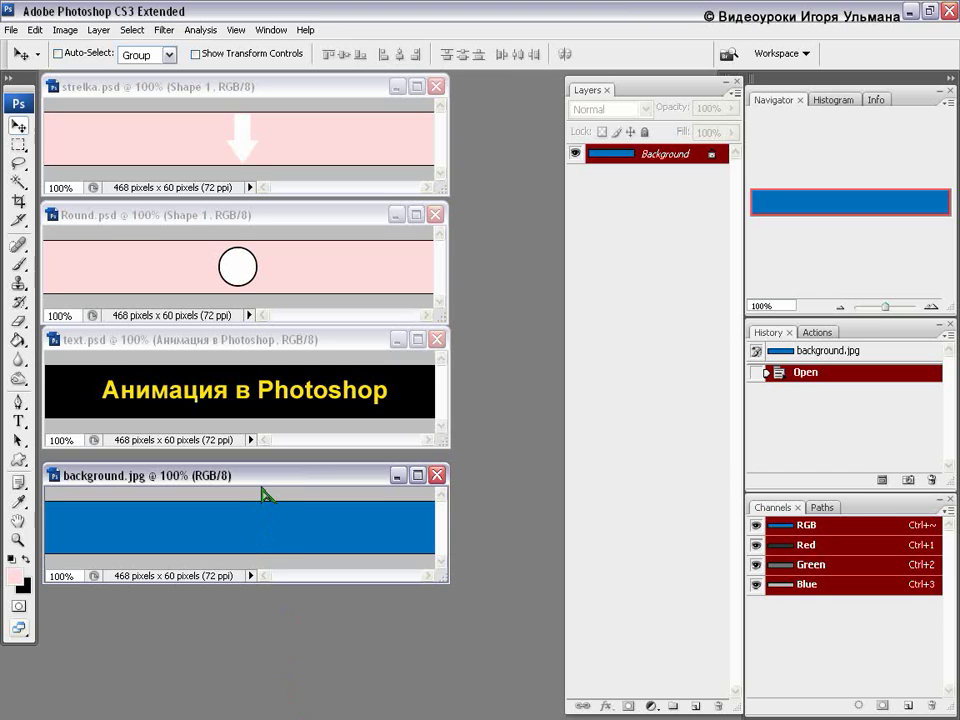
In text.psd, hide the black Background layer and then show it again
left_click(228, 350)
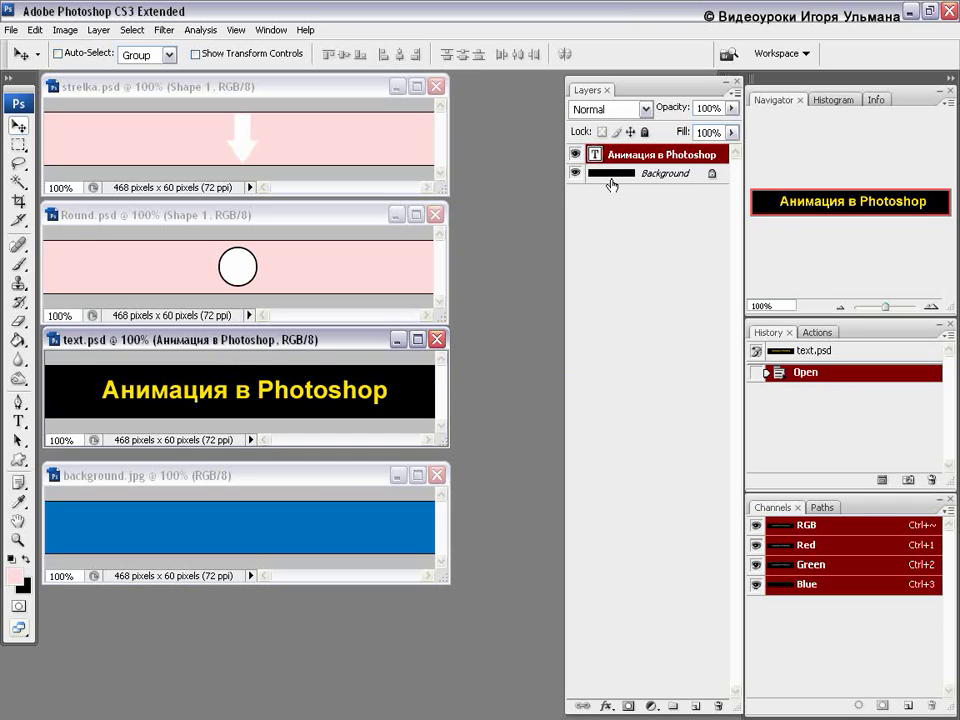
left_click(576, 175)
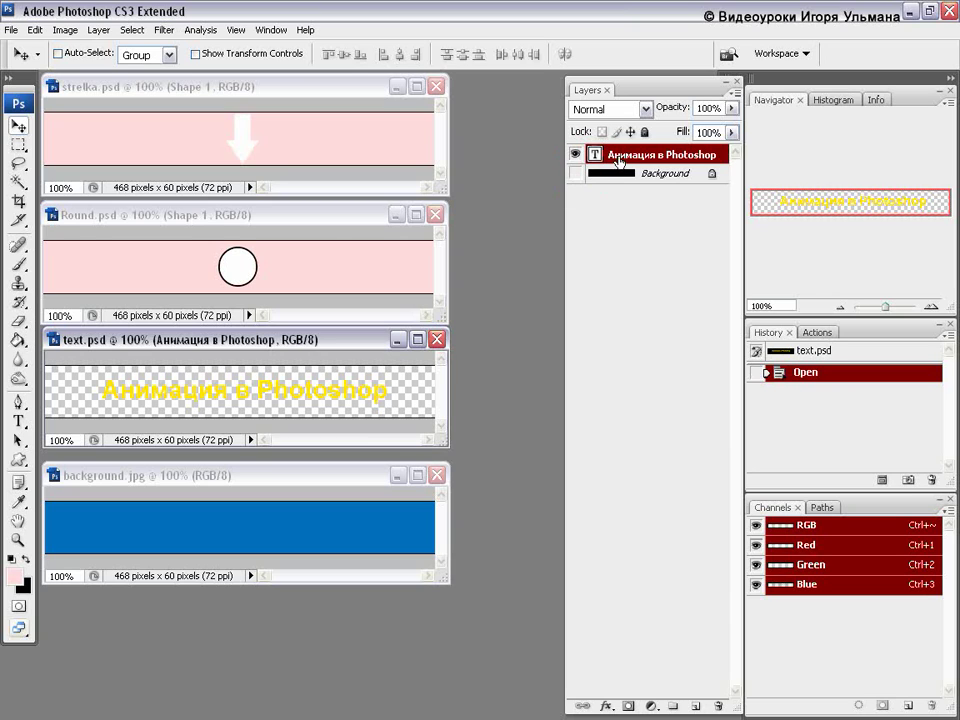
left_click(576, 173)
Hide the pink Background layers in Round.psd and strelka.psd, then bring background.jpg forward
left_click(326, 214)
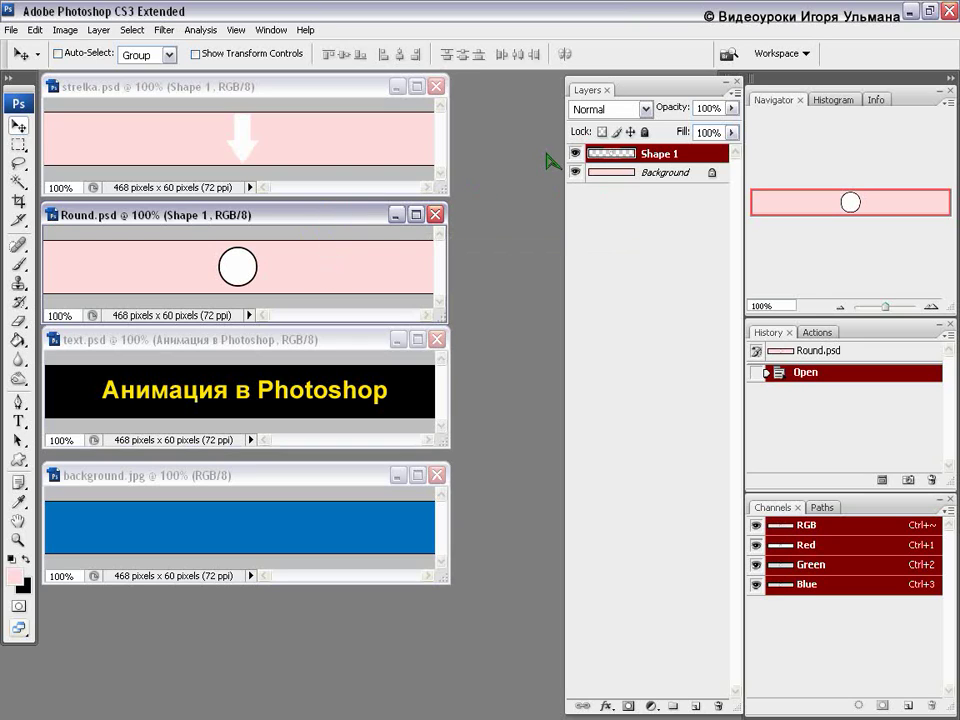
left_click(575, 173)
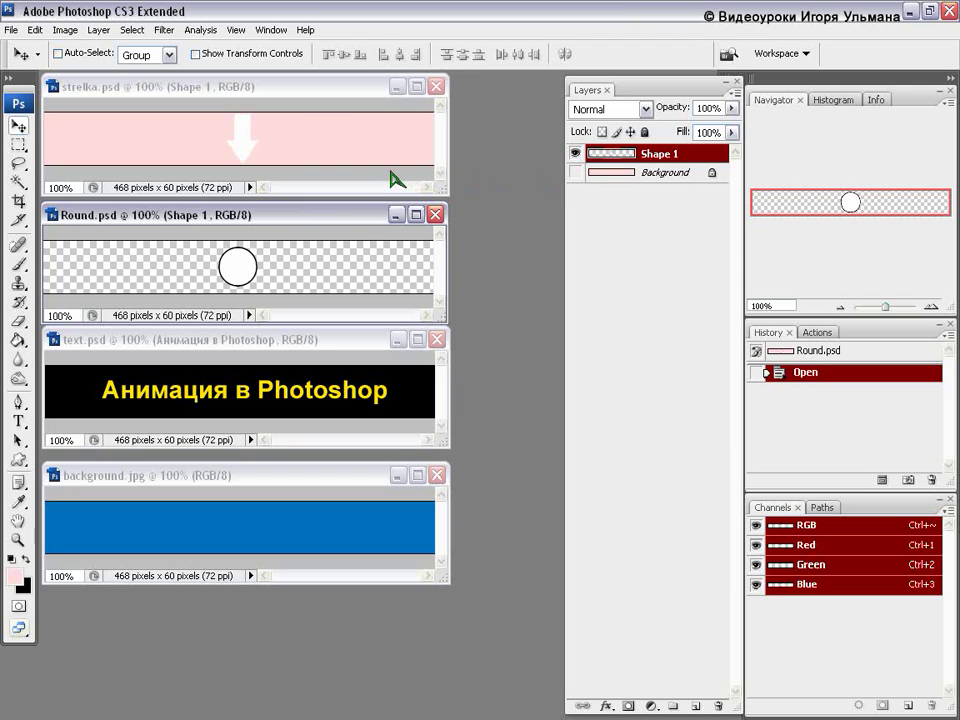
left_click(318, 150)
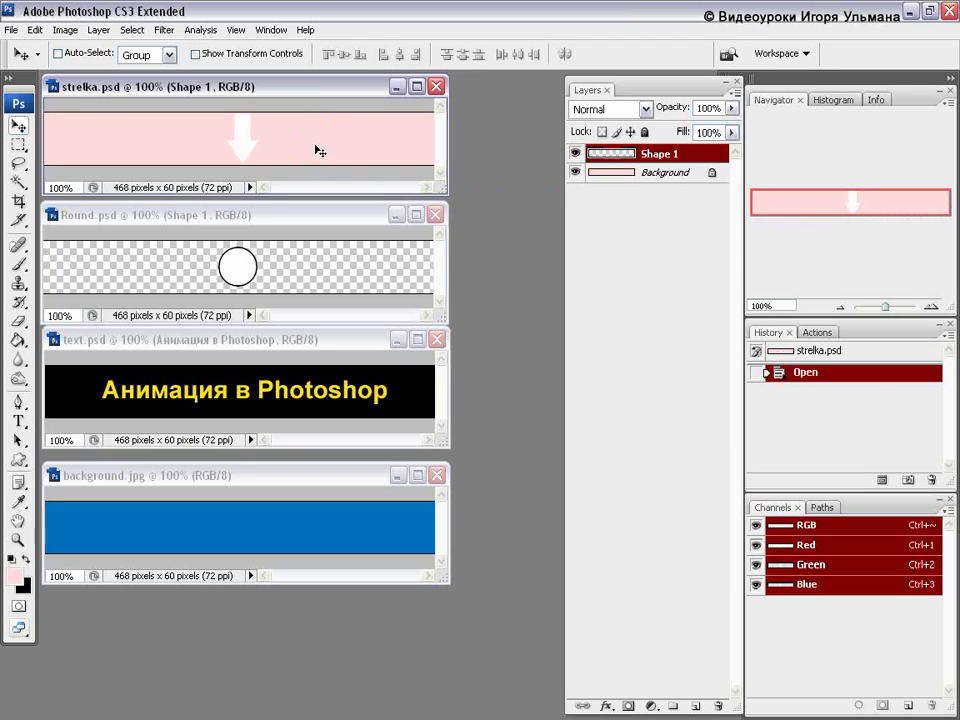
left_click(575, 173)
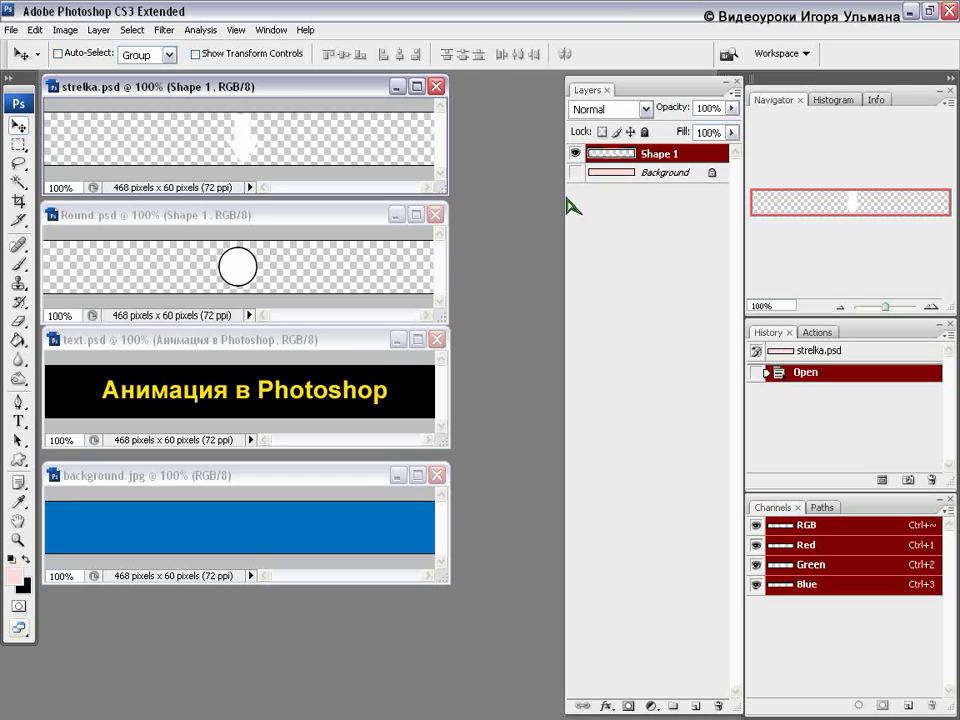
left_click(272, 480)
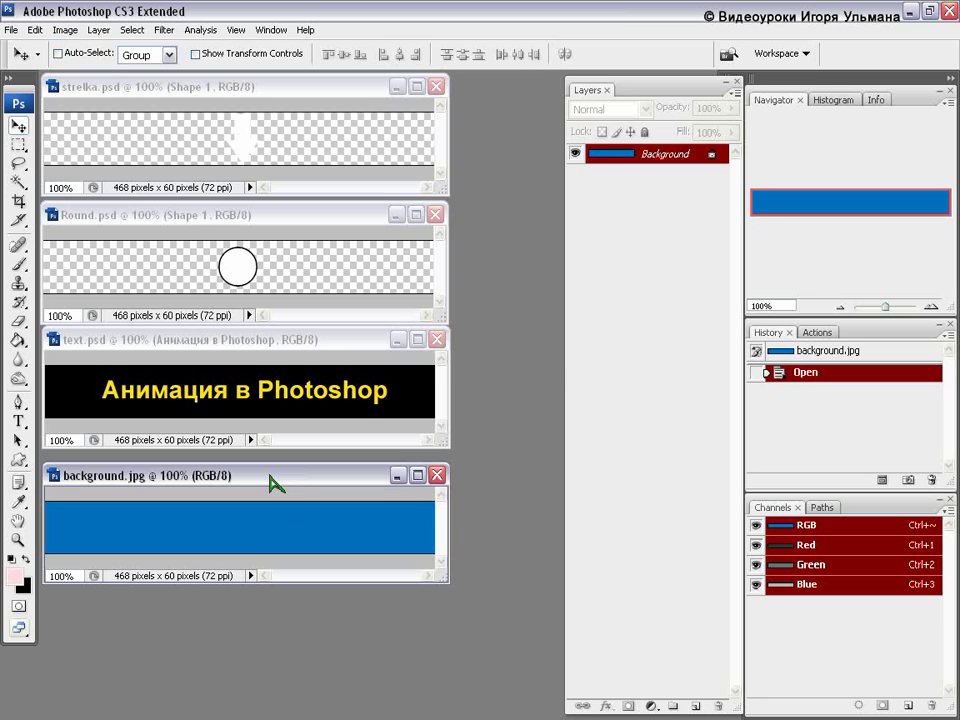
Copy the yellow text, circle Shape 1 and arrow Shape 1 layers into background.jpg, then close the sources
left_click(268, 341)
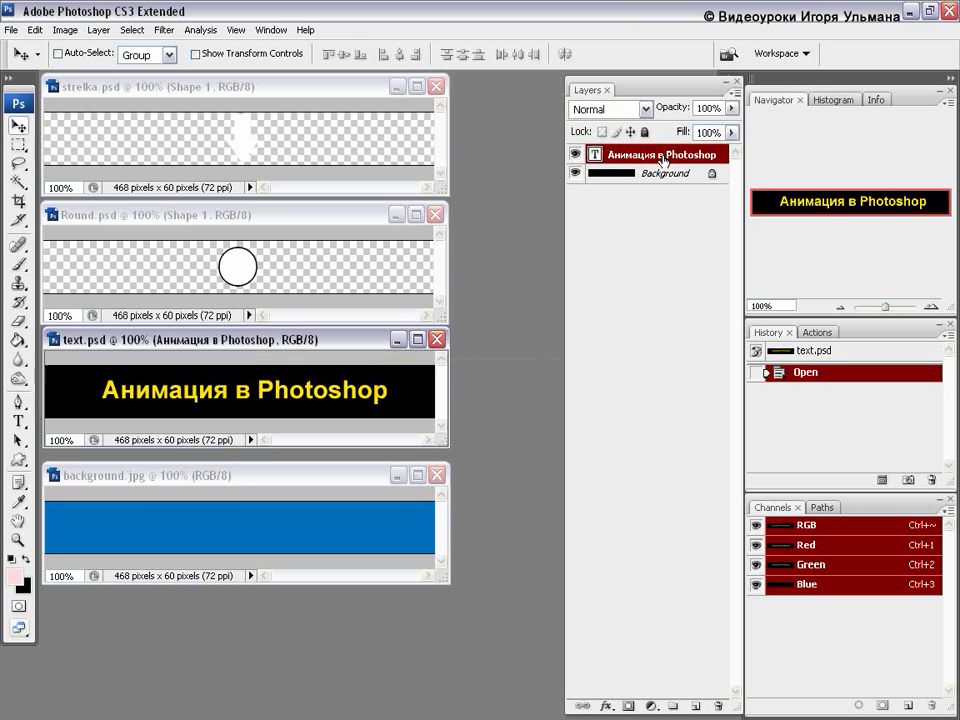
left_click_drag(663, 160, 508, 336)
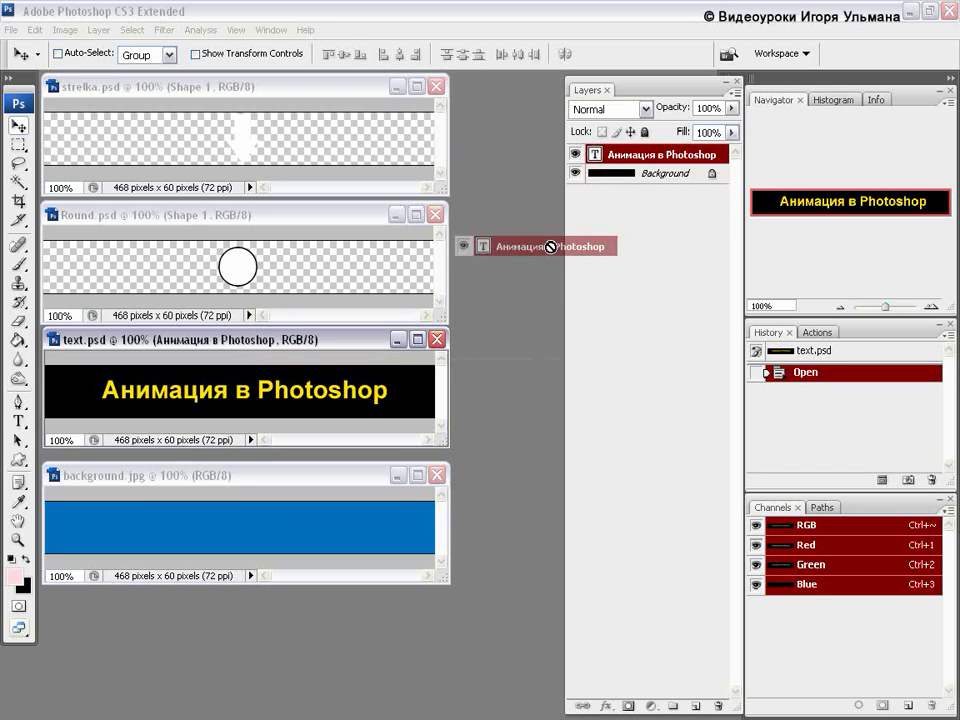
left_click_drag(508, 336, 280, 535)
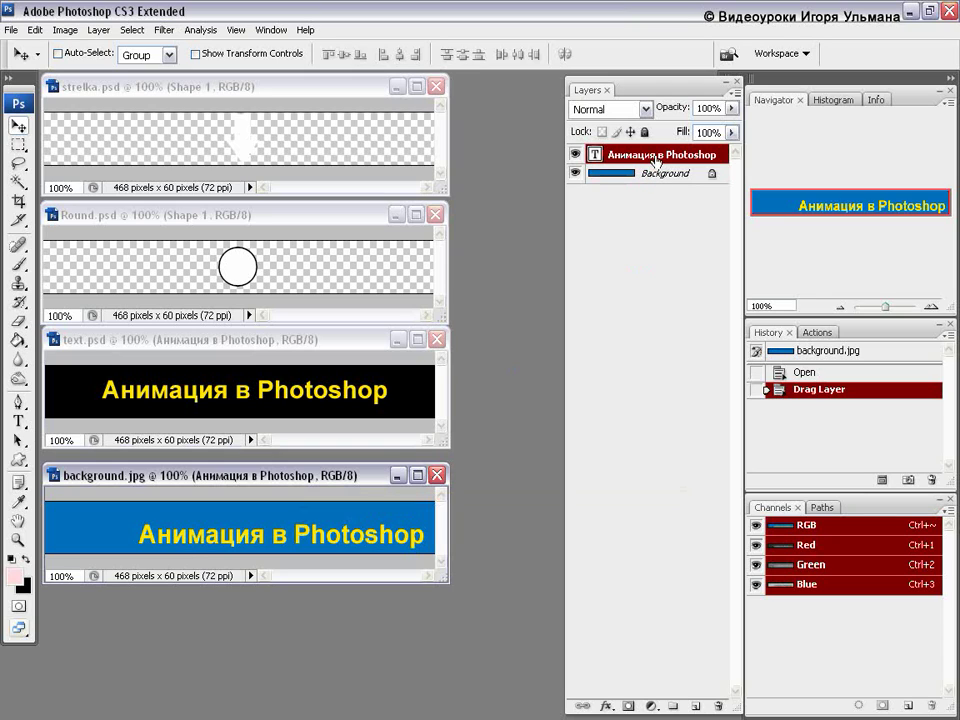
left_click(298, 216)
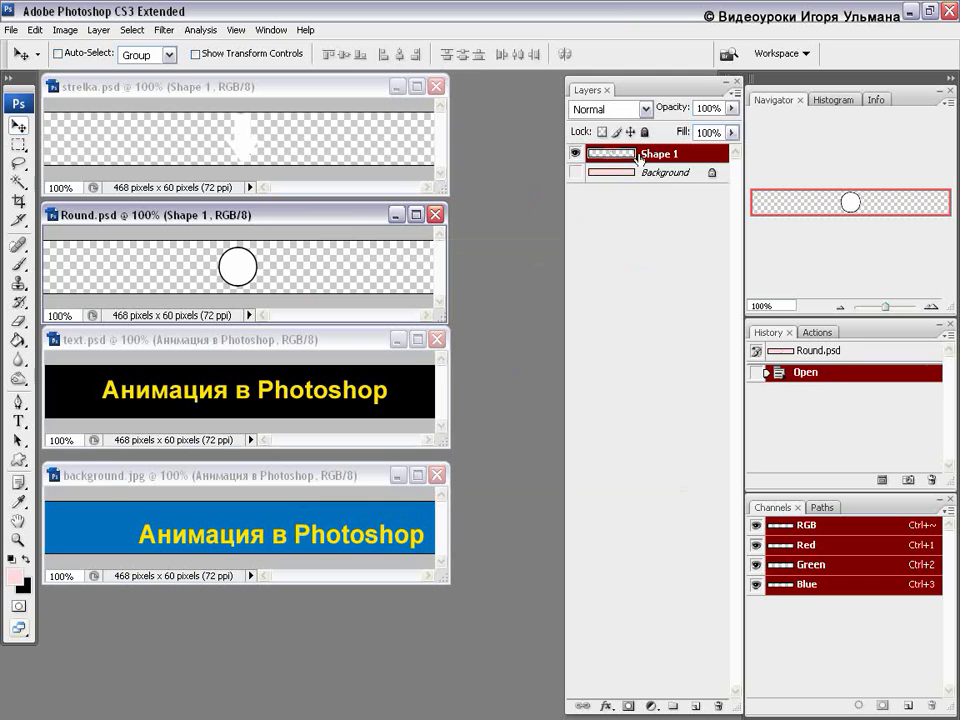
left_click_drag(641, 158, 236, 520)
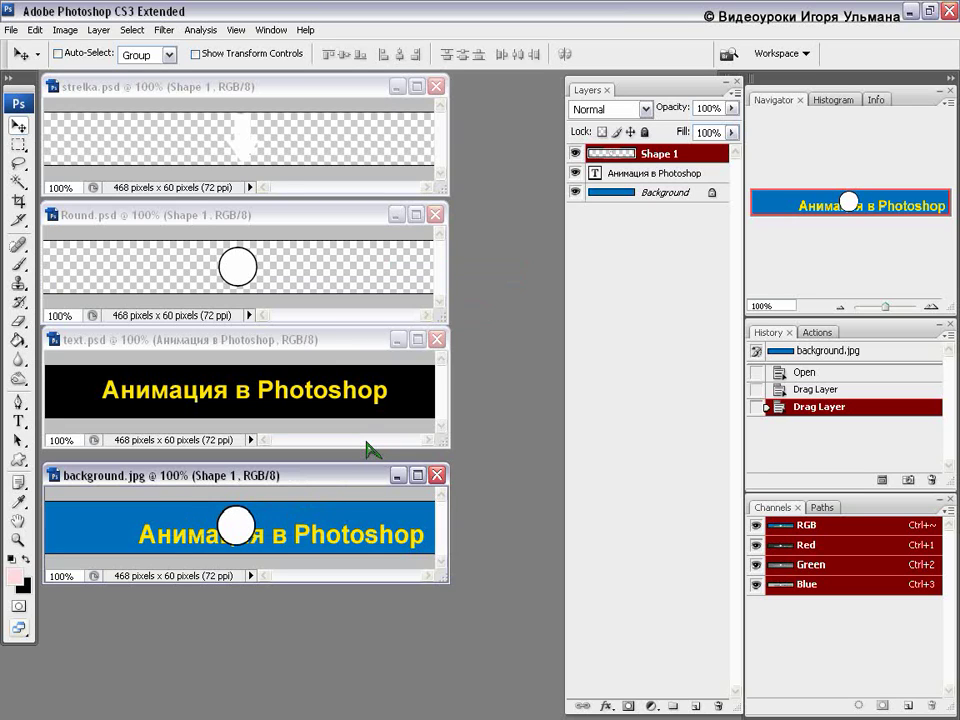
left_click(291, 87)
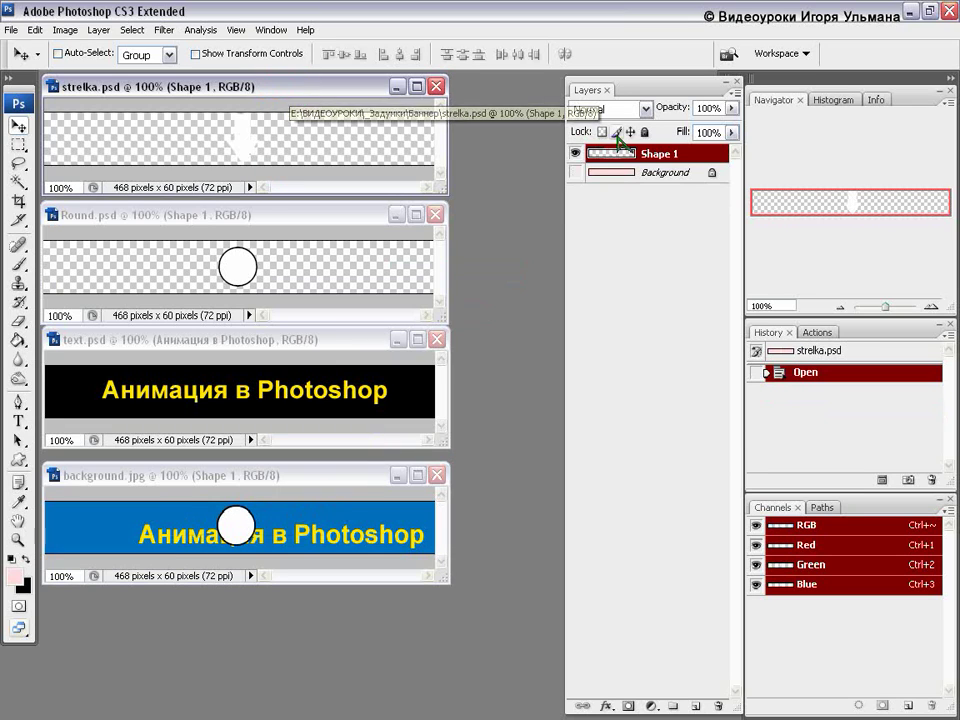
mouse_move(624, 155)
left_mouse_down()
mouse_move(289, 490)
mouse_move(300, 492)
left_mouse_up()
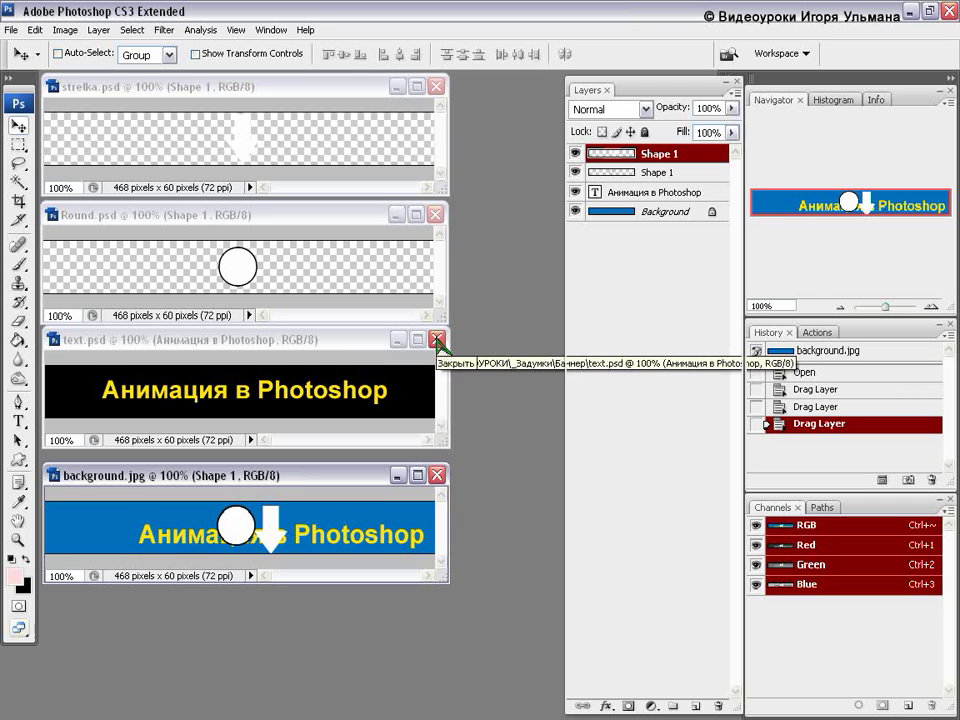
left_click(439, 340)
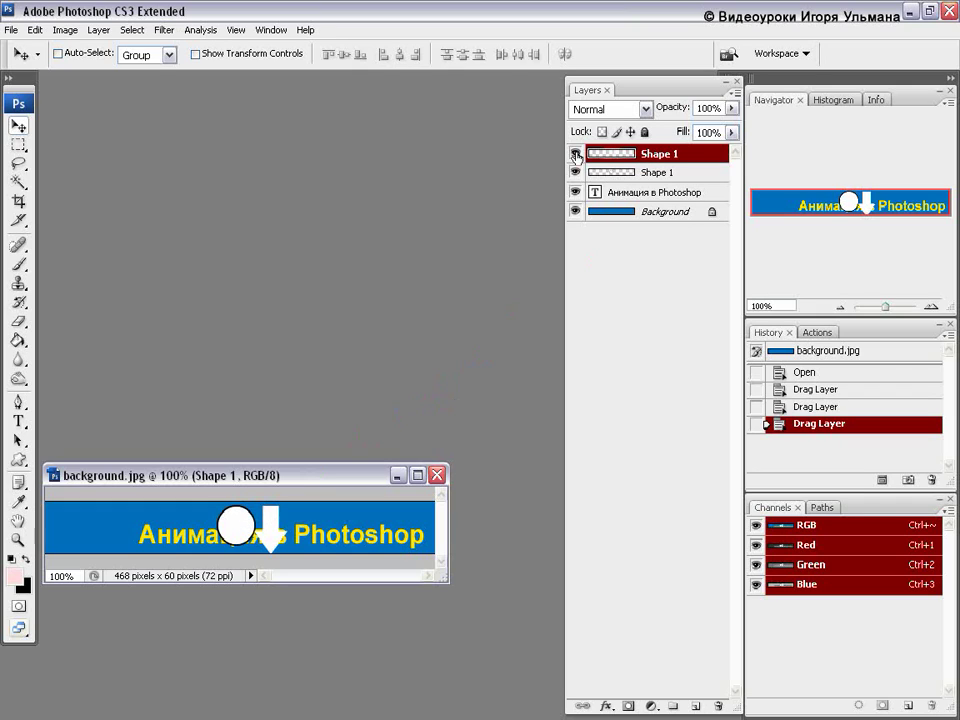
Rename the top Shape 1 arrow layer to 'Стрелка' and hide it
double_click(651, 156)
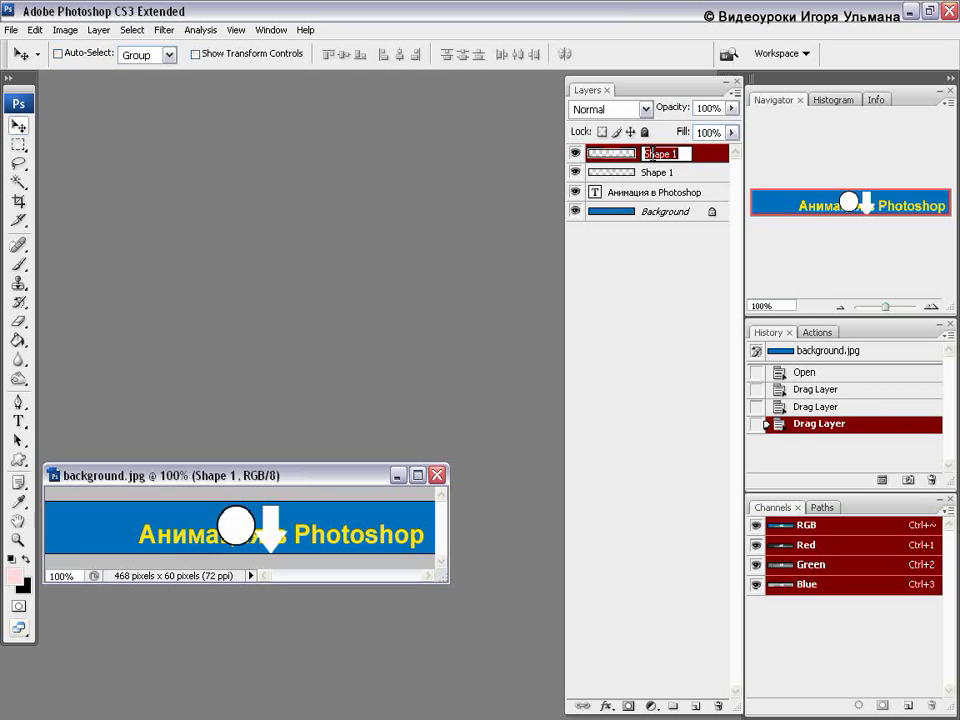
type("Стрелка")
key("Return")
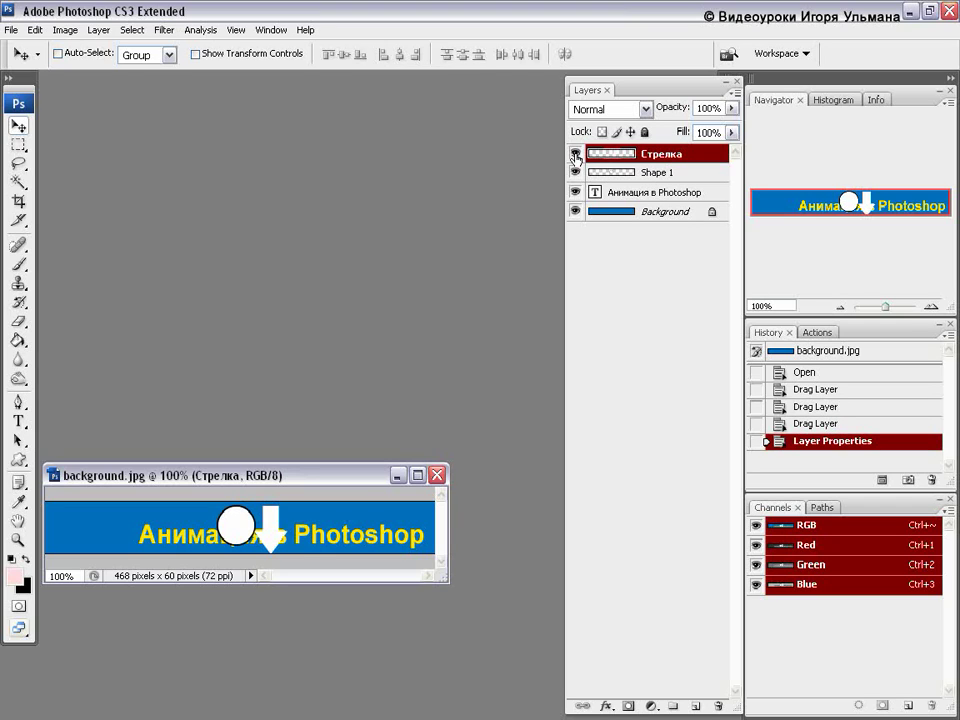
left_click(575, 155)
Nudge the white circle slightly right and hide the yellow text layer
left_click(637, 175)
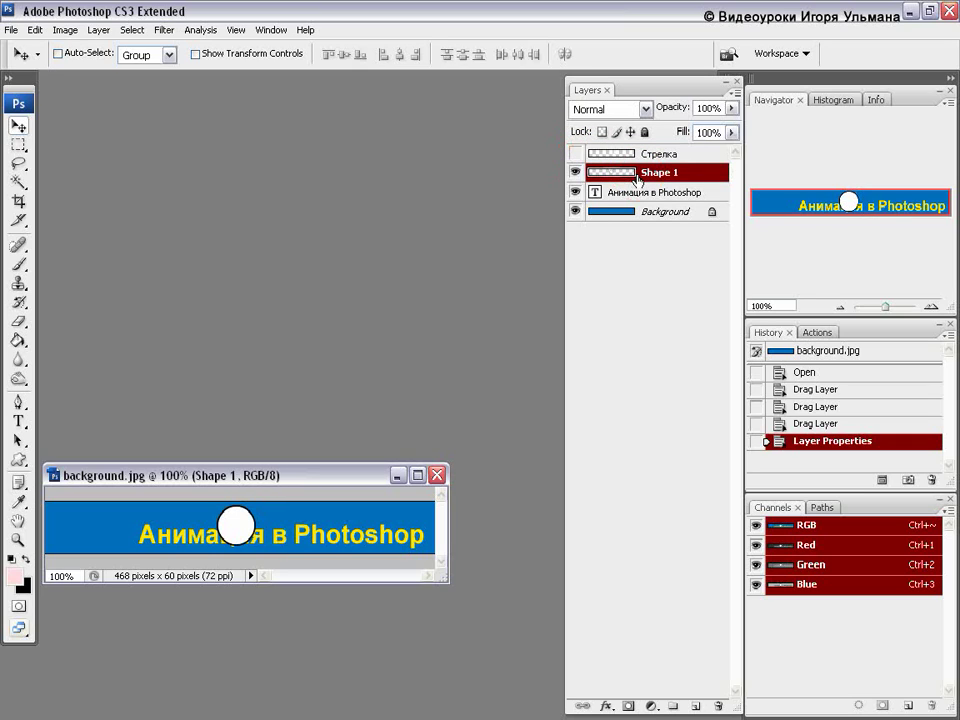
left_click_drag(241, 519, 263, 538)
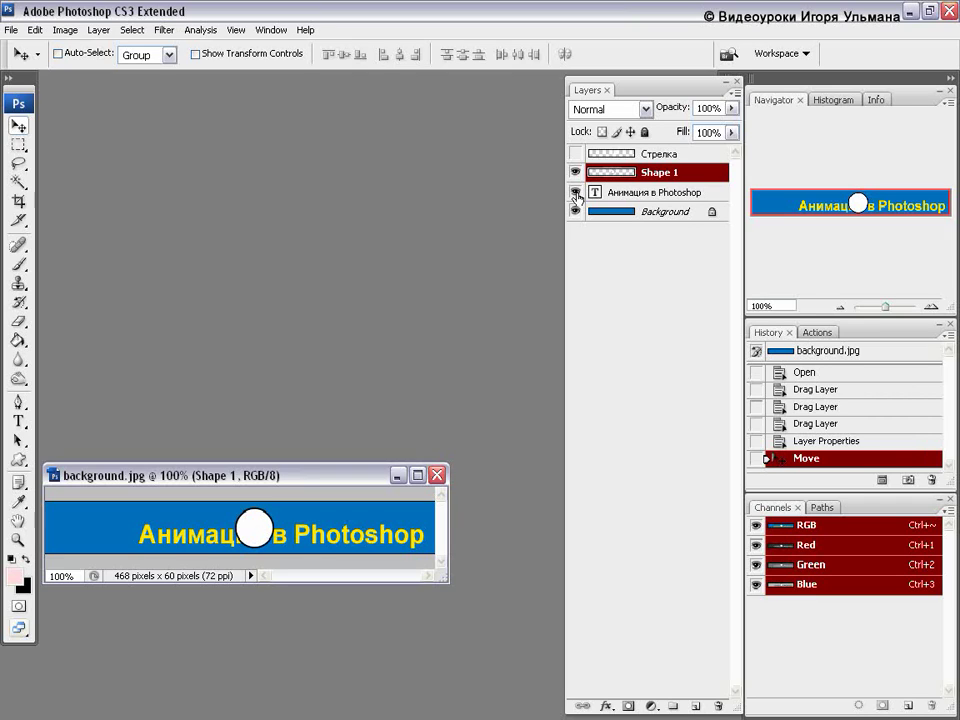
left_click(576, 193)
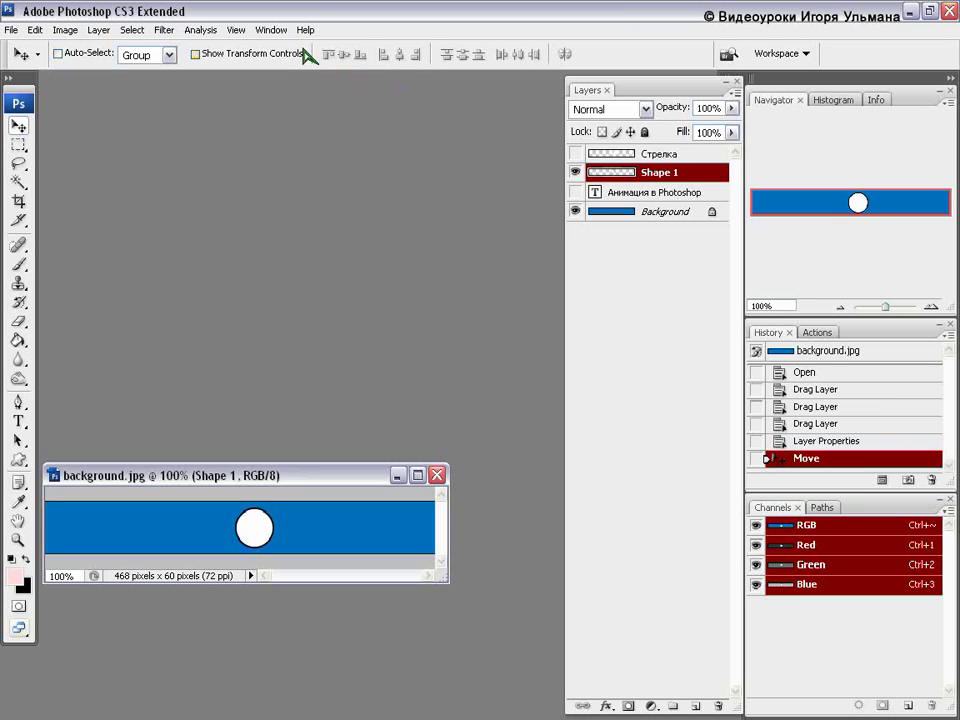
Dock the Animation panel in frame mode and move the banner window up into view
left_click(272, 30)
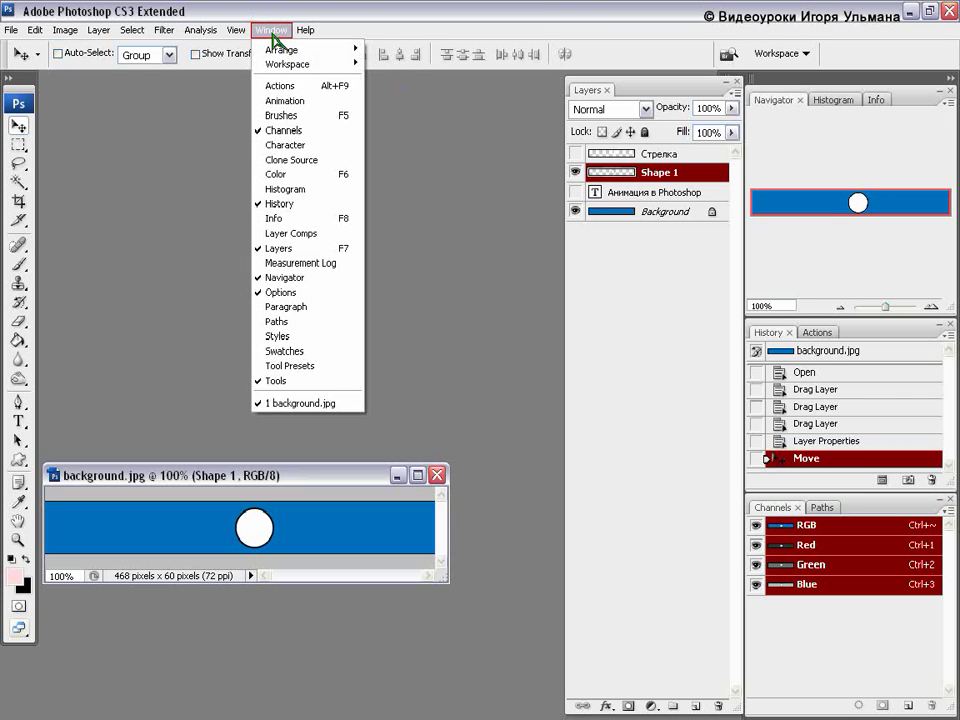
left_click(287, 101)
left_click_drag(289, 636, 306, 638)
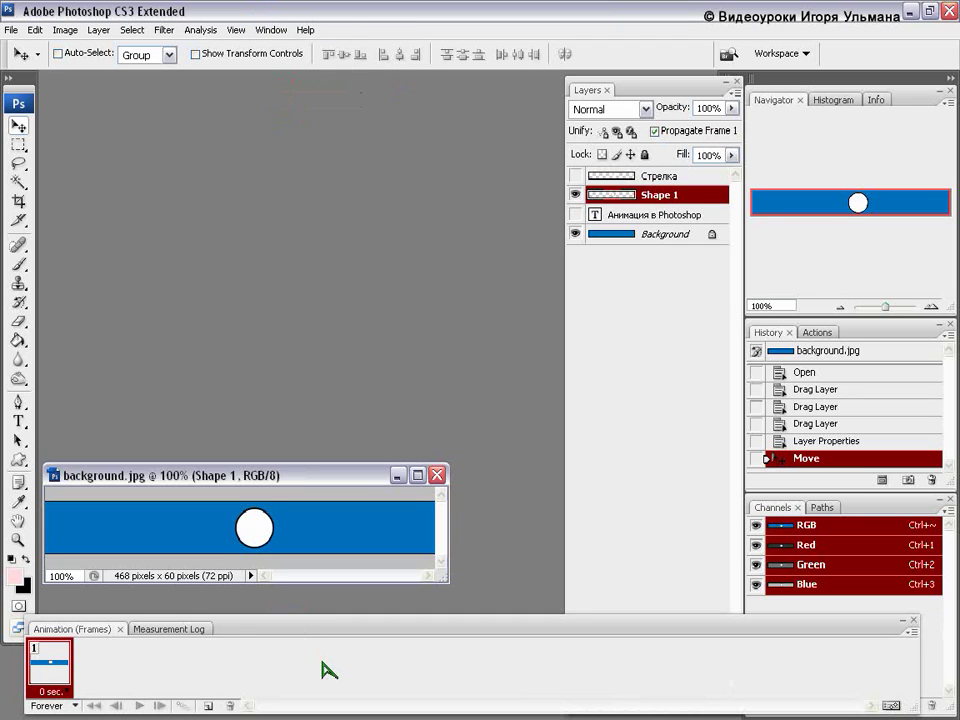
left_click(891, 708)
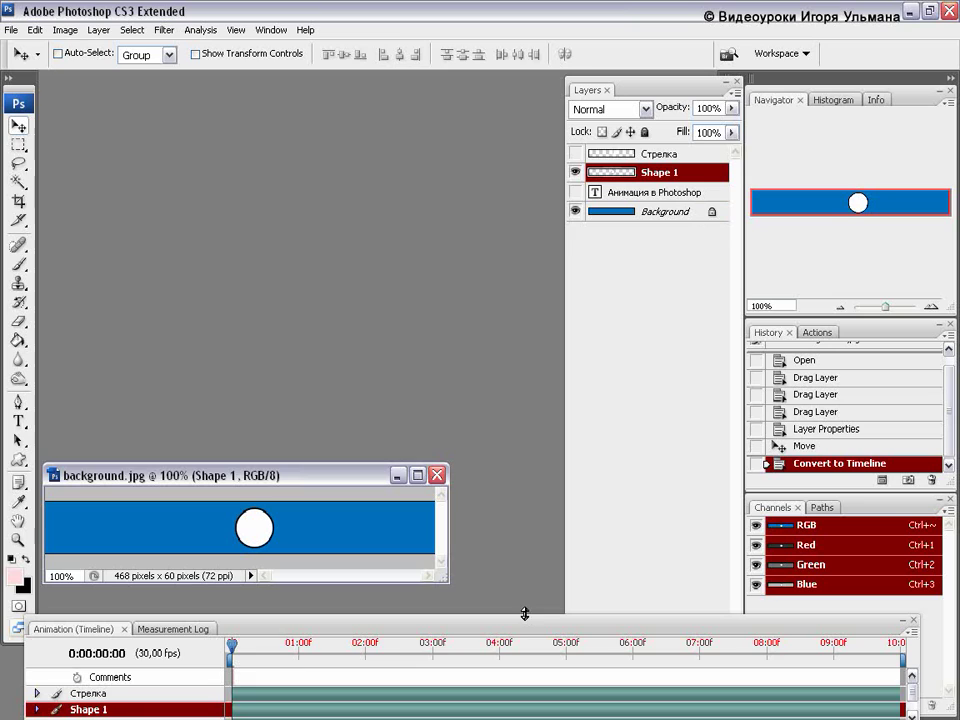
left_click_drag(525, 614, 525, 588)
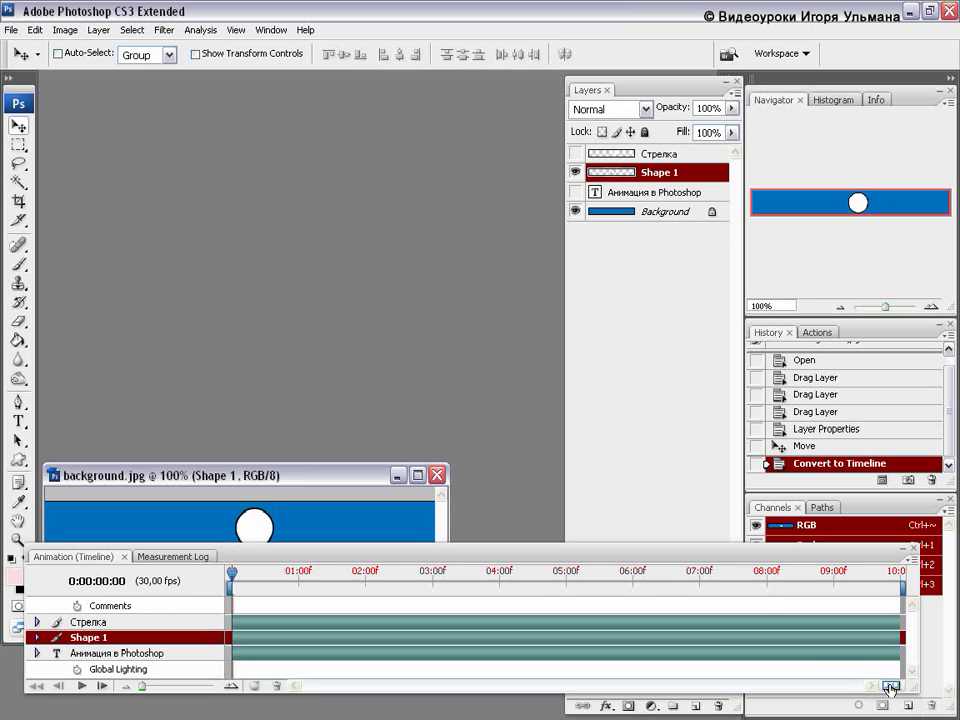
left_click(889, 688)
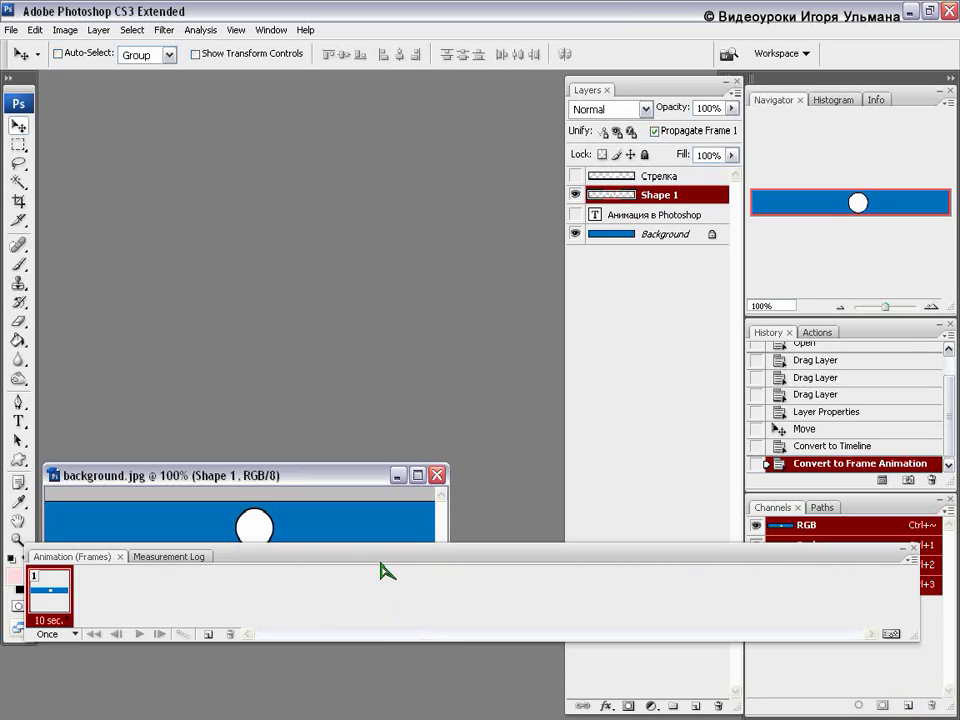
left_click_drag(325, 480, 330, 349)
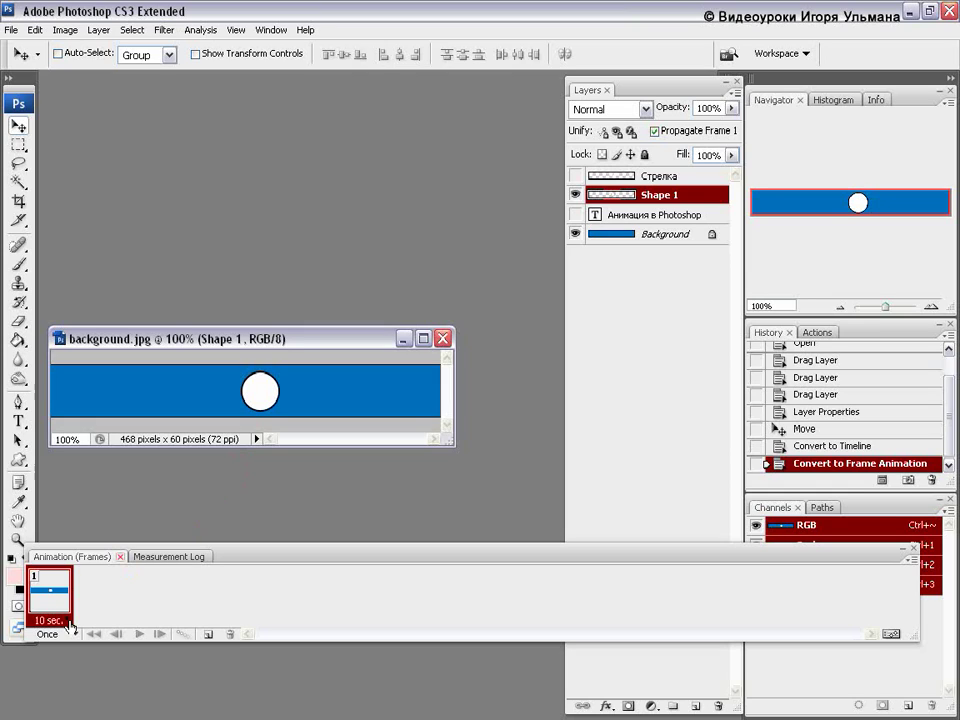
Add frame 2 with the Стрелка arrow shown at the banner's top edge above the circle
left_click(209, 636)
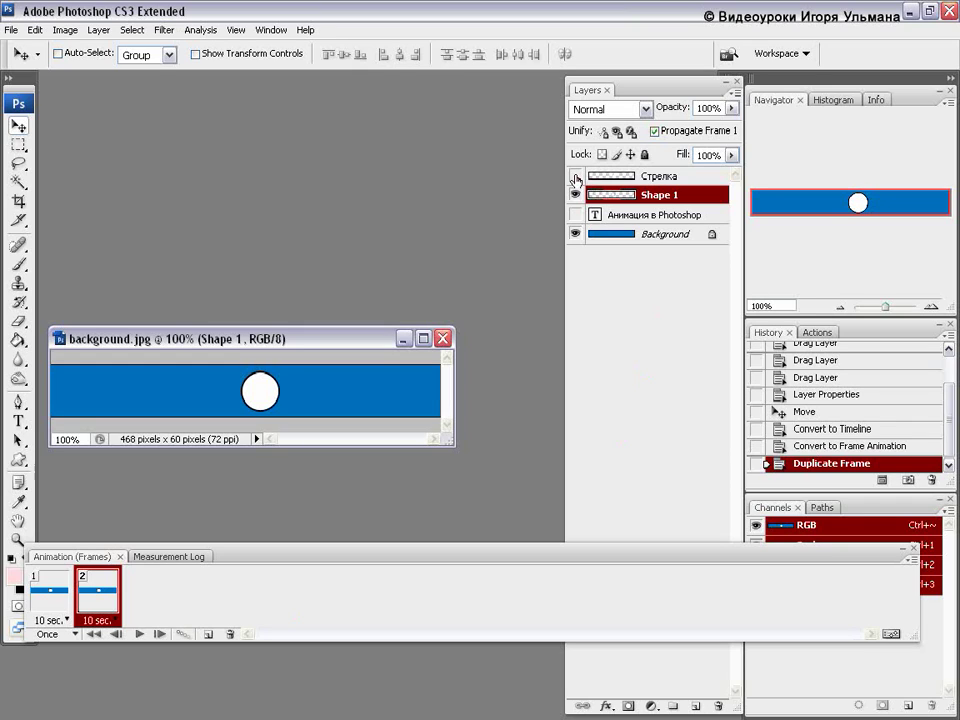
left_click(575, 176)
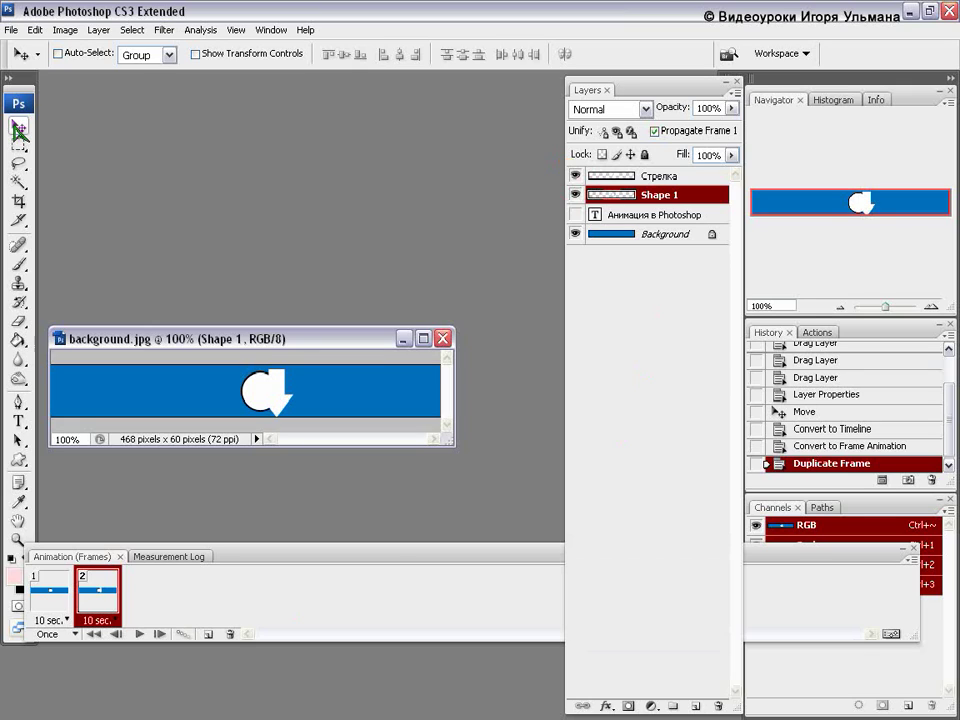
left_click(654, 180)
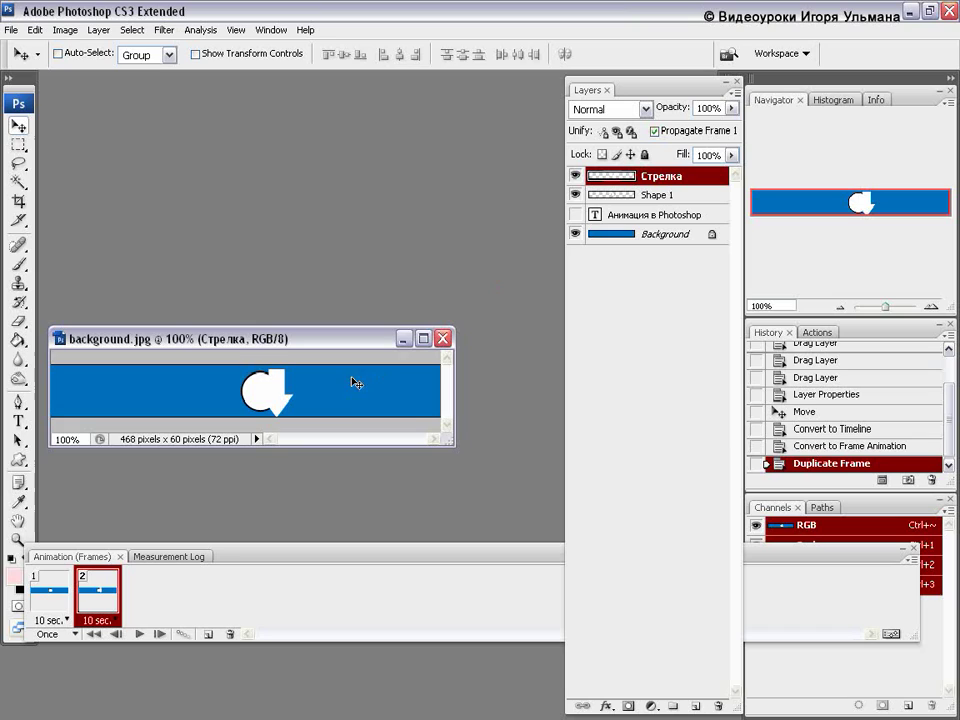
mouse_move(345, 394)
left_mouse_down()
mouse_move(331, 389)
mouse_move(327, 350)
left_mouse_up()
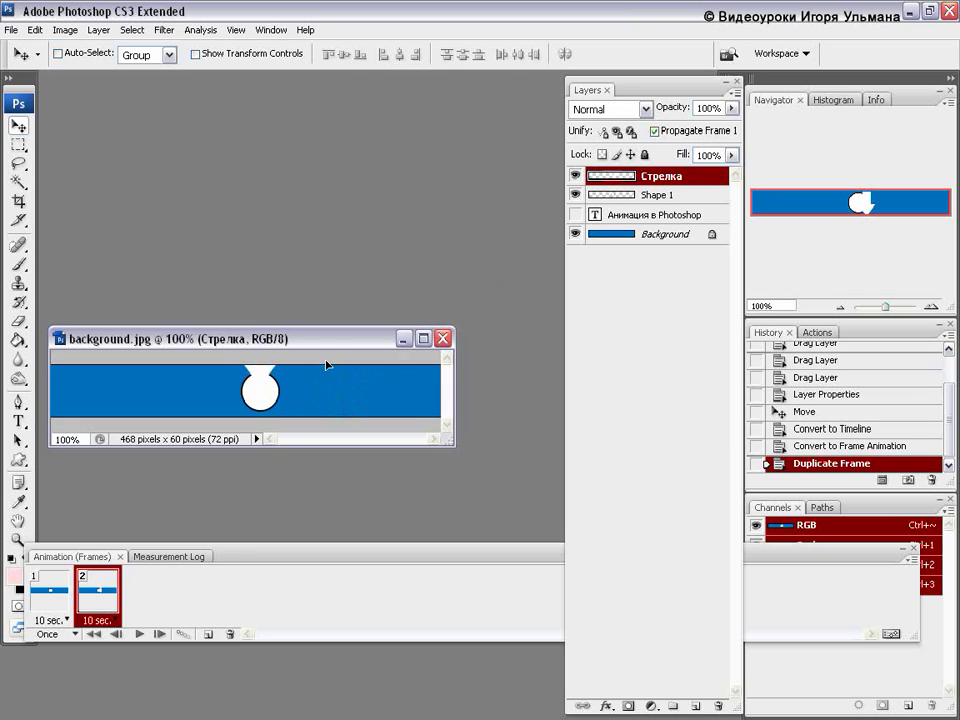
mouse_move(327, 350)
left_mouse_down()
mouse_move(320, 413)
mouse_move(321, 388)
left_mouse_up()
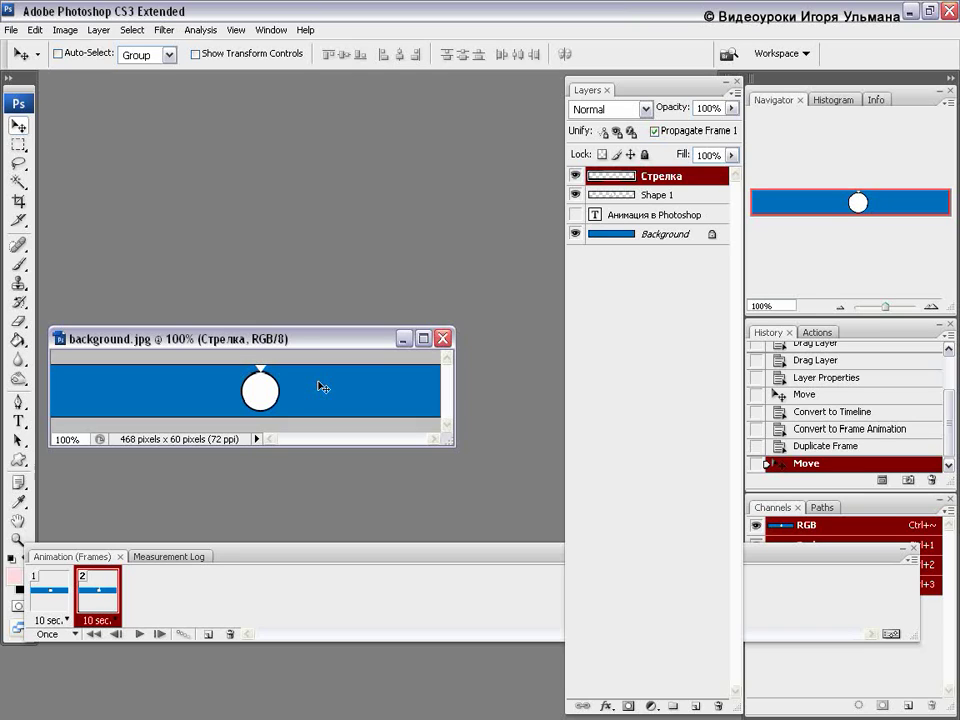
key("Up")
key("Up")
key("Up")
left_click(51, 605)
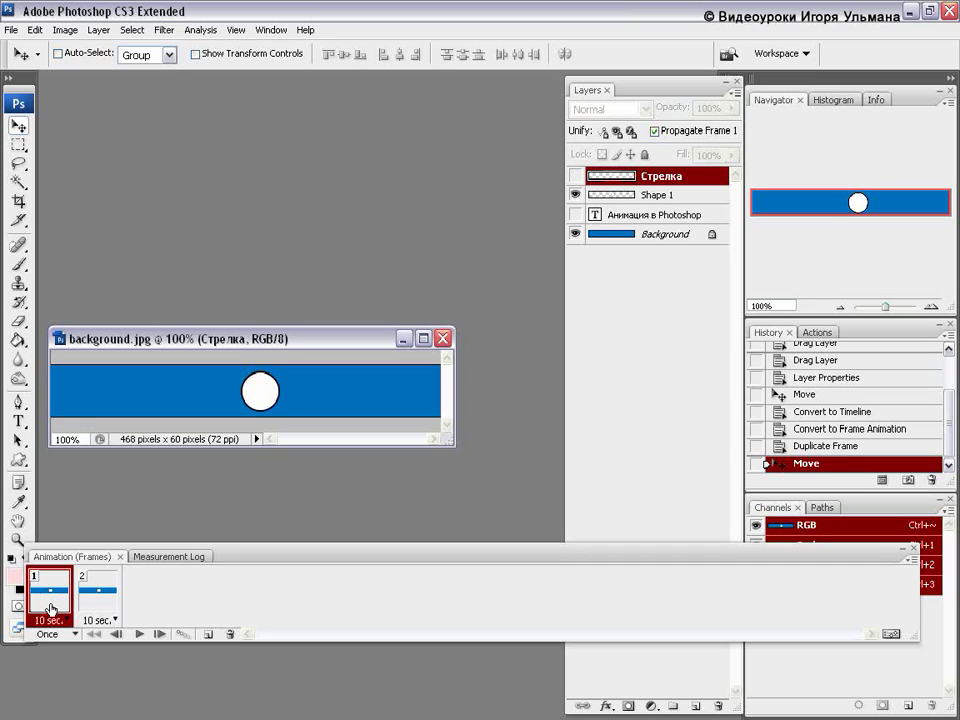
Delete the old frame 2 and duplicate frame 1 into a fresh second frame
left_click(229, 635)
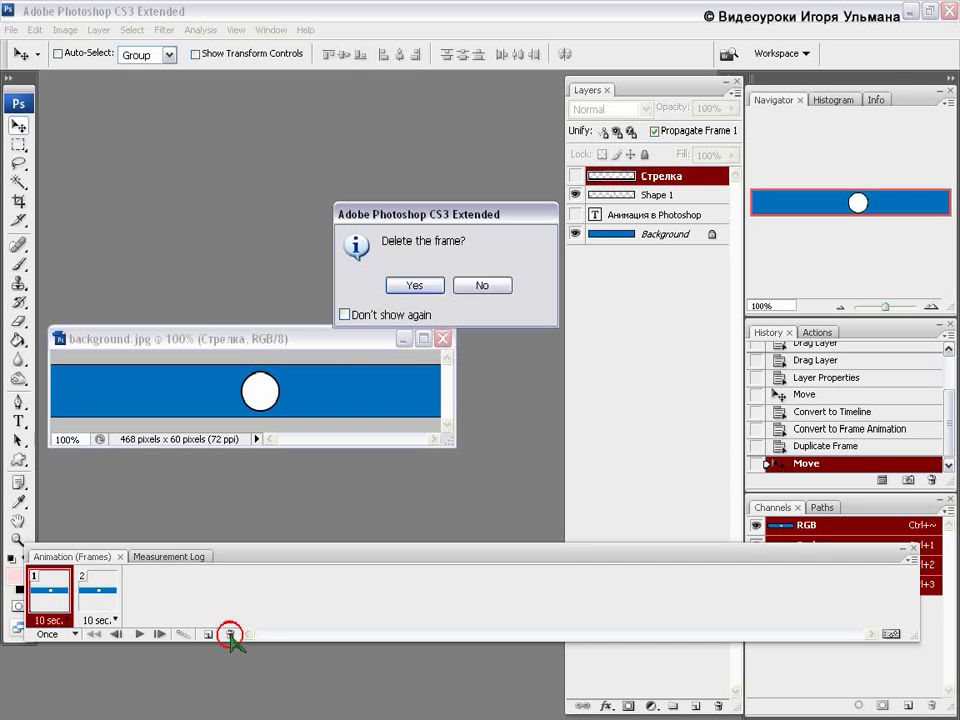
left_click(416, 287)
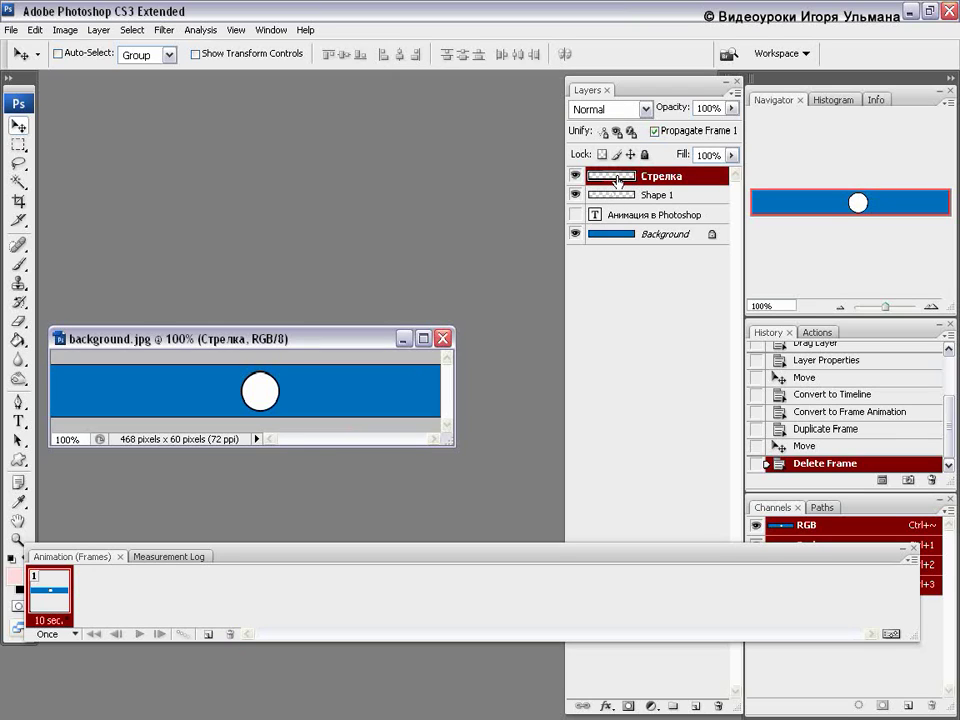
left_click(209, 636)
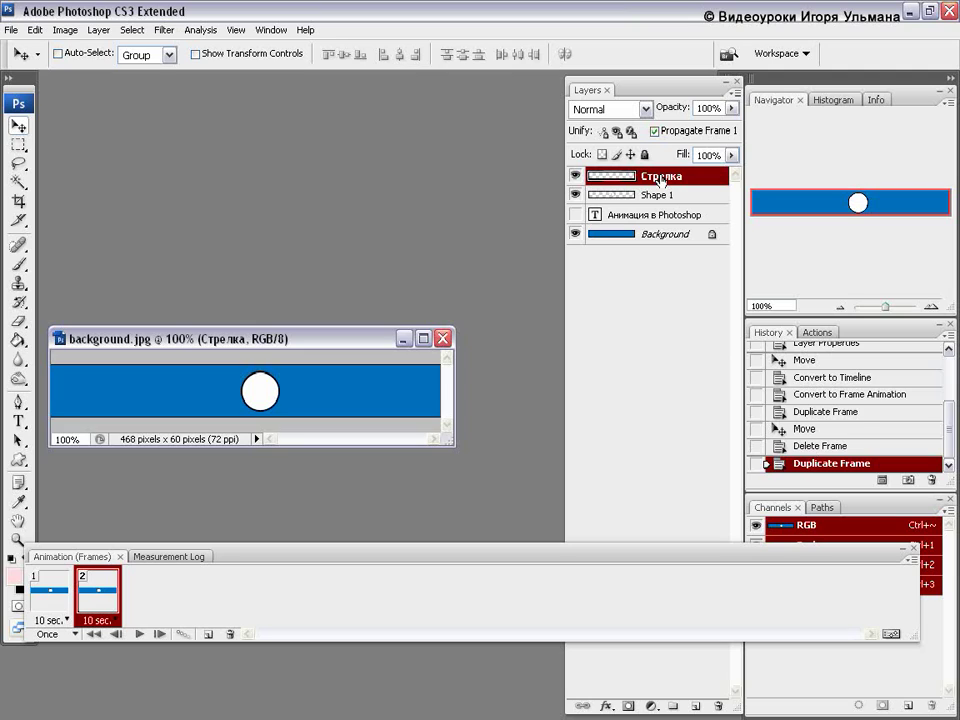
In frame 2, nudge the Стрелка arrow up until its tip shows, then select both frames
key("Up")
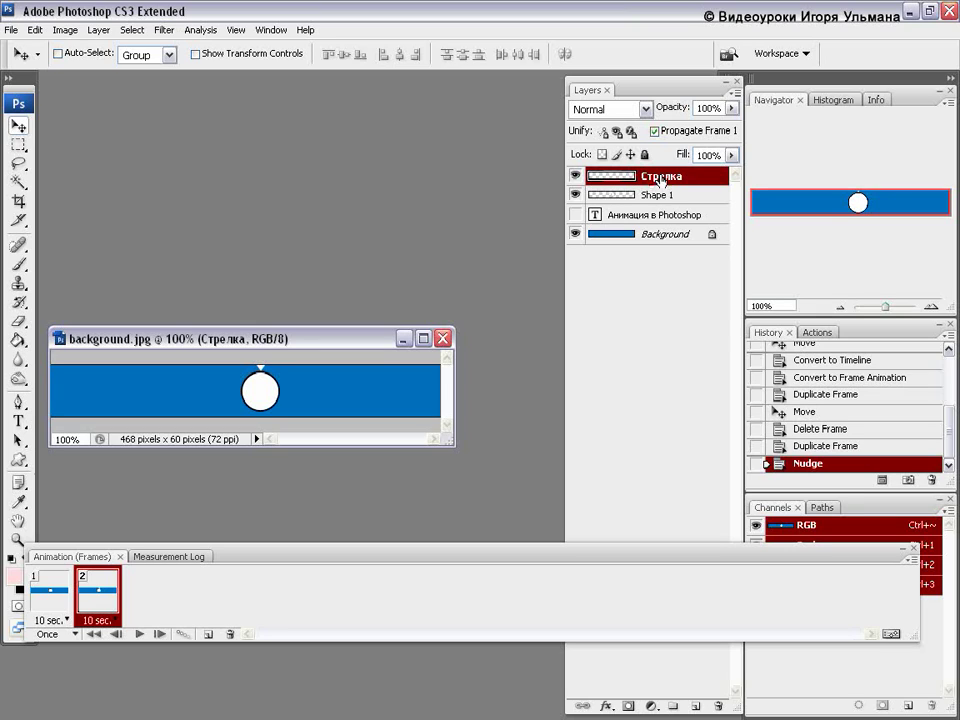
left_click(48, 597)
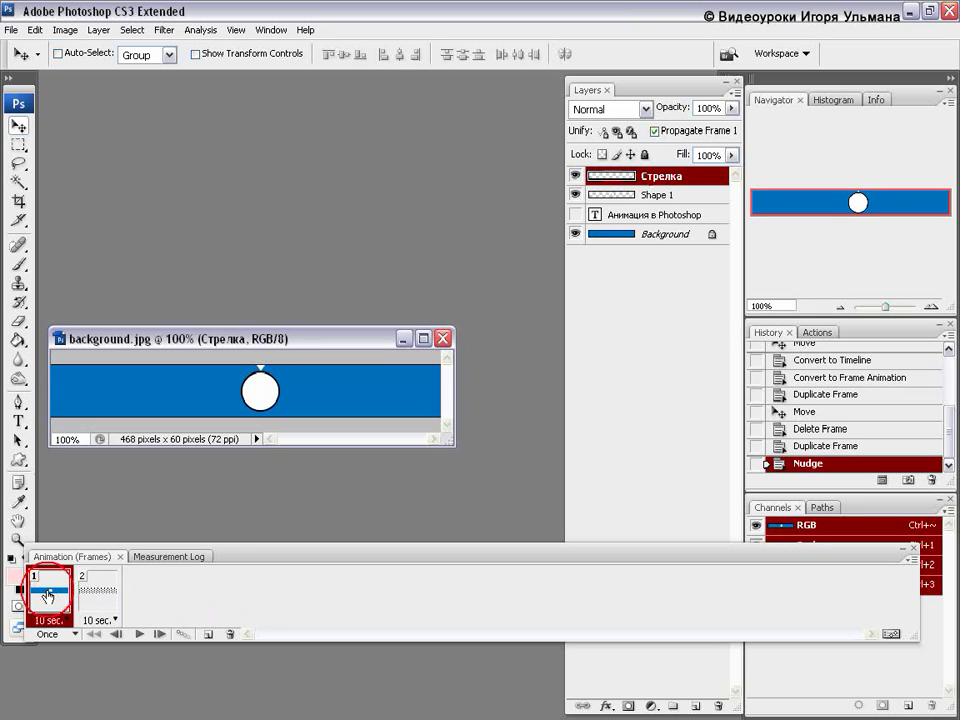
left_click(98, 598)
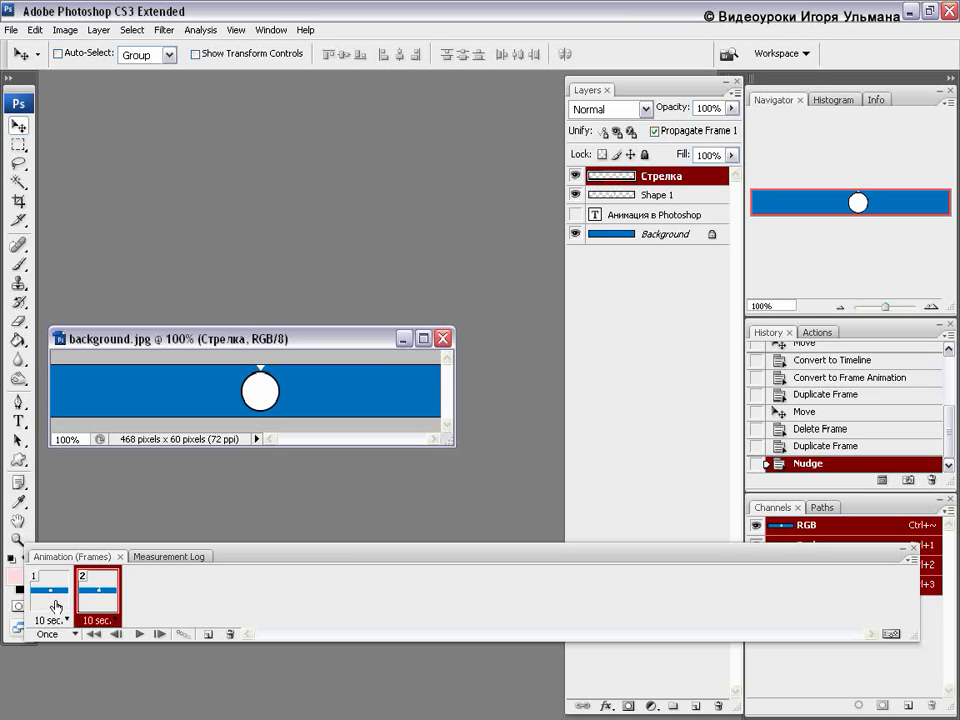
left_click(55, 607, "shift")
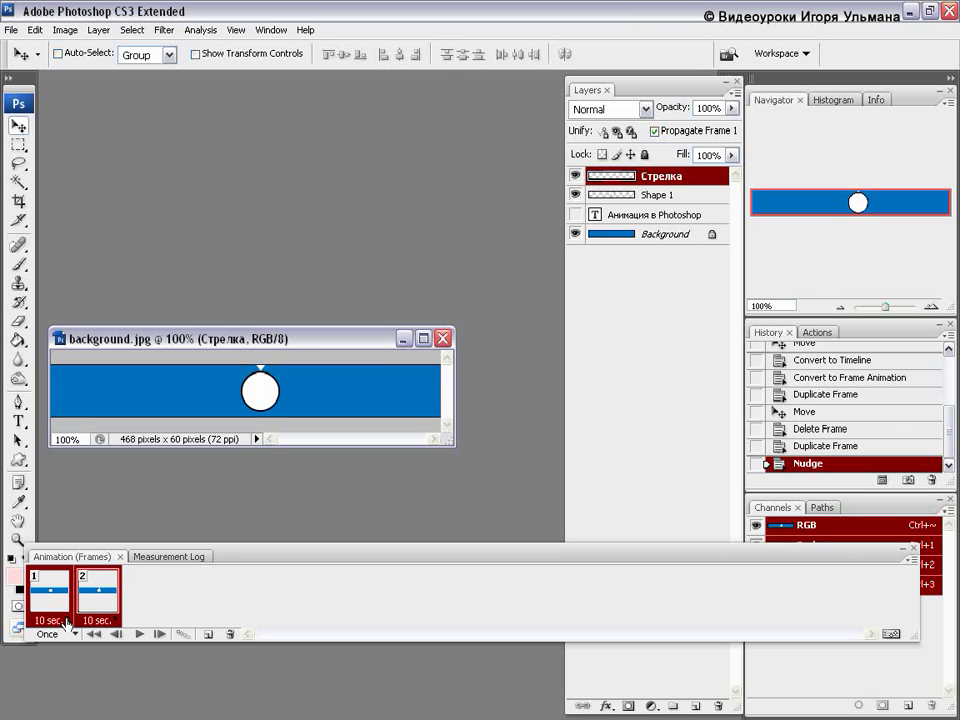
Change the delay of frames 1 and 2 from 10 sec. to 0.2 sec
left_click(67, 621)
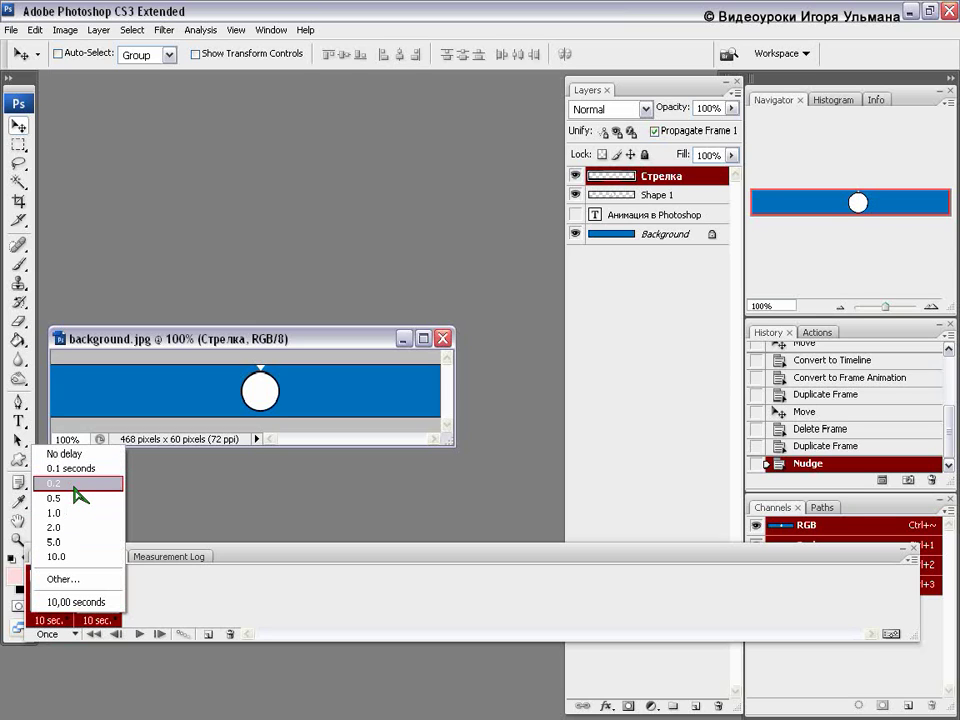
left_click(77, 484)
left_click(48, 620)
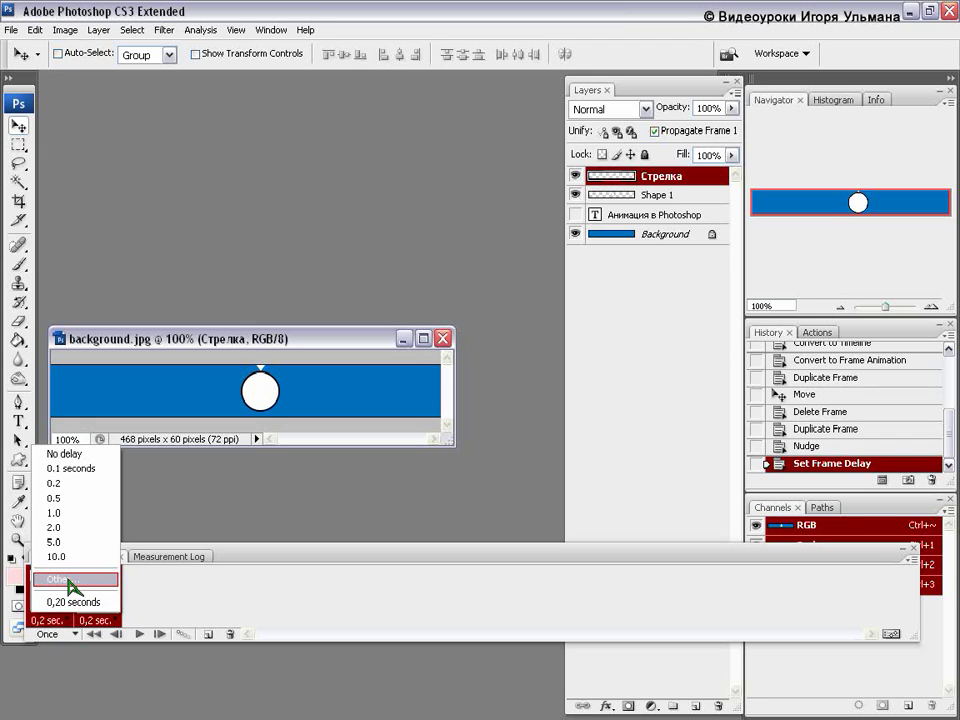
left_click(68, 580)
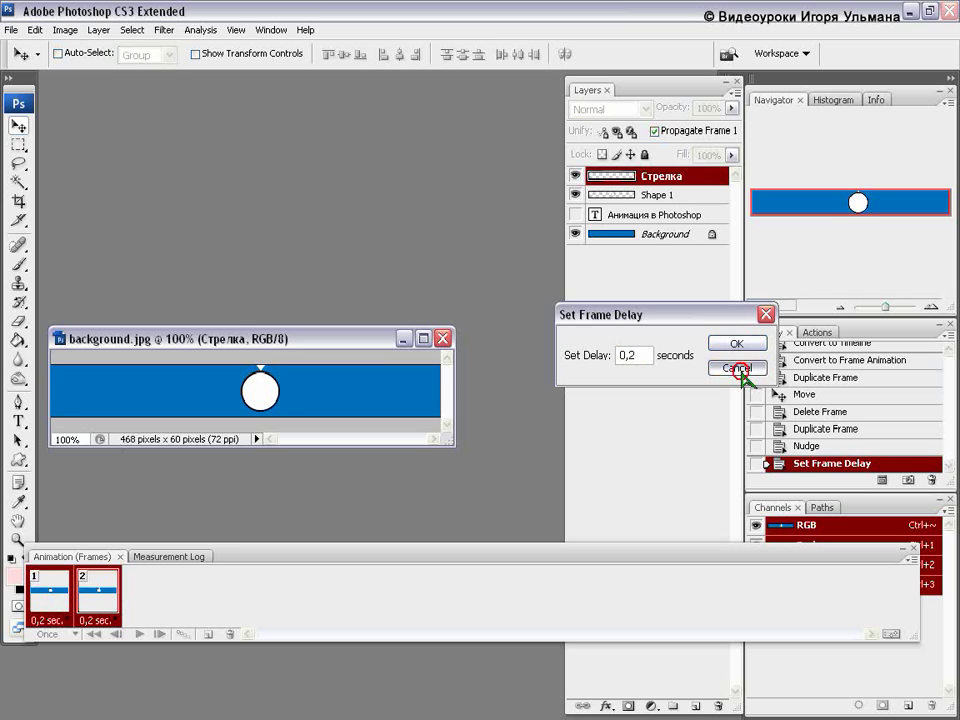
left_click(738, 369)
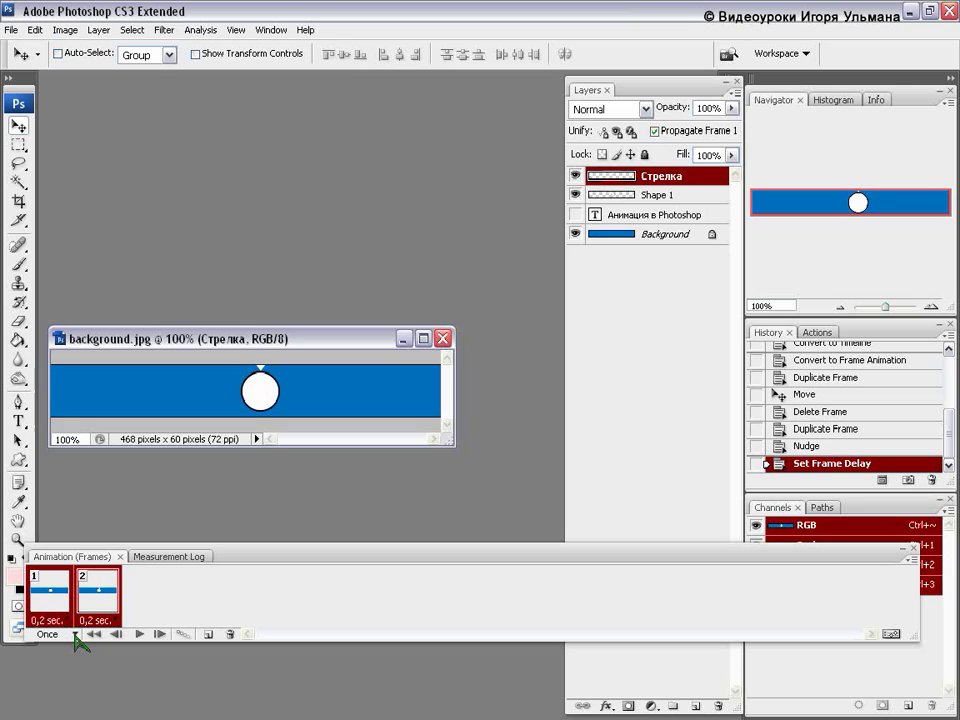
Set looping to Forever, preview playback, and duplicate frame 2 as a third frame
left_click(76, 635)
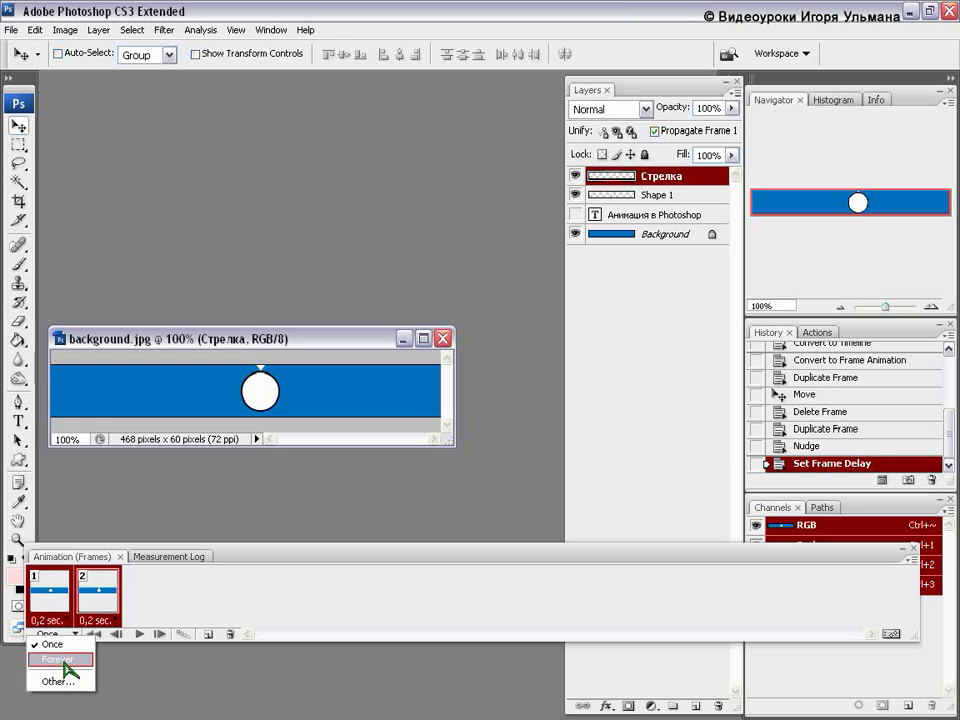
left_click(63, 660)
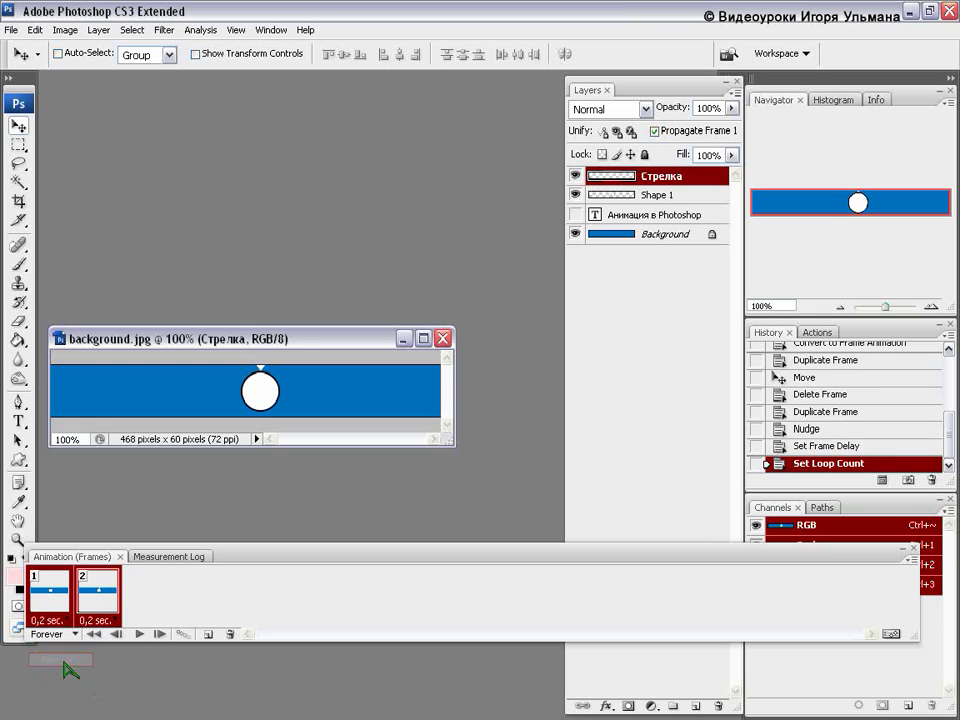
left_click(139, 635)
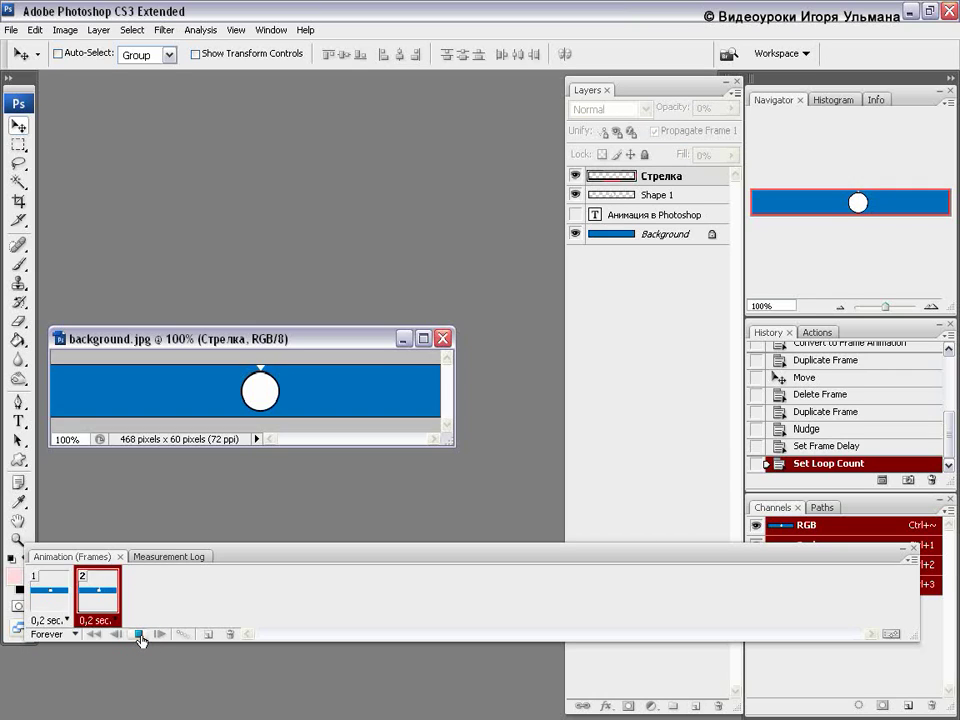
left_click(140, 635)
left_click(209, 636)
In frame 3, push the Shape 1 circle down out of the banner
left_click(100, 604)
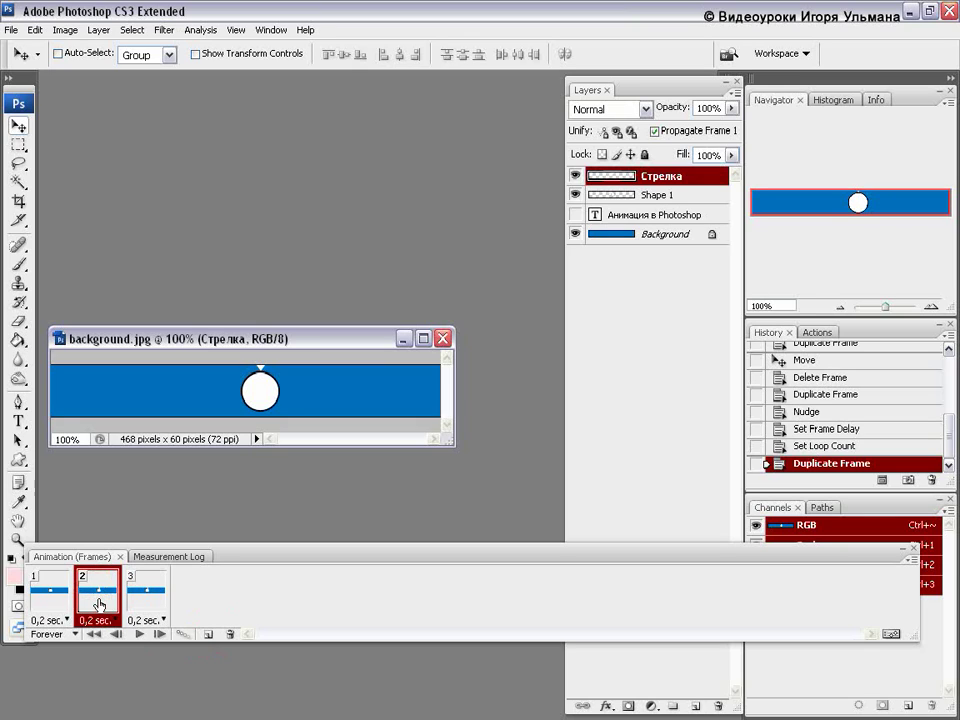
left_click(156, 600)
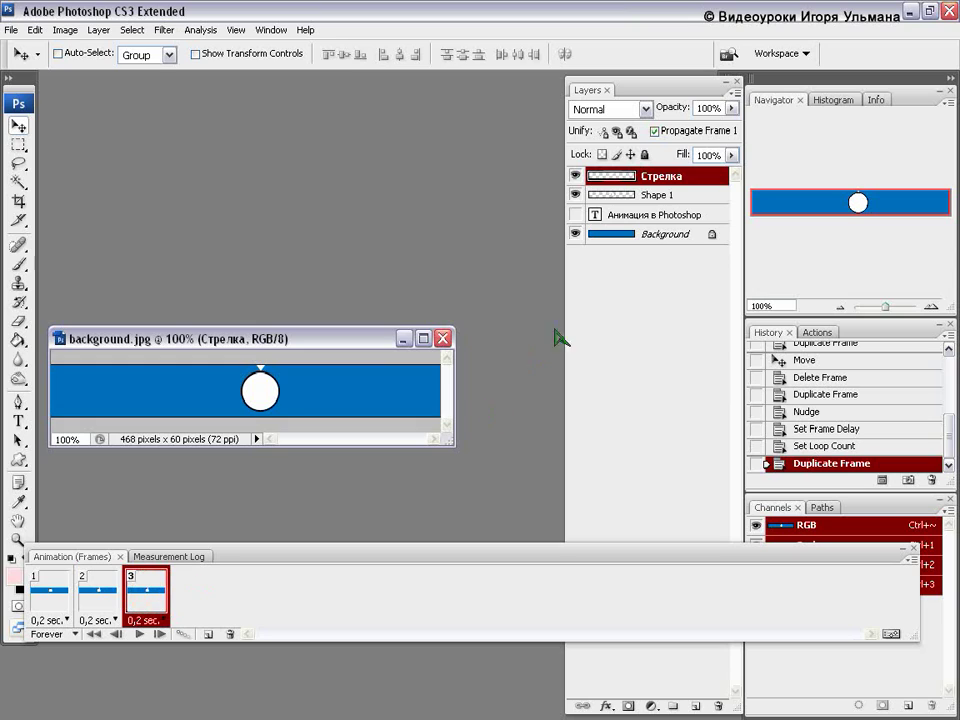
left_click(628, 198)
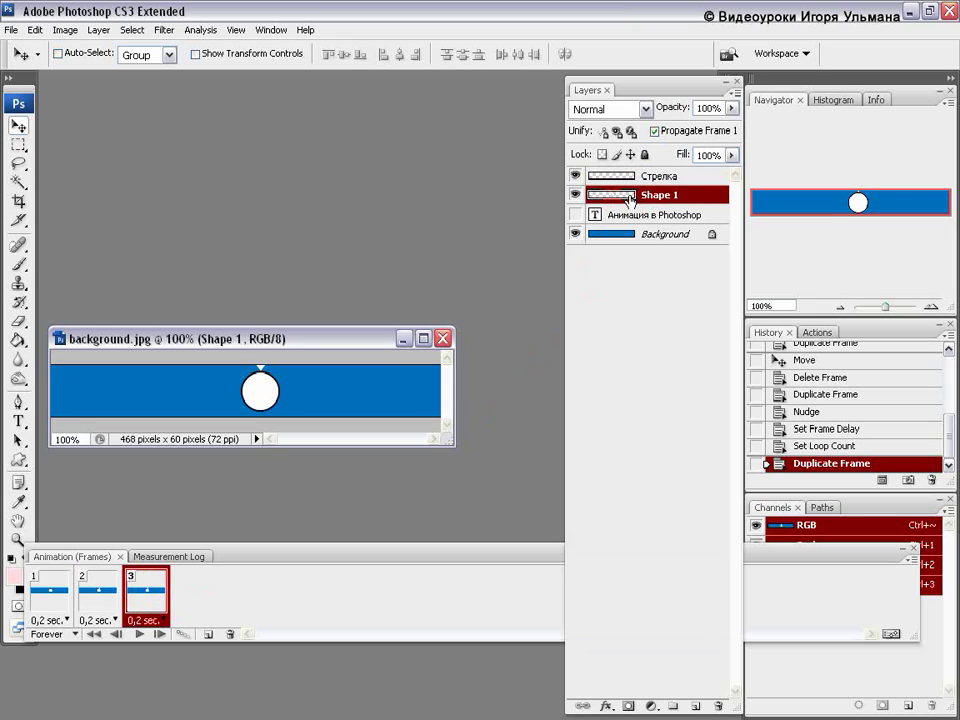
key("shift+Down")
key("shift+Down")
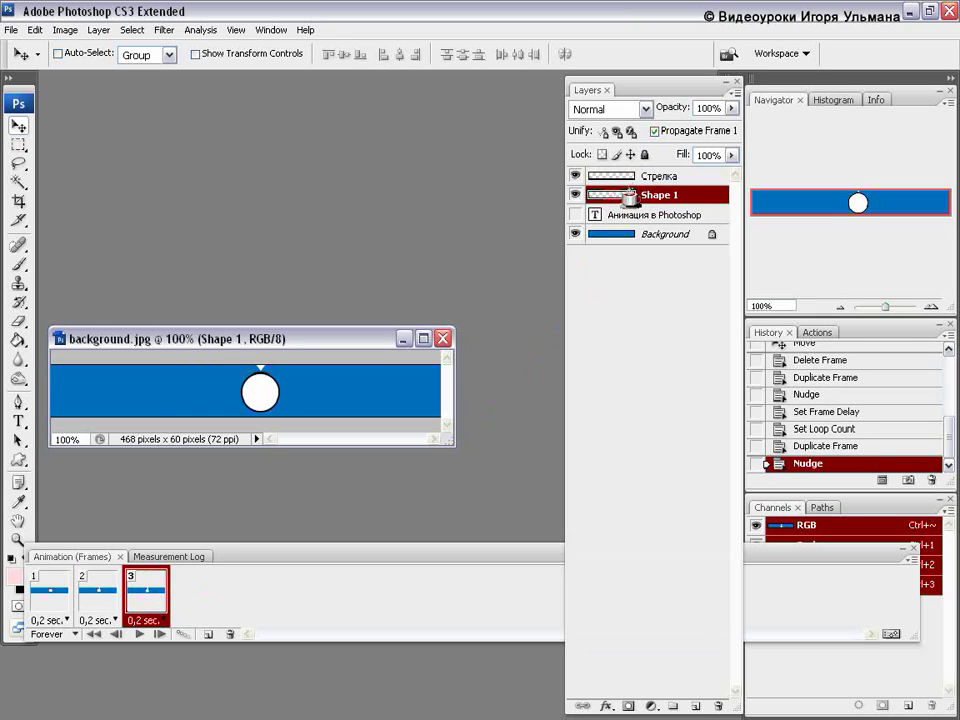
key("Down")
key("Down")
key("Down")
key("Down")
key("Down")
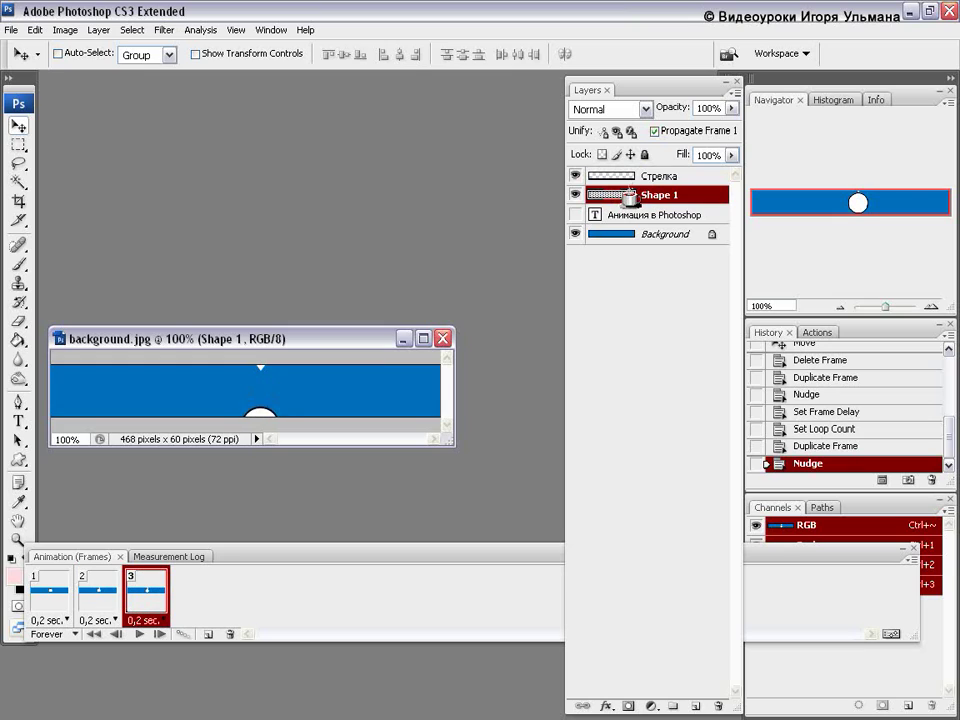
key("Down")
key("Down")
key("Down")
key("Down")
key("Down")
key("Down")
key("Down")
key("Down")
key("Down")
key("Down")
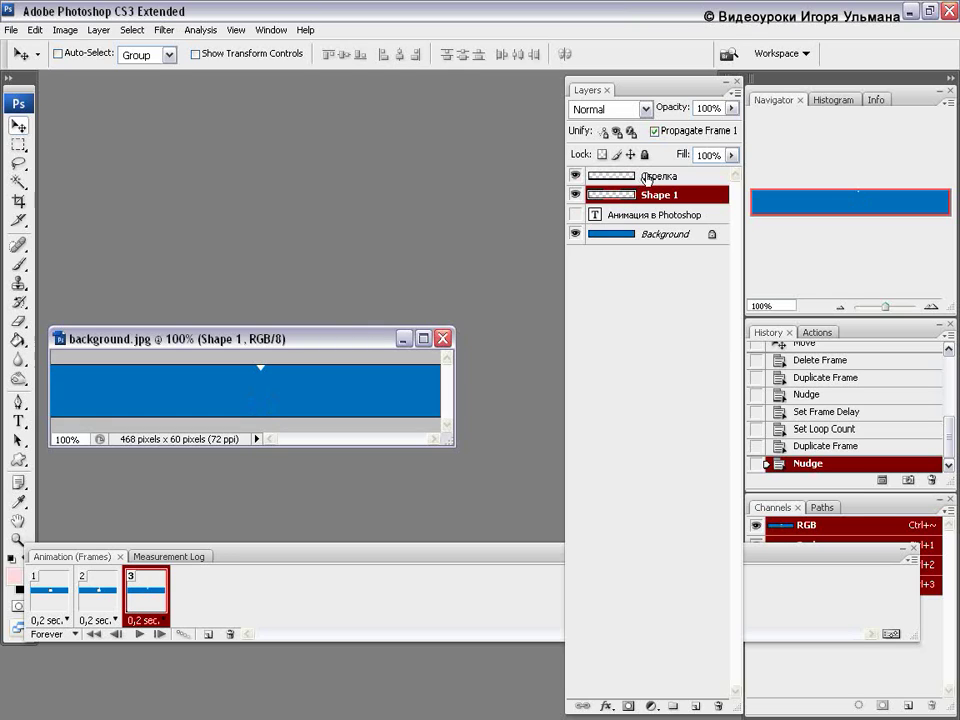
Nudge the Стрелка arrow down fully into the banner centre, comparing with frame 2
left_click(646, 178)
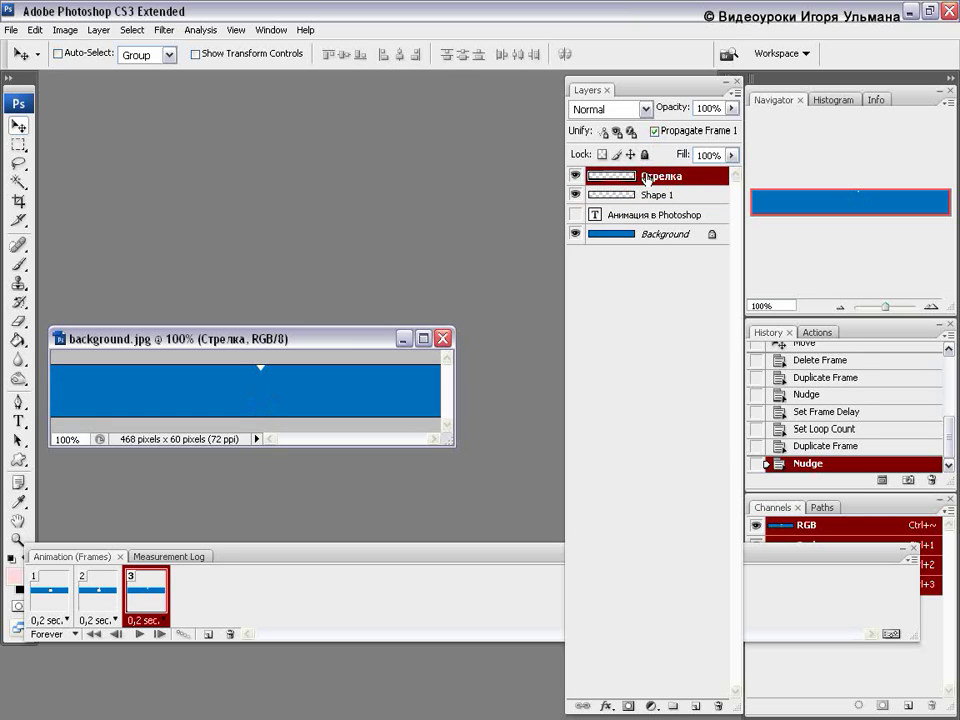
key("Down")
key("Down")
key("Down")
key("Down")
key("Down")
key("Down")
key("Down")
key("Down")
key("Down")
key("Down")
key("Down")
key("Down")
key("Down")
key("Down")
key("Down")
key("Down")
key("Down")
key("Down")
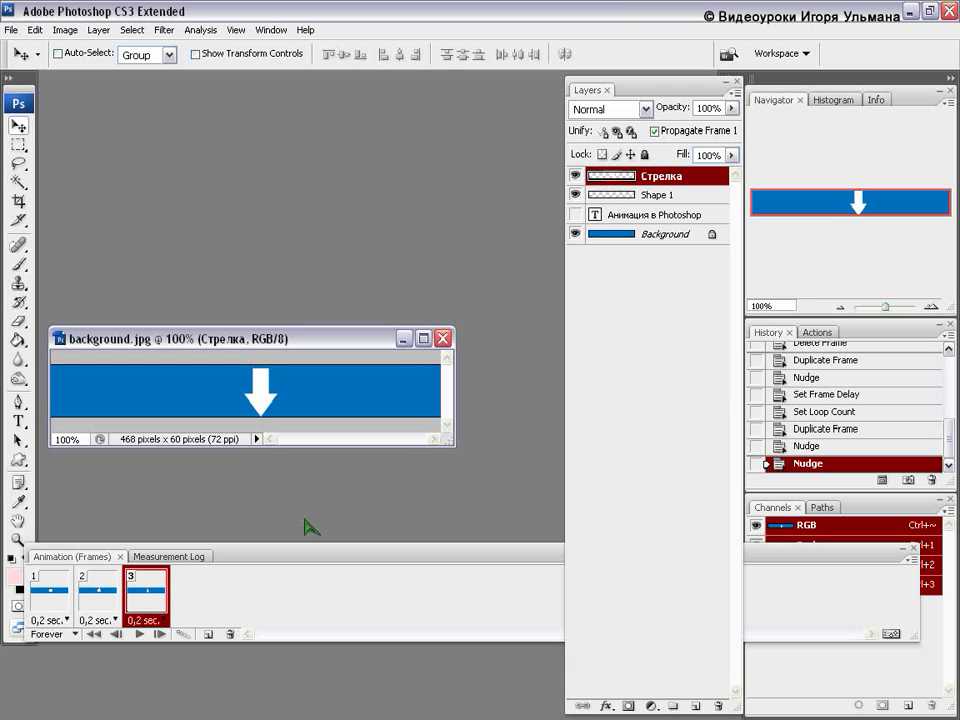
left_click(105, 609)
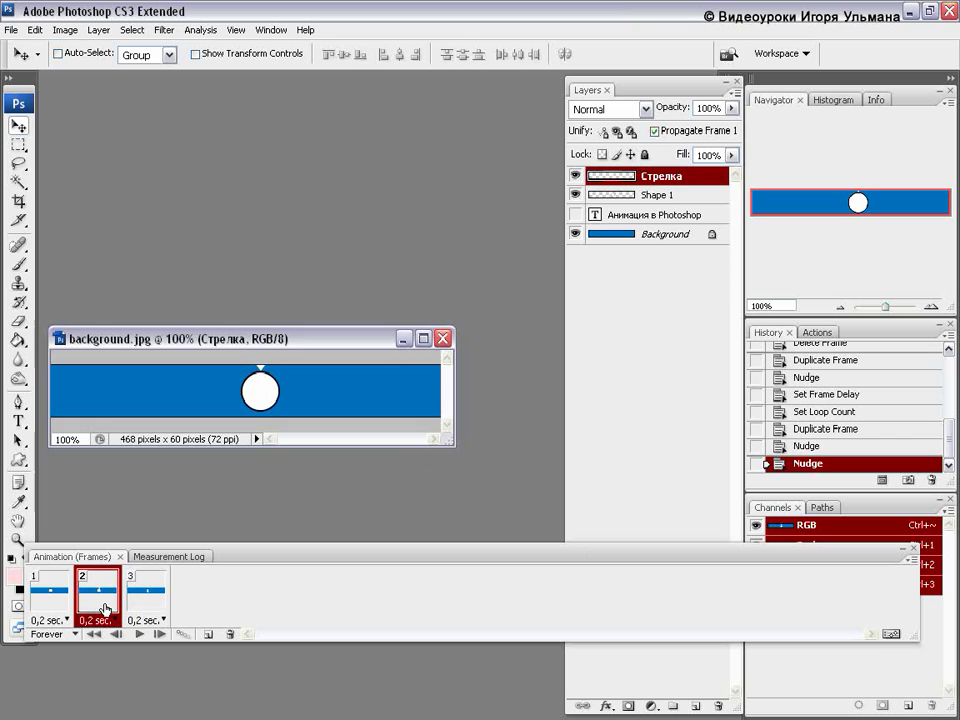
left_click(145, 607)
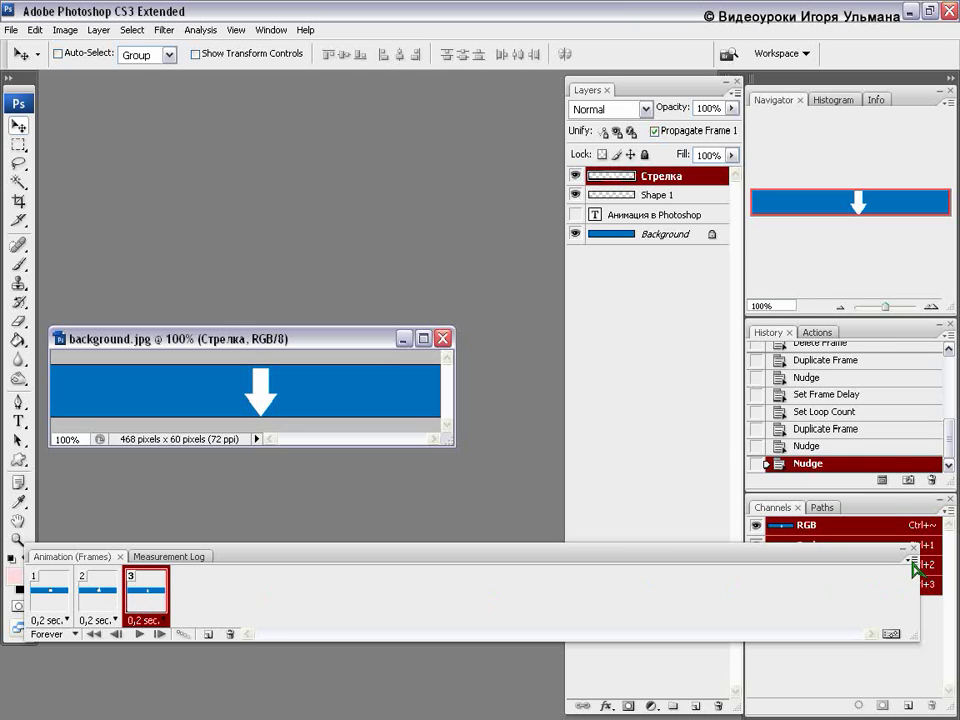
Set up a Tween on frames 2 and 3, tweening with the selection and adding 5 frames
left_click(912, 561)
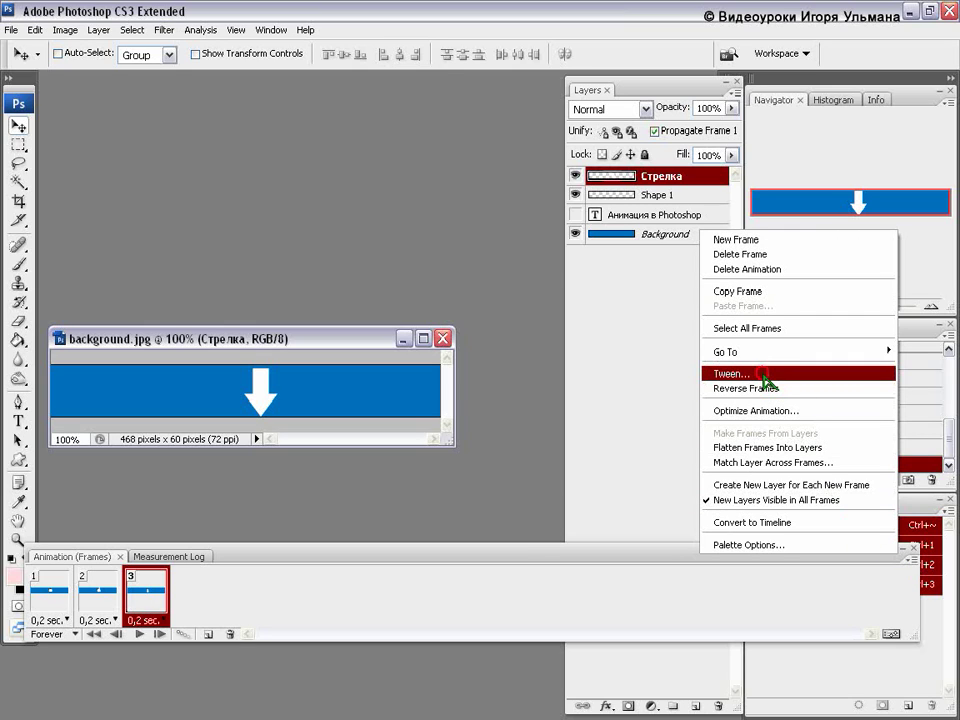
left_click(764, 376)
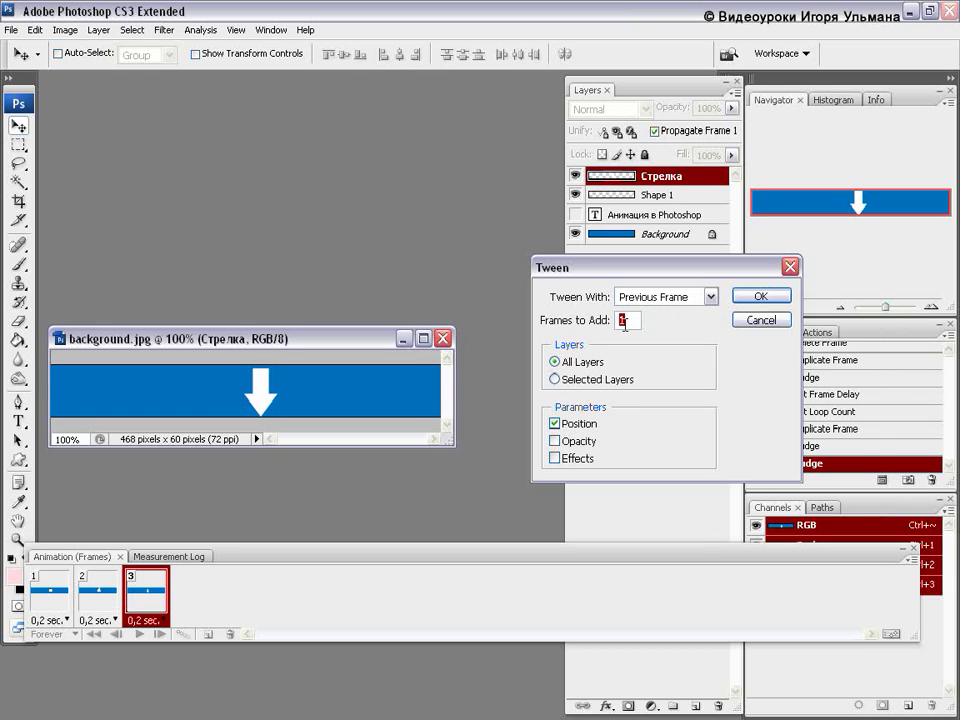
left_click(760, 321)
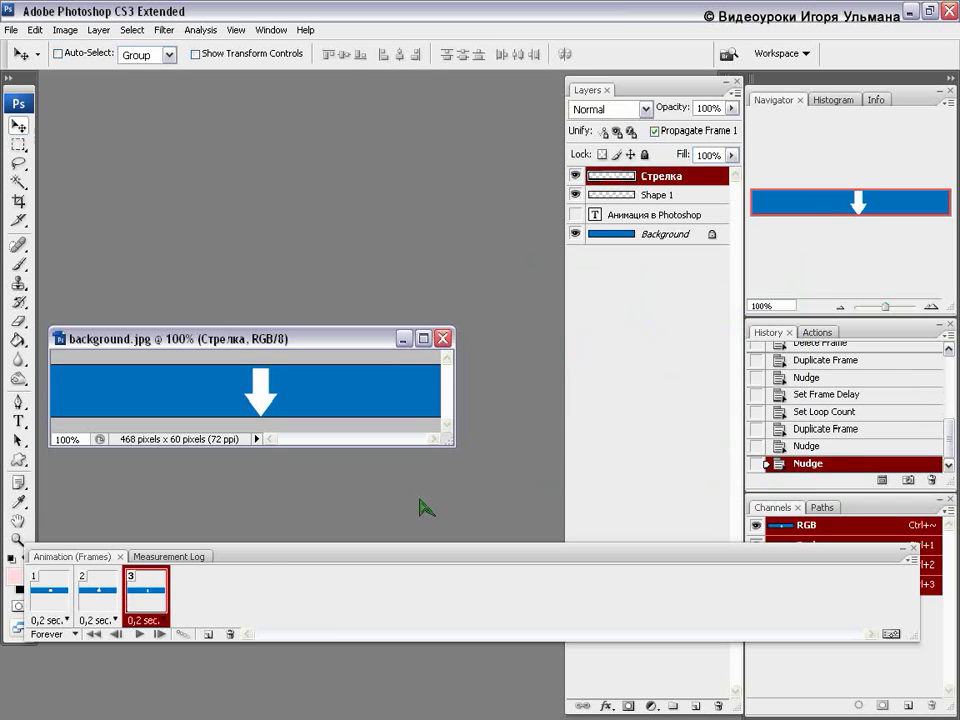
left_click(99, 604, "shift")
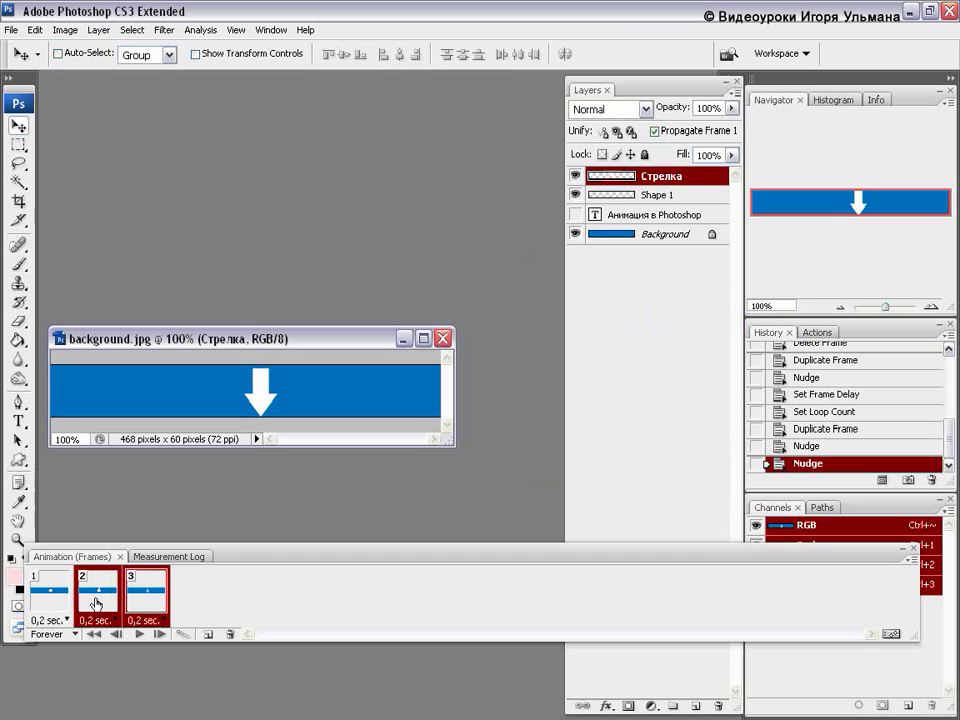
left_click(911, 562)
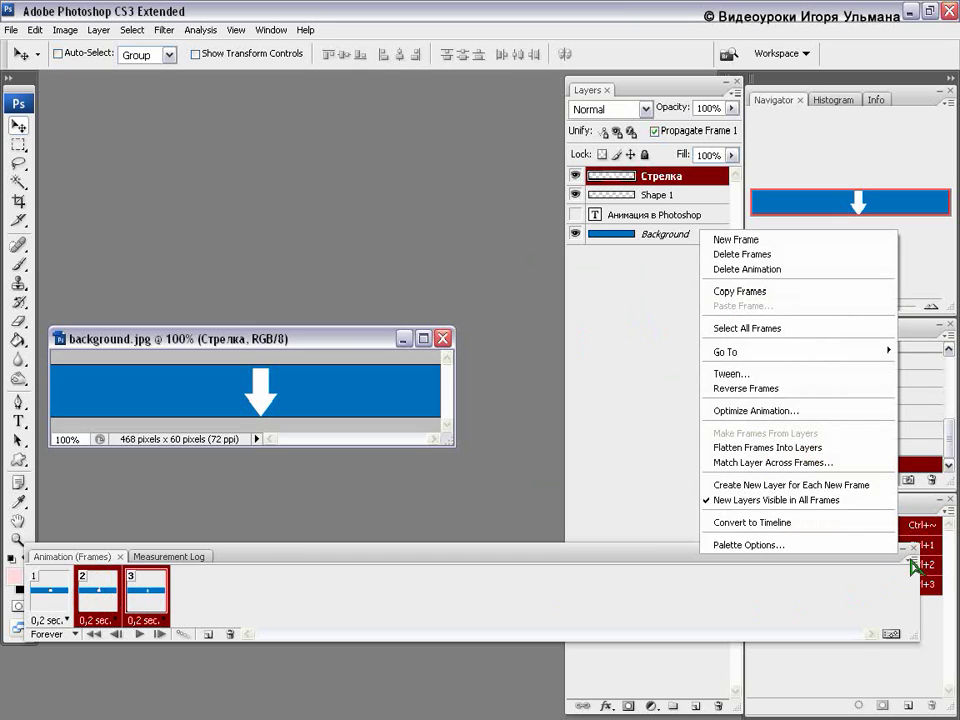
left_click(730, 374)
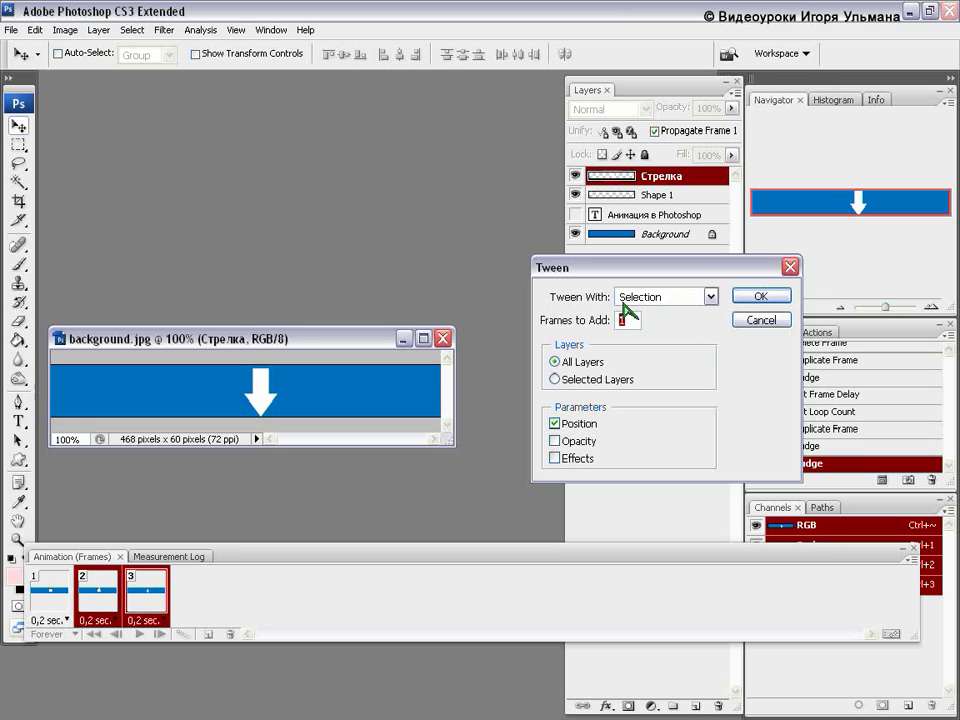
left_click(697, 298)
left_click(684, 311)
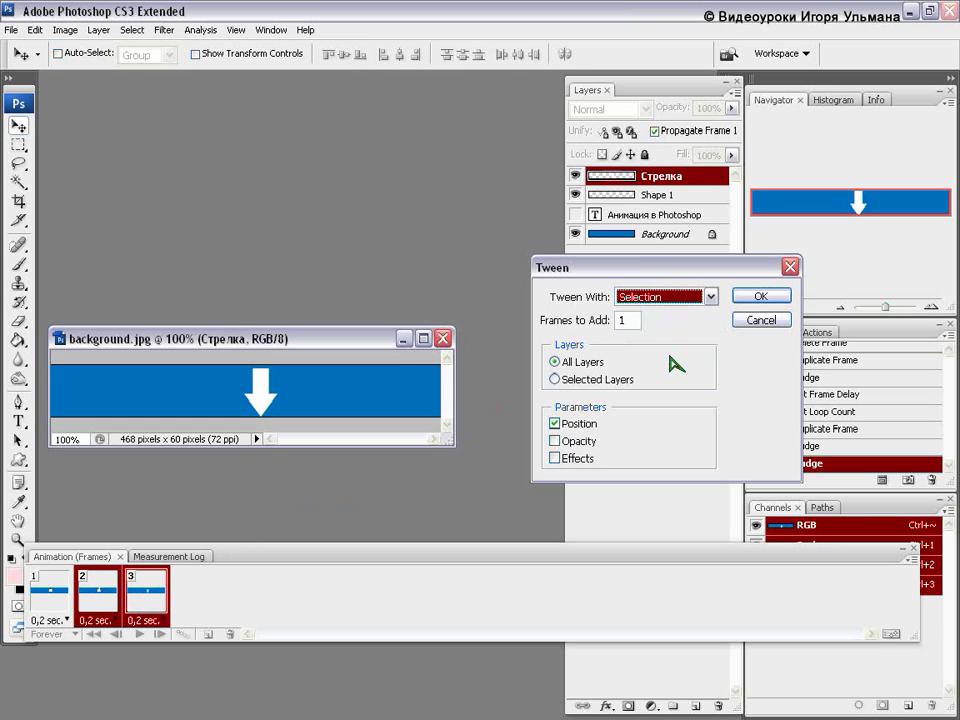
double_click(629, 318)
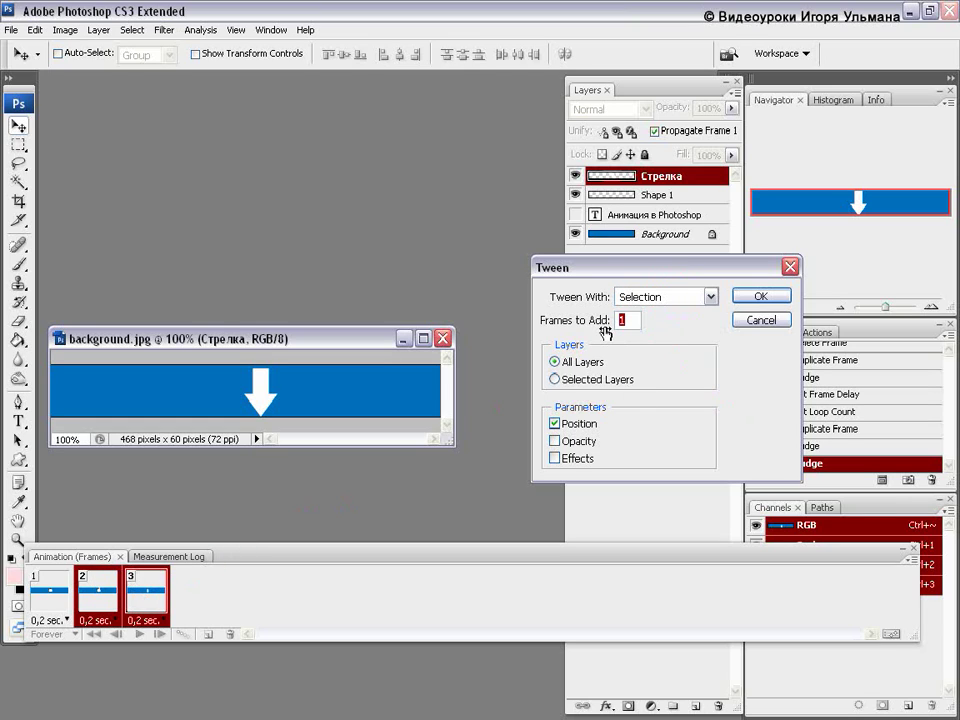
type("5")
Apply the 5-frame tween and step through frames 2–8 to check the arrow's descent
left_click(759, 298)
left_click(760, 297)
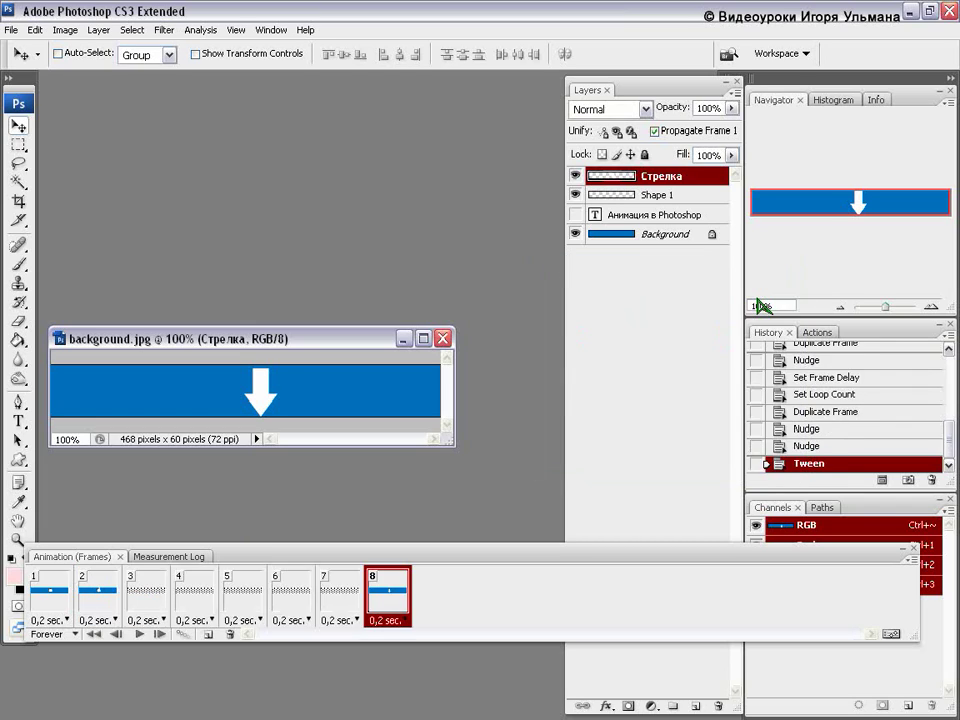
left_click(103, 598)
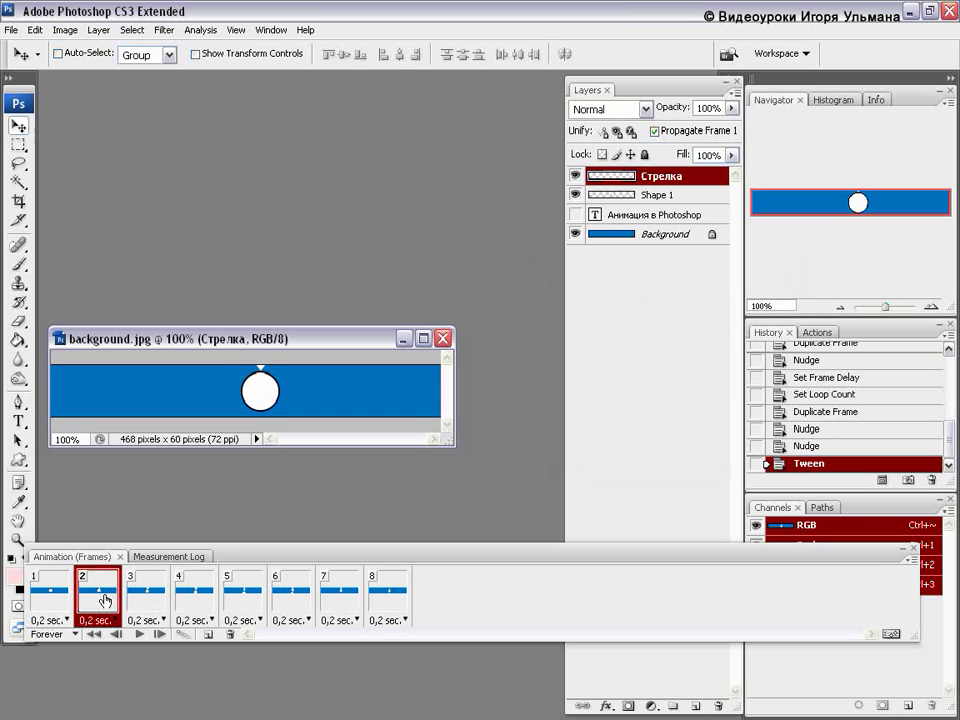
left_click(146, 602)
left_click(202, 604)
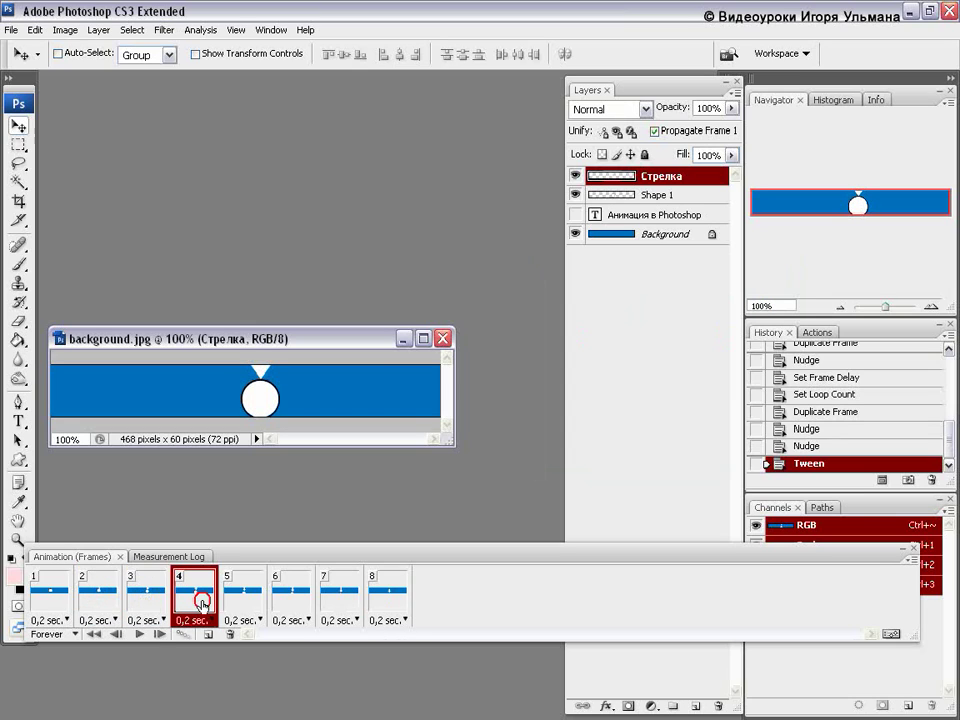
left_click(243, 600)
left_click(287, 604)
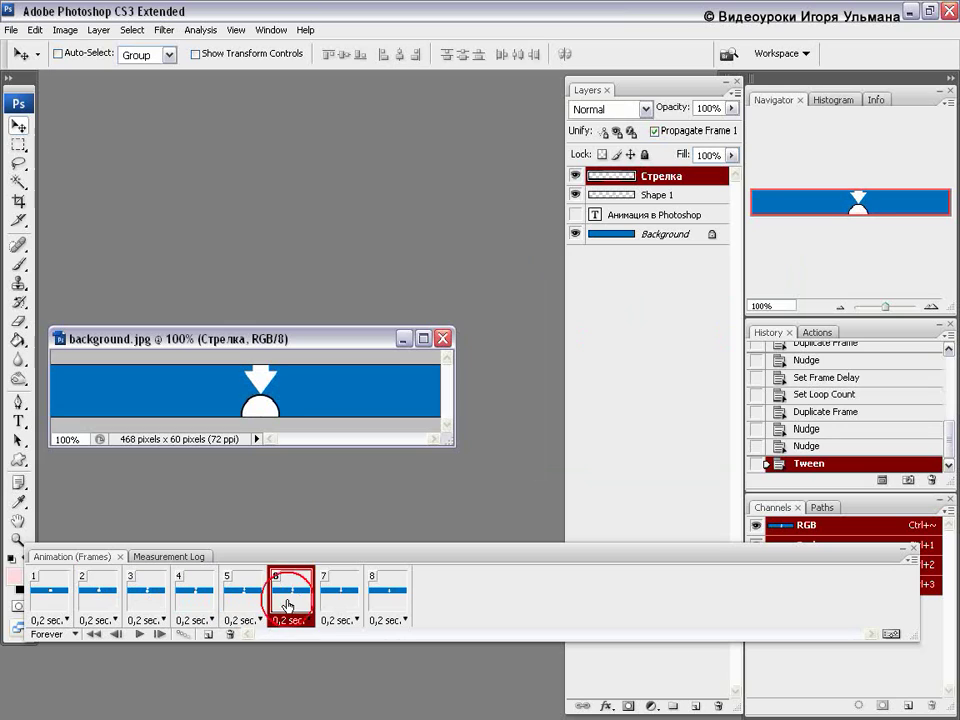
left_click(336, 603)
left_click(387, 600)
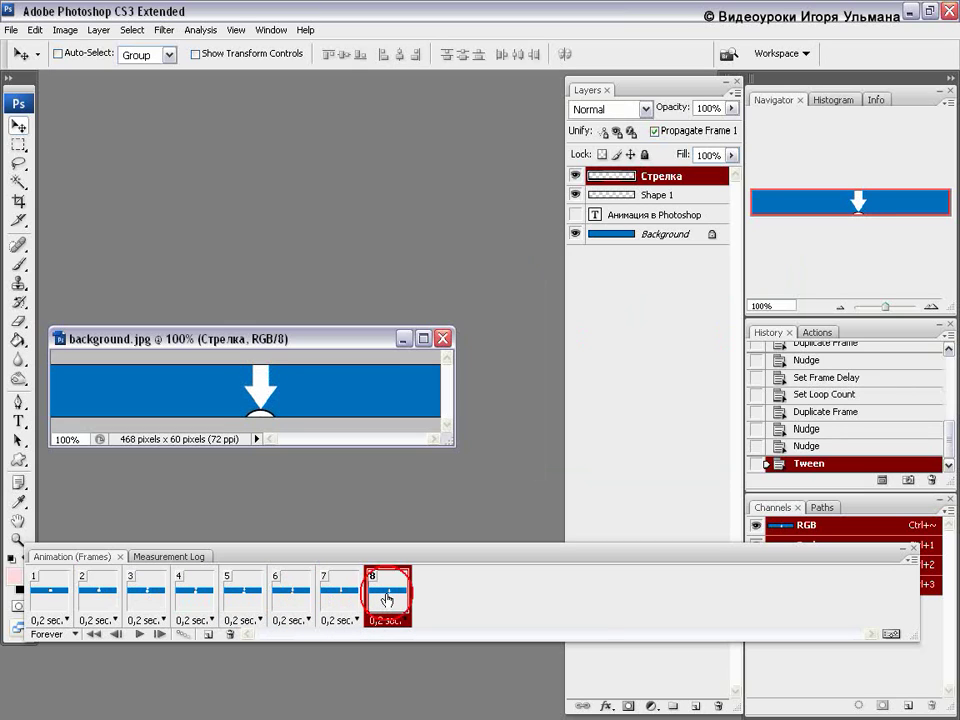
Play and stop the animation preview, then return to frame 8
left_click(139, 635)
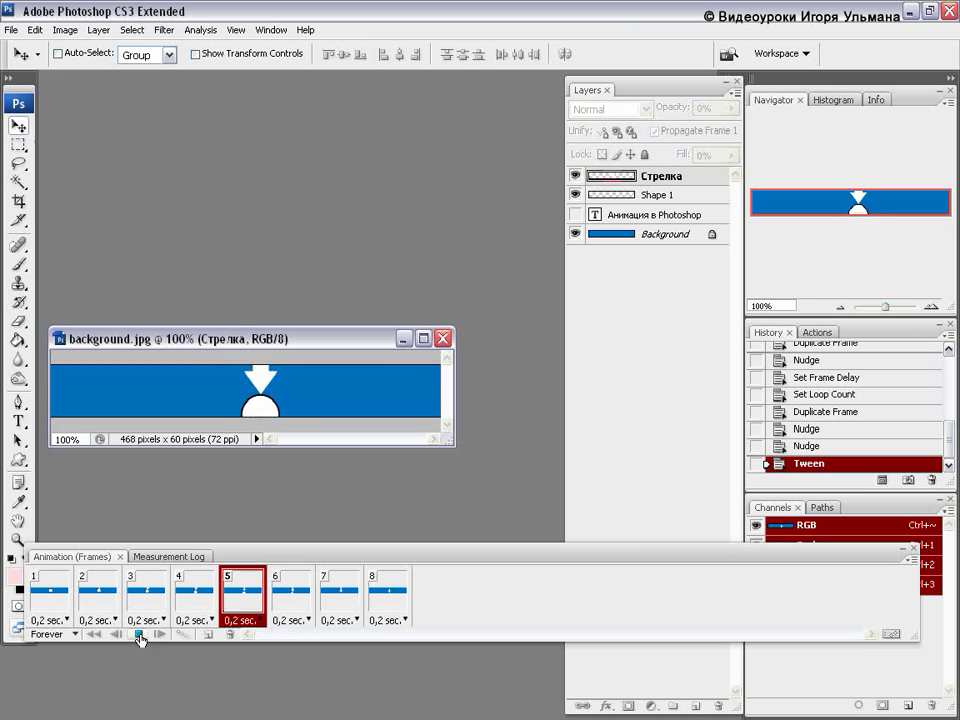
left_click(140, 634)
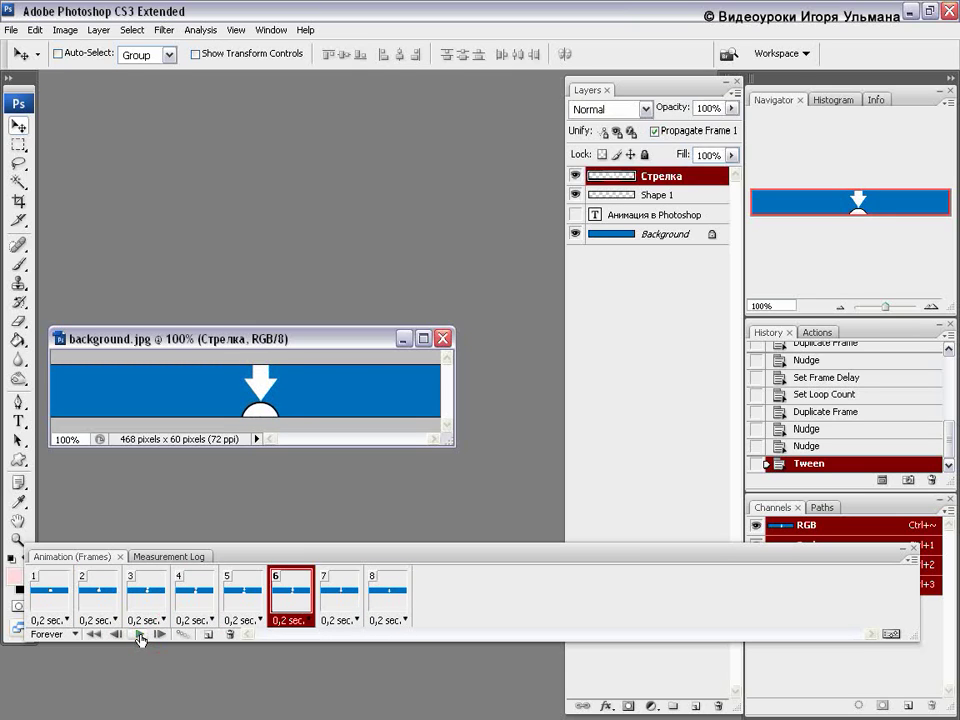
left_click(393, 611)
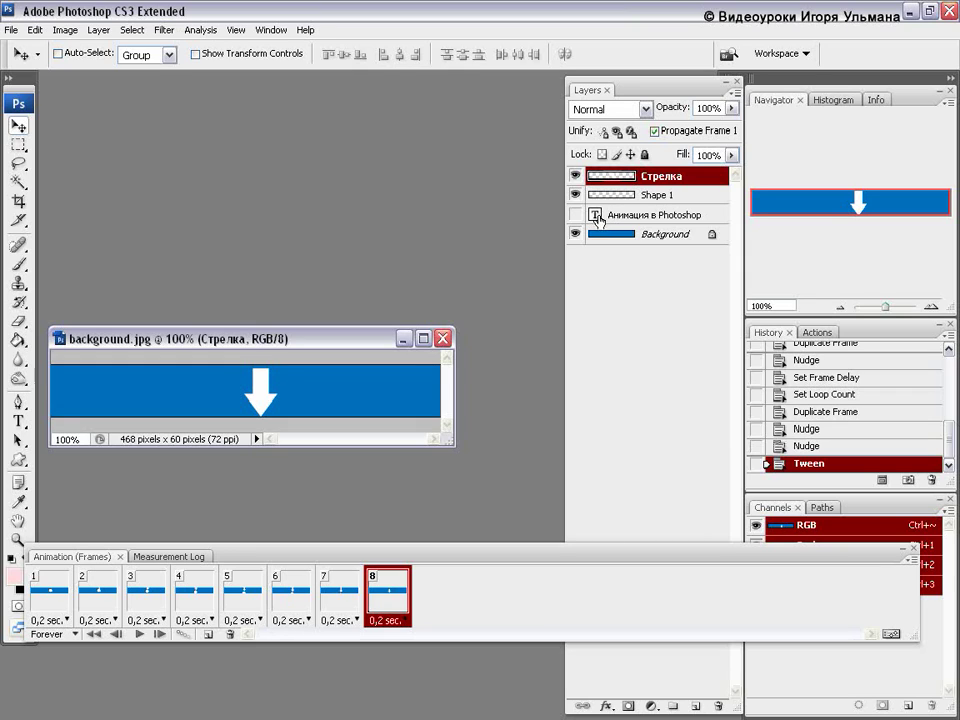
Show the yellow 'Анимация в Photoshop' text in frame 8 and drag it past the banner's right edge
left_click(575, 215)
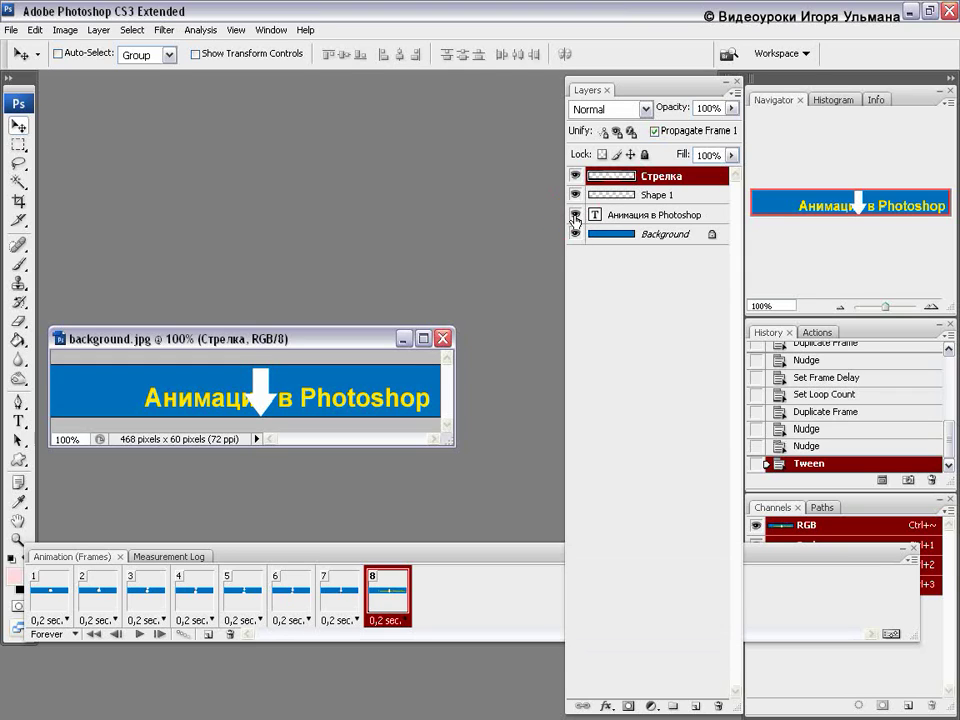
left_click(633, 218)
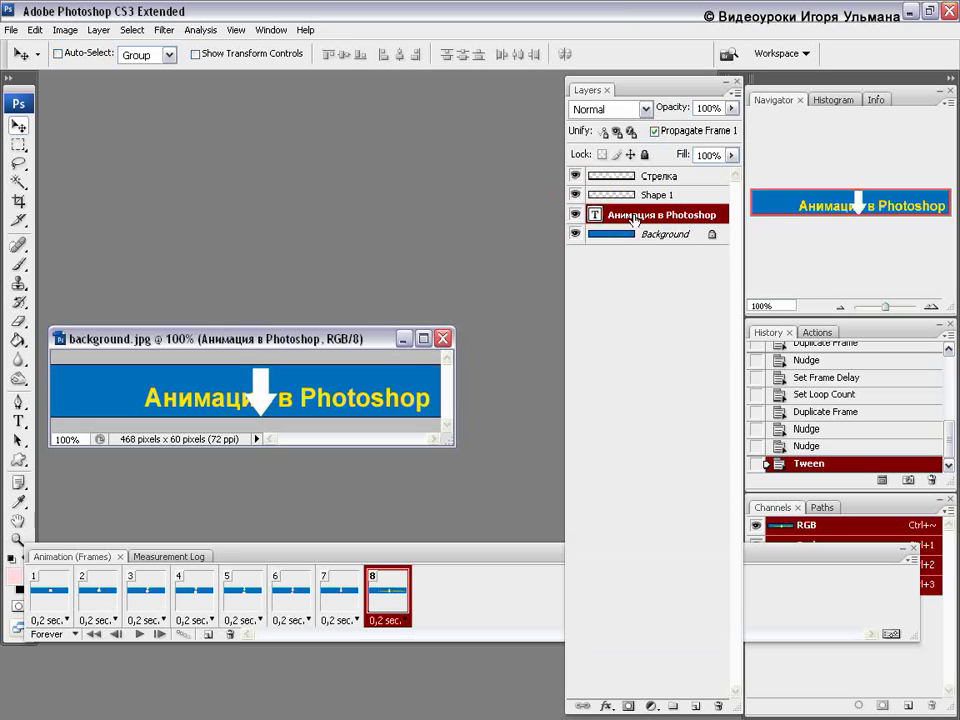
left_click_drag(368, 401, 370, 392)
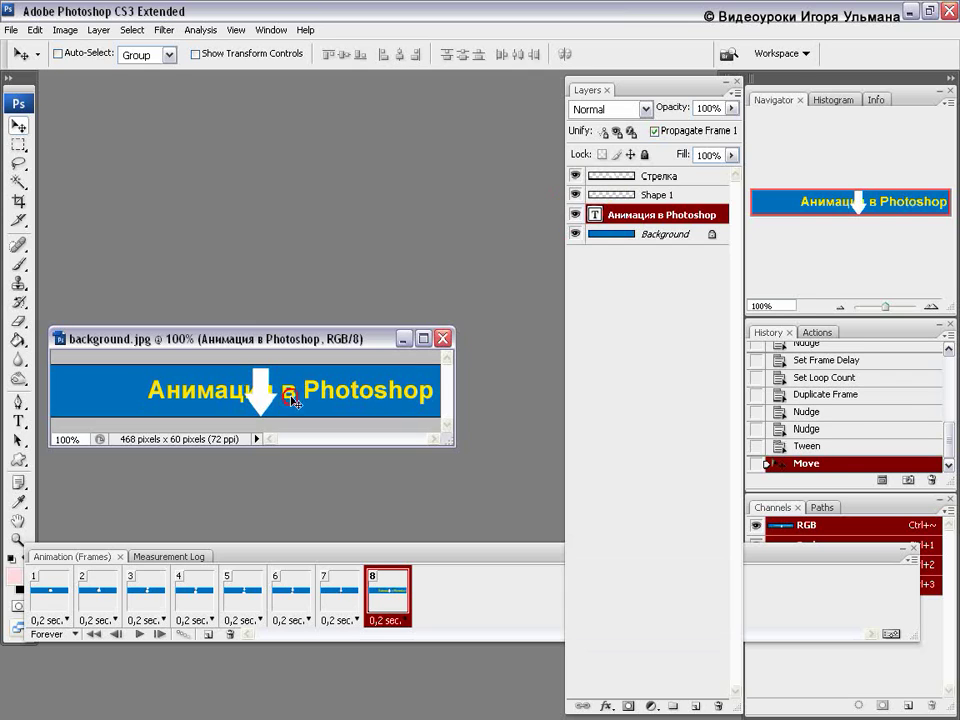
left_click_drag(289, 393, 446, 408)
left_click_drag(330, 400, 426, 398)
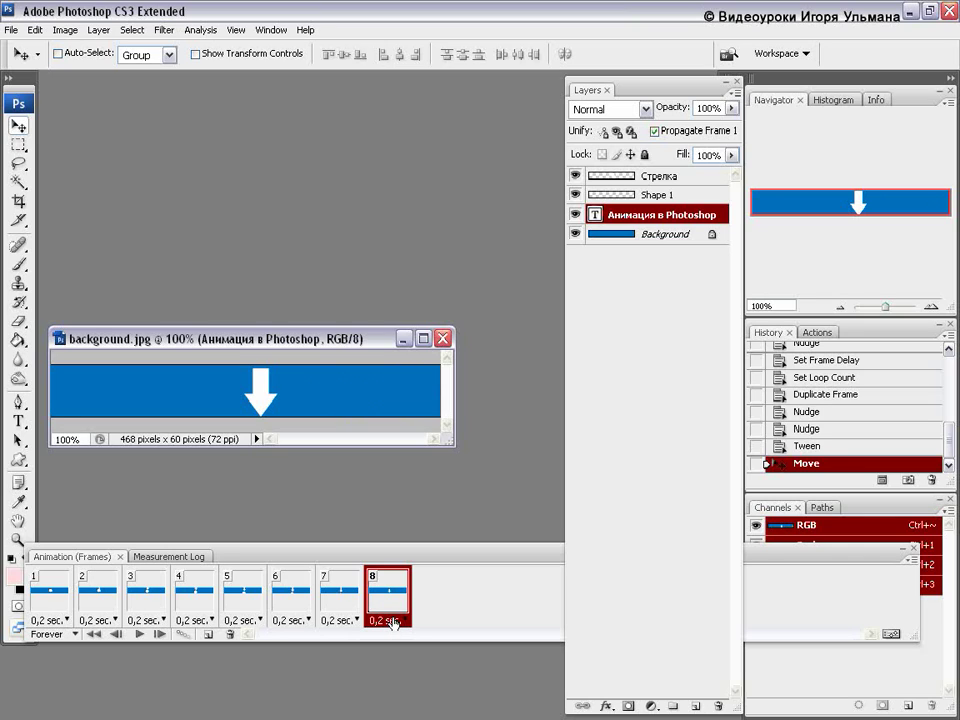
Duplicate frame 8 as frame 9 and nudge the yellow text left into the banner
left_click(446, 557)
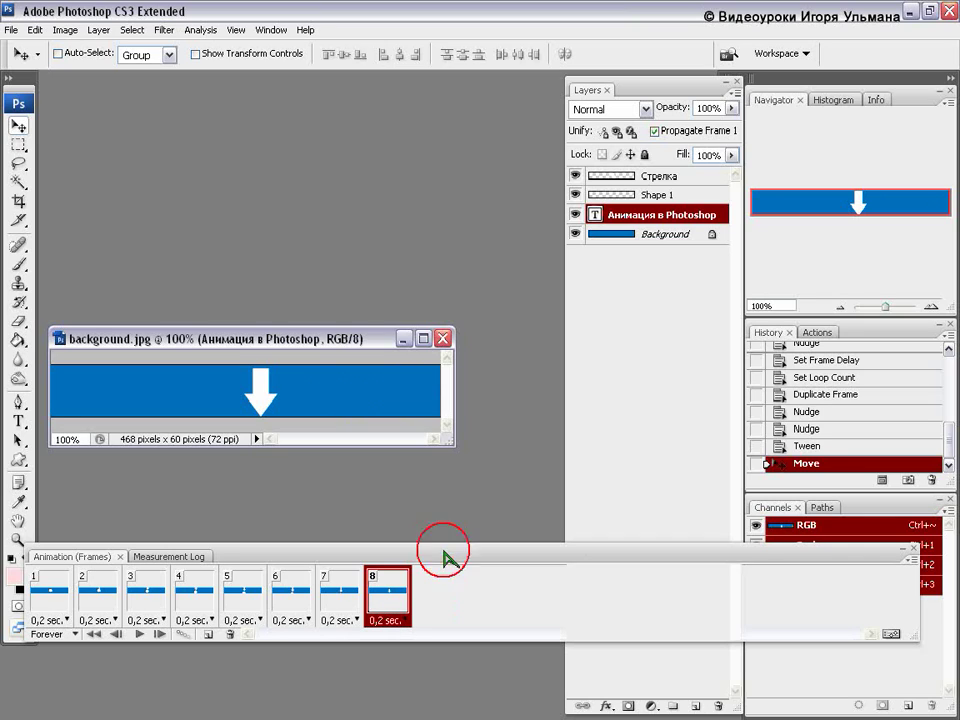
left_click(208, 634)
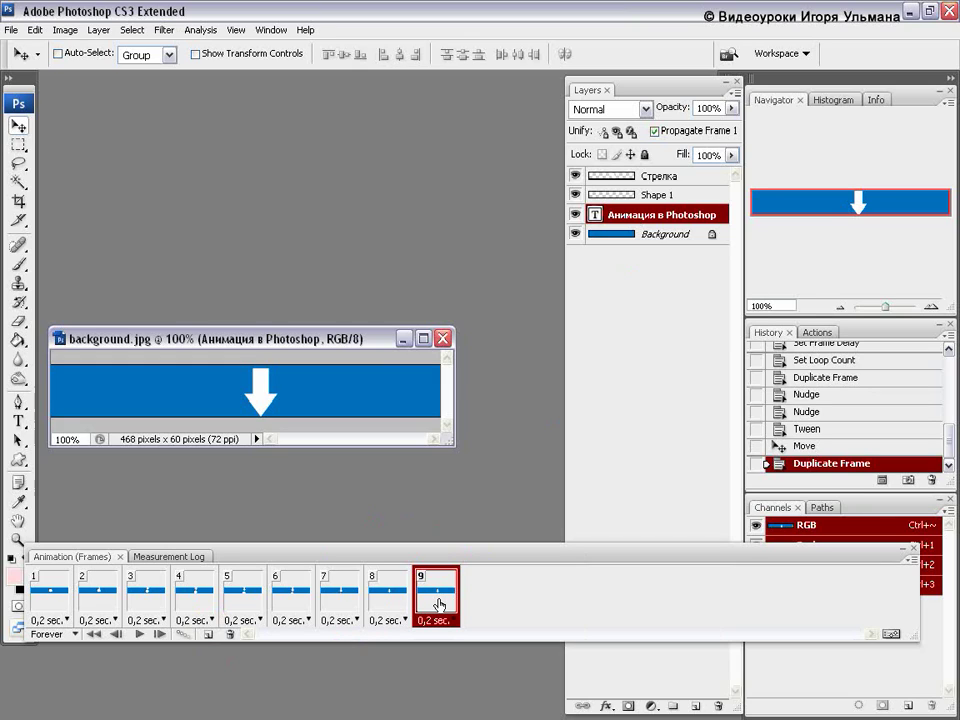
key("shift+Left")
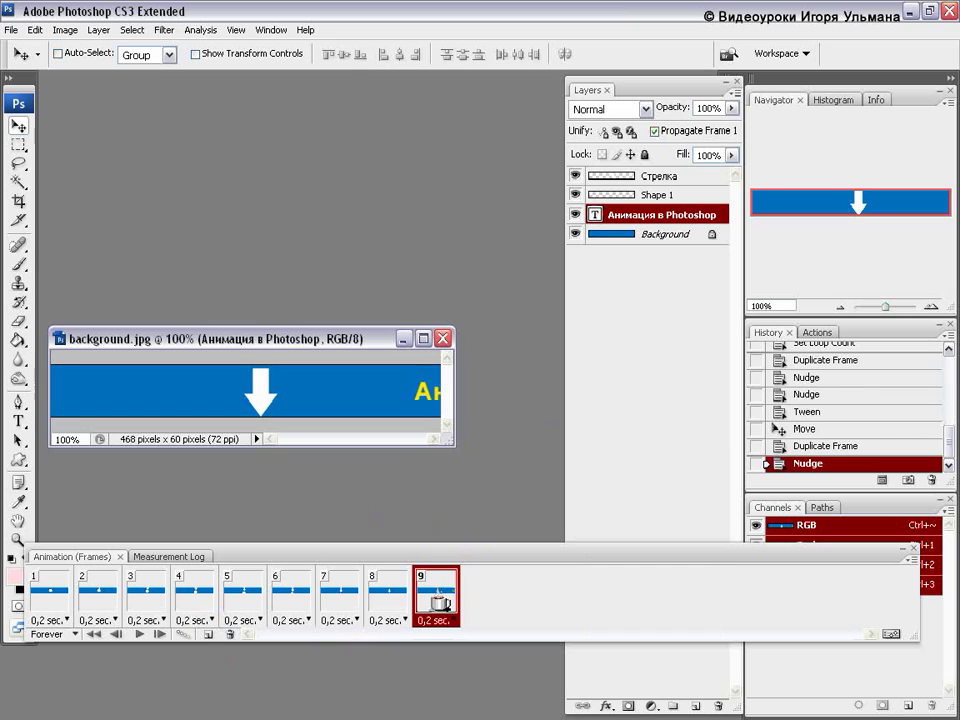
key("shift+Left")
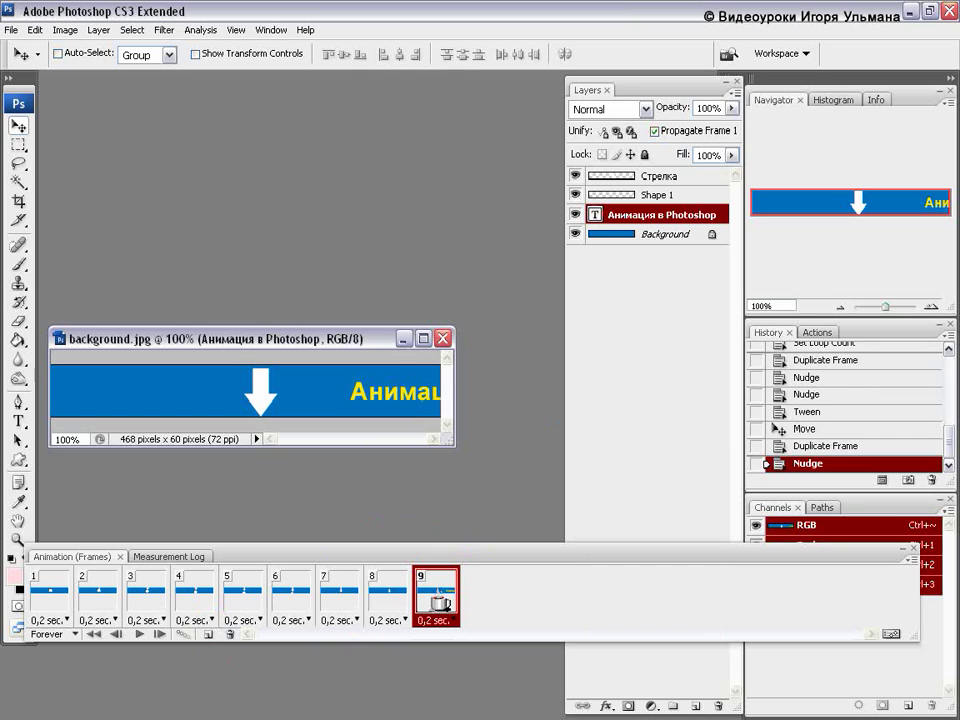
key("shift+Left")
key("shift+Left")
key("shift+Left")
key("shift+Left")
key("shift+Left")
key("shift+Left")
key("shift+Left")
key("shift+Left")
key("shift+Left")
key("Left")
key("Left")
key("Left")
key("Left")
key("Left")
key("Left")
key("Left")
key("Left")
key("Left")
key("Left")
key("Left")
key("Left")
key("Left")
key("Left")
key("Left")
key("Left")
key("Left")
key("Left")
key("Left")
key("Left")
key("Left")
key("Left")
key("Left")
key("Left")
key("Left")
key("Left")
key("Left")
key("Left")
key("Left")
key("Left")
key("Left")
key("Left")
key("Left")
key("Left")
key("Left")
key("Left")
key("Left")
key("Left")
key("Left")
key("Left")
key("Left")
key("Left")
key("Left")
key("Left")
key("Left")
key("Left")
key("Left")
key("Left")
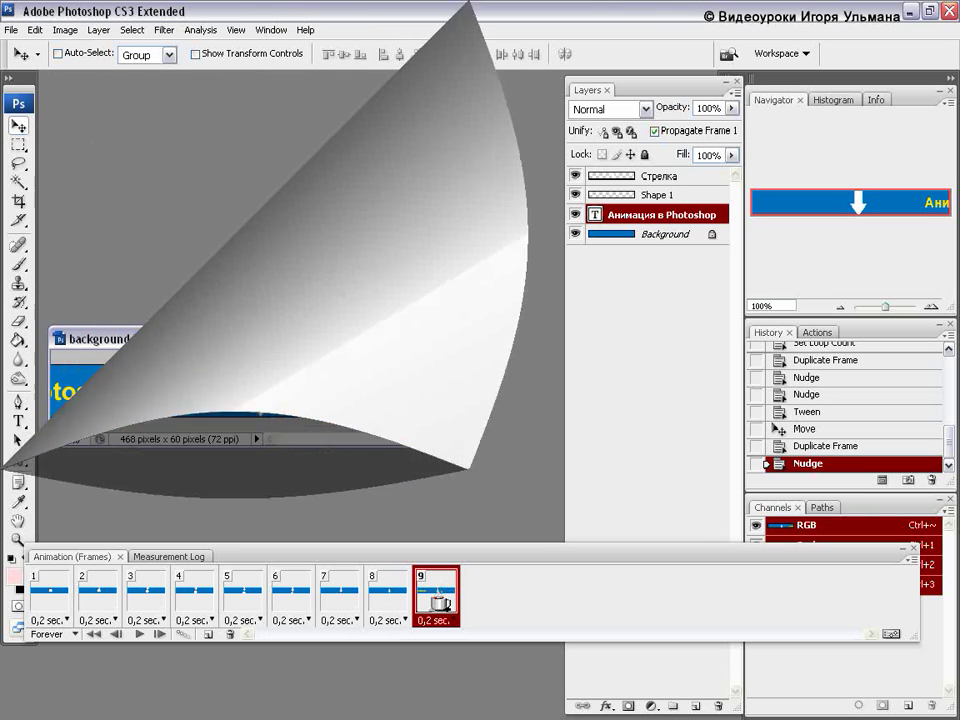
key("Left")
key("Left")
key("Left")
key("Left")
key("Left")
key("Left")
key("Left")
key("Left")
key("Left")
key("Left")
key("Left")
key("Left")
key("Left")
key("Left")
key("Left")
key("Left")
key("Left")
key("Left")
key("Left")
key("Left")
key("Left")
key("Left")
key("Left")
key("Left")
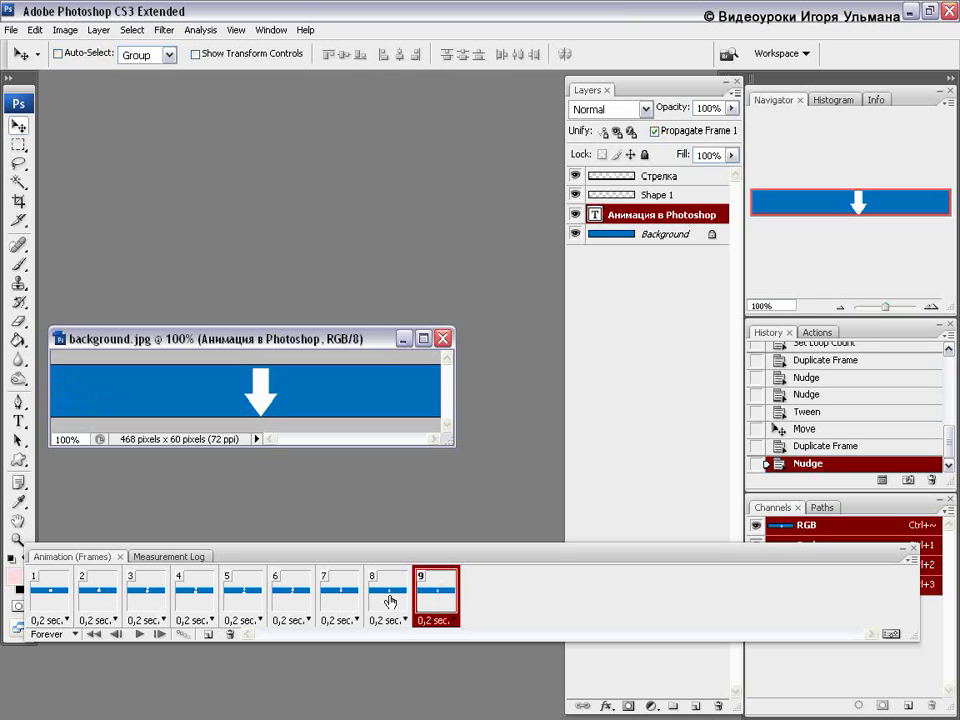
Select frames 8 and 9 and tween them, adding 15 in-between frames
left_click(389, 600)
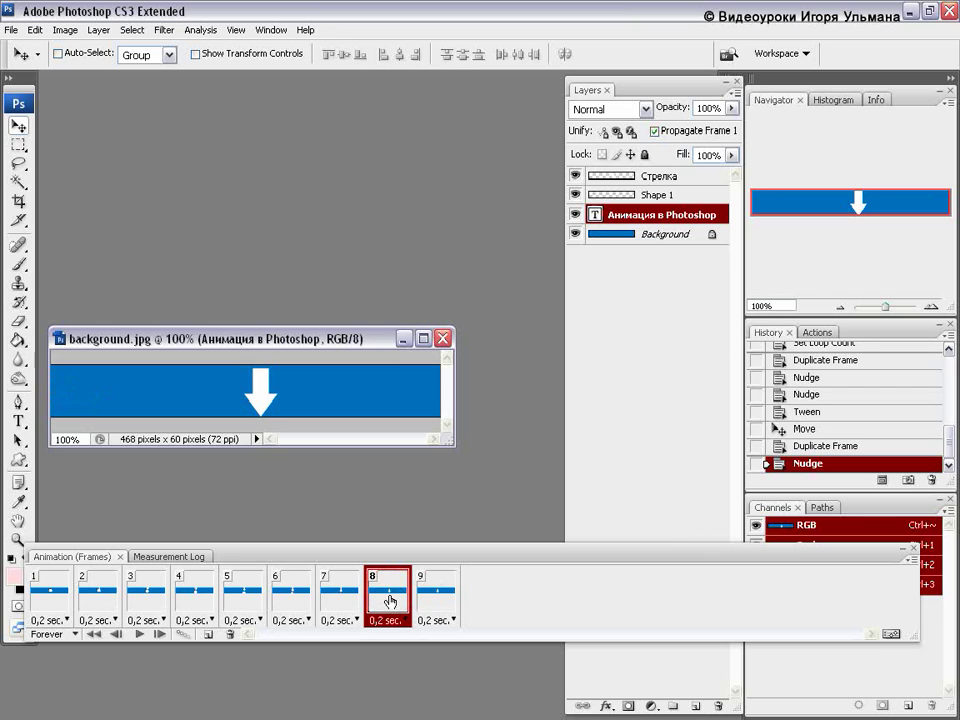
left_click(435, 598)
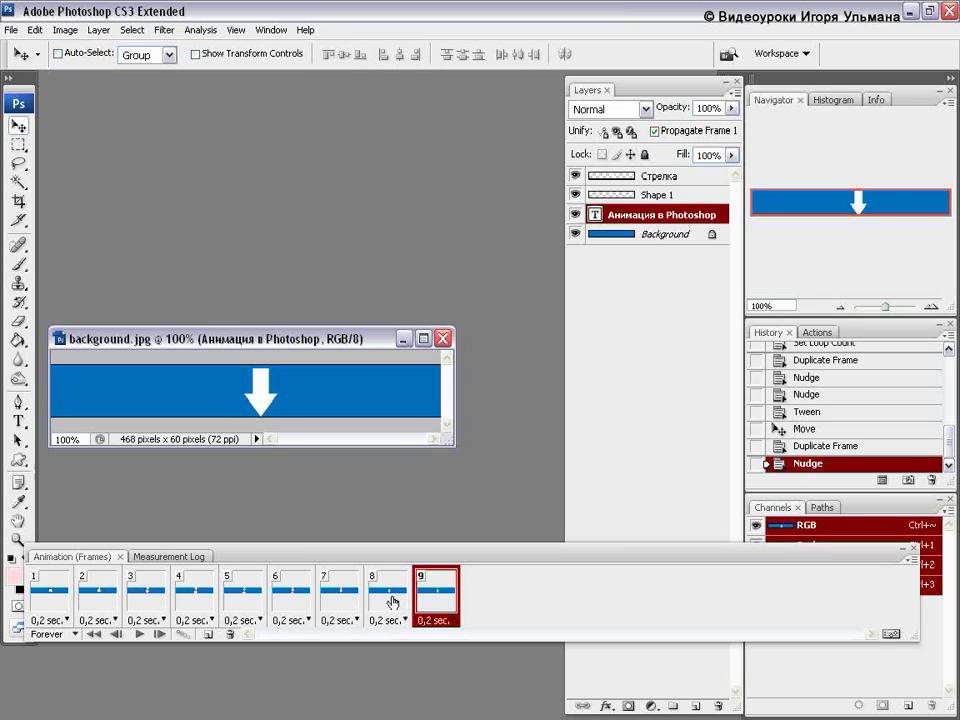
left_click(392, 602, "shift")
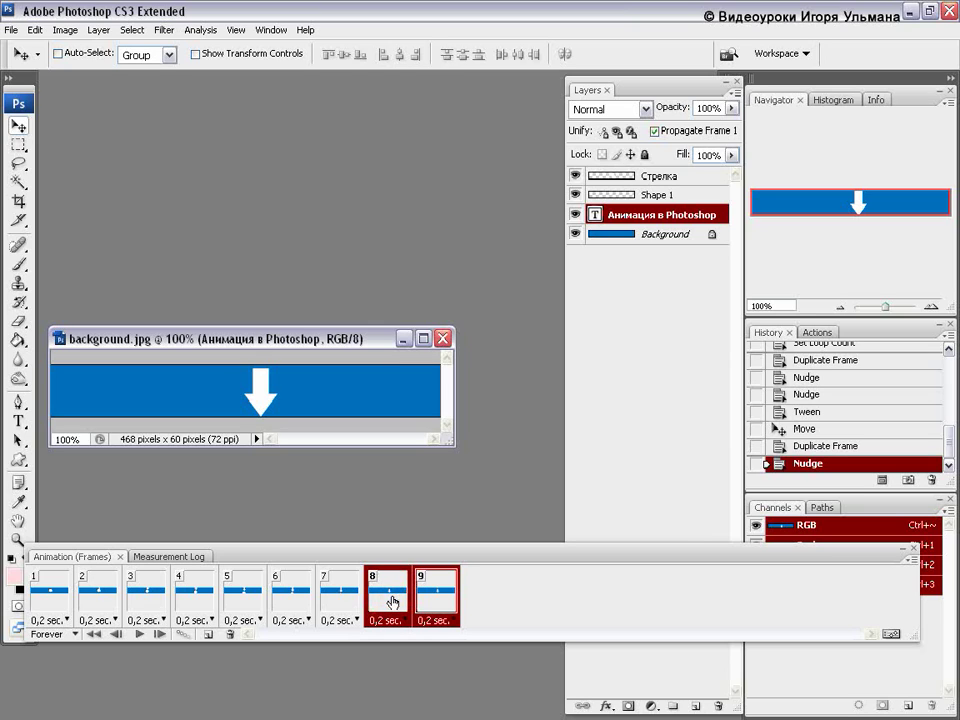
left_click(912, 562)
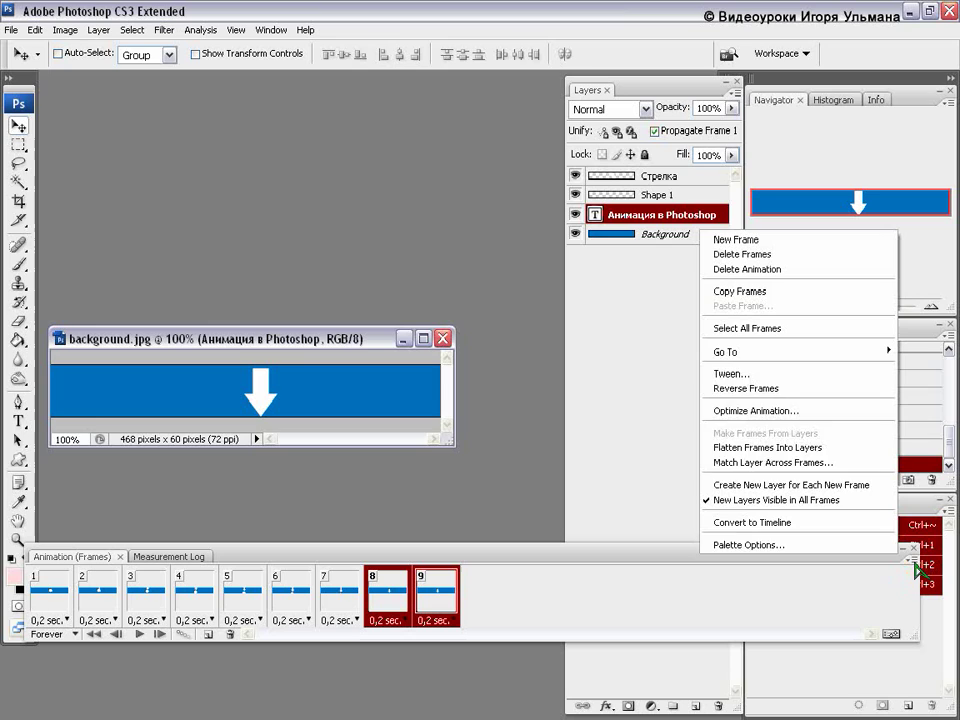
left_click(727, 376)
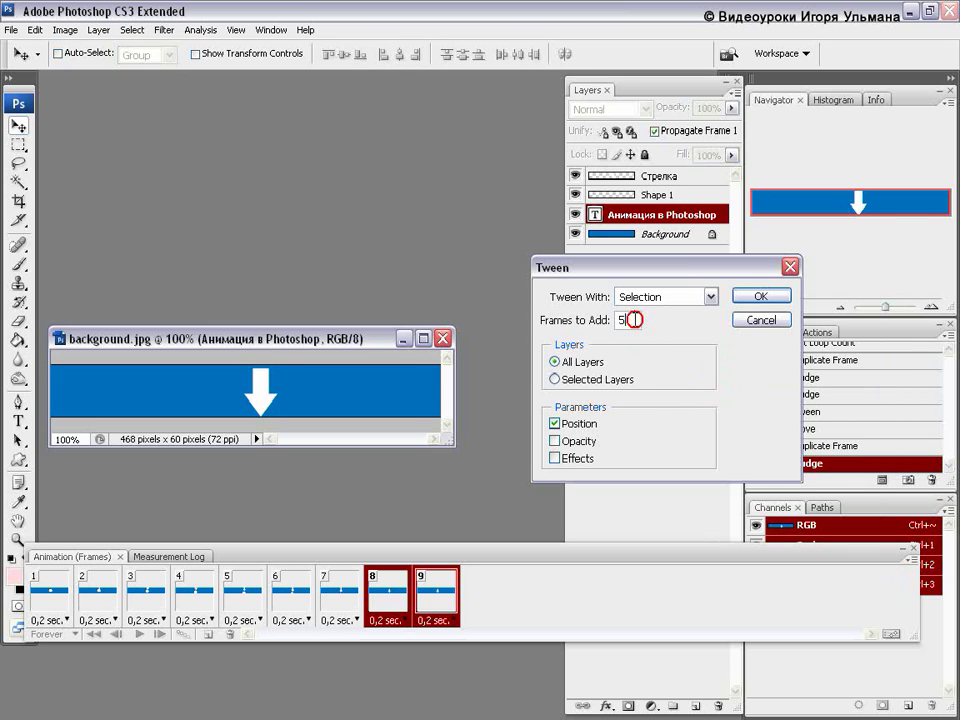
type("15")
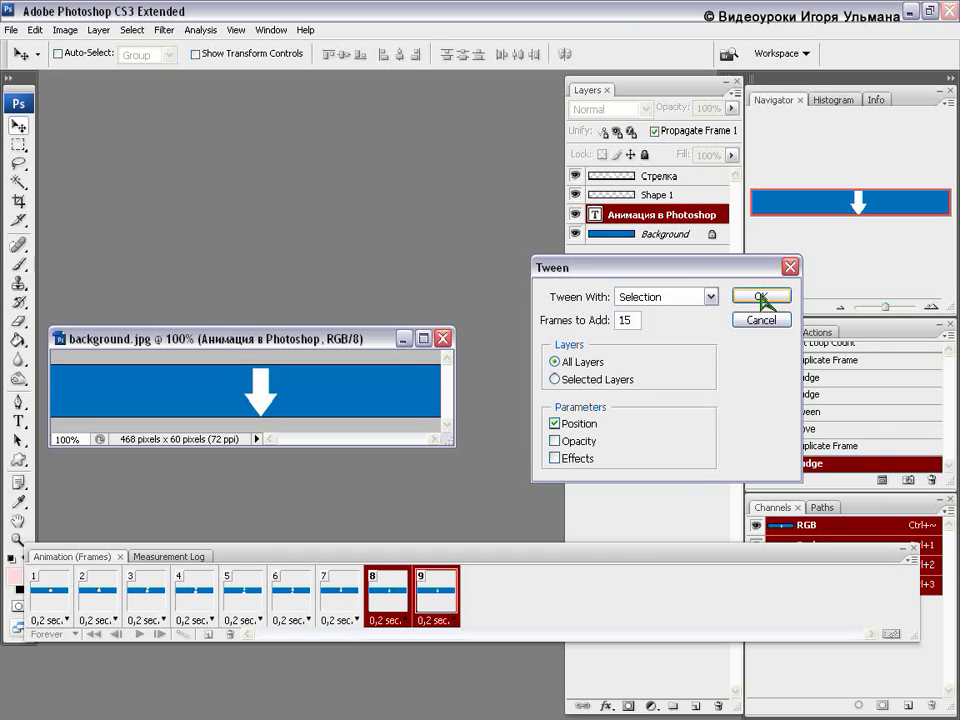
left_click(762, 298)
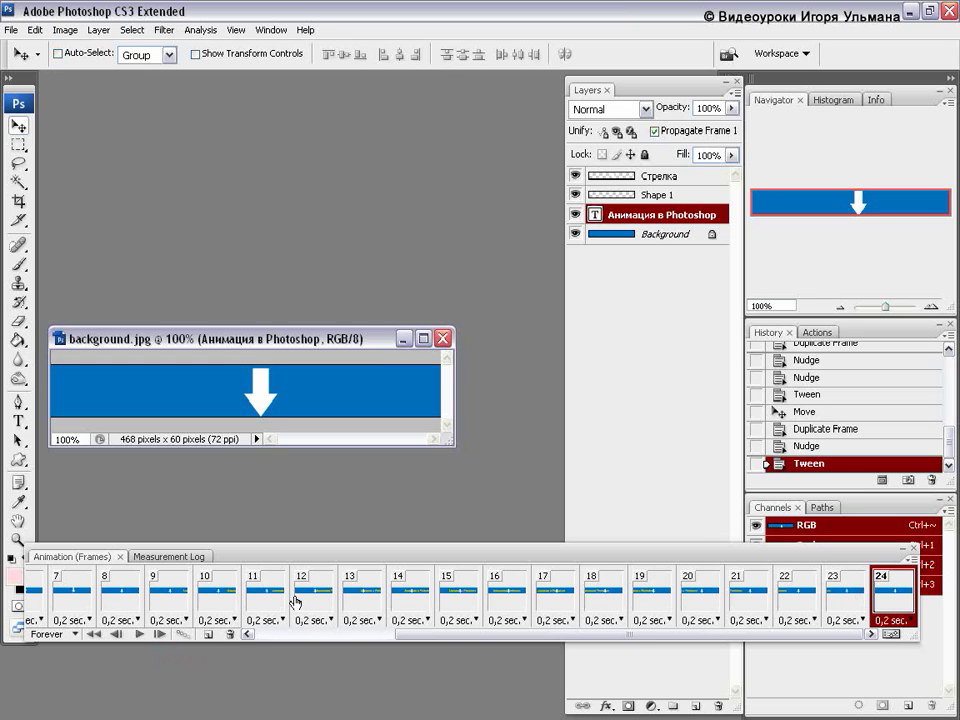
left_click(139, 634)
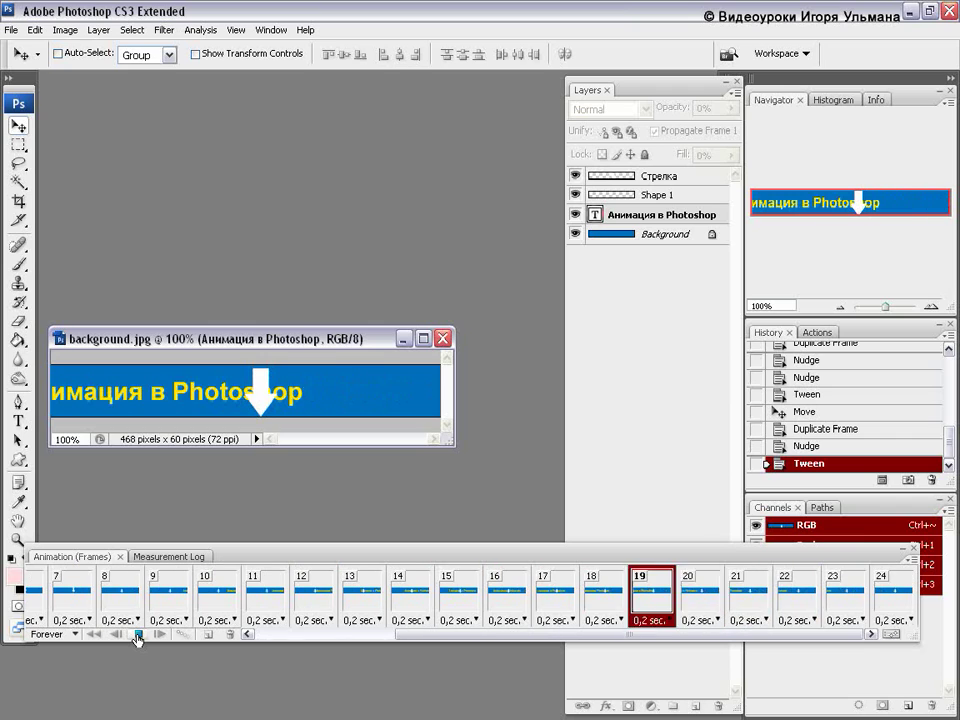
left_click(138, 634)
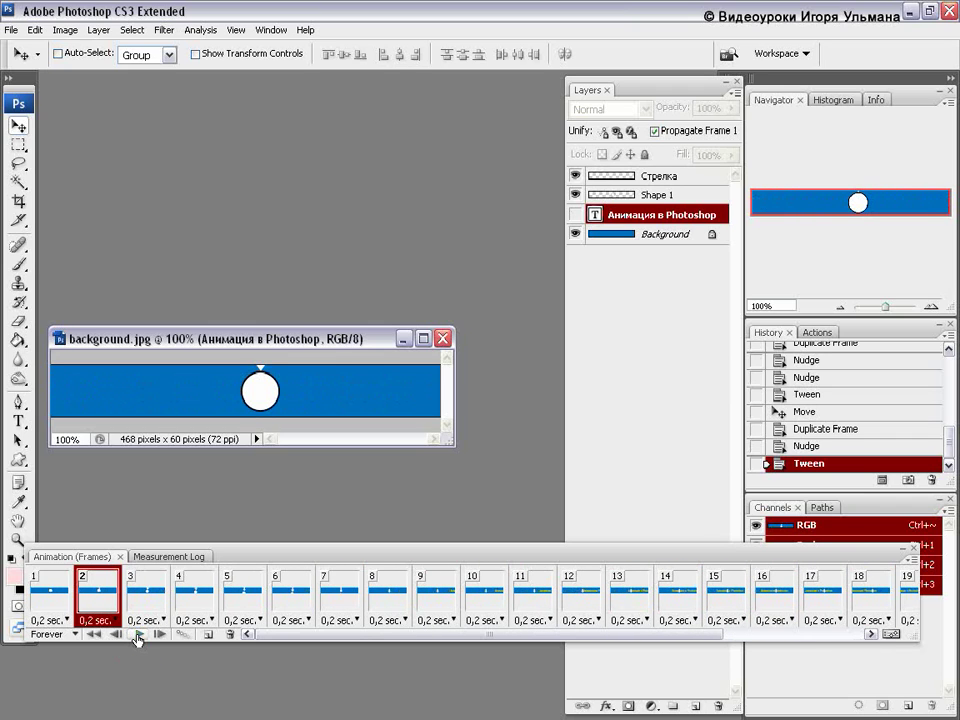
left_click_drag(554, 641, 636, 658)
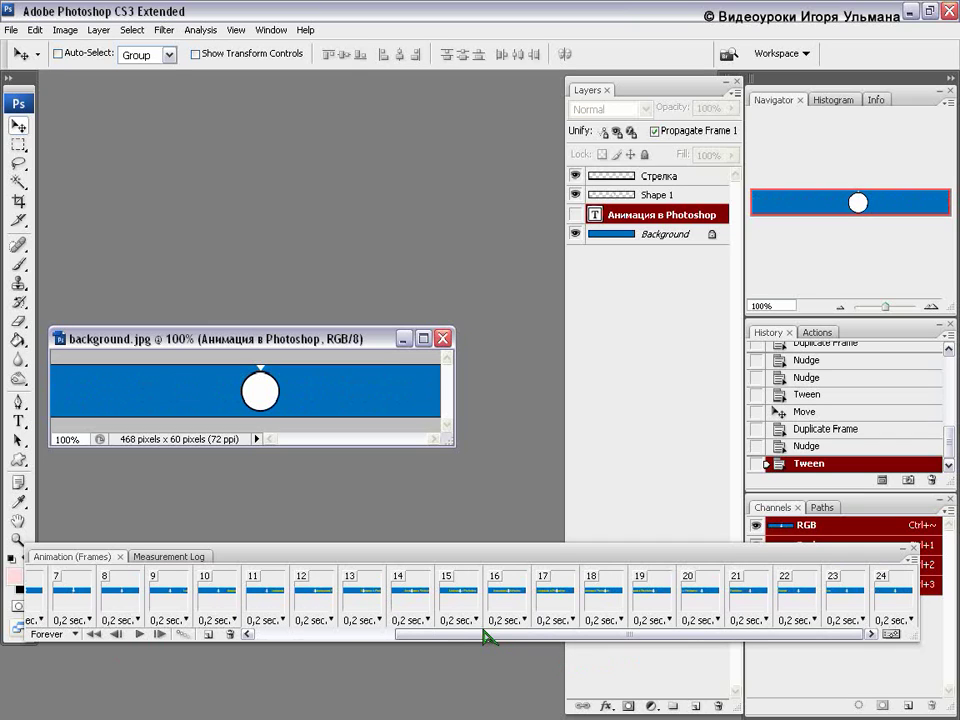
mouse_move(487, 641)
left_mouse_down()
mouse_move(476, 634)
mouse_move(378, 660)
left_mouse_up()
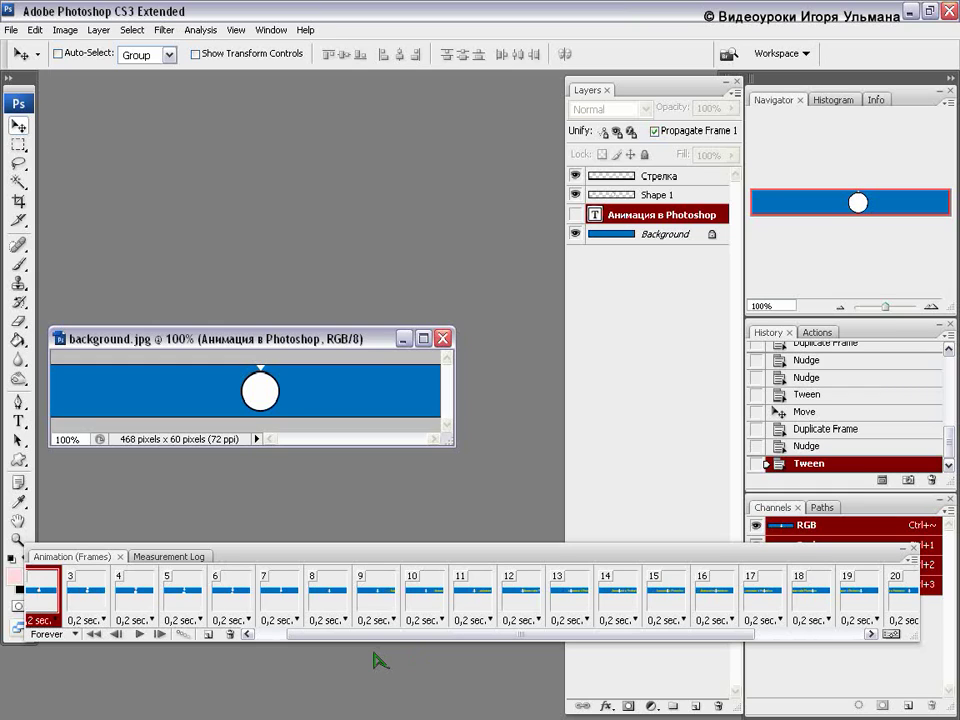
left_click(330, 598)
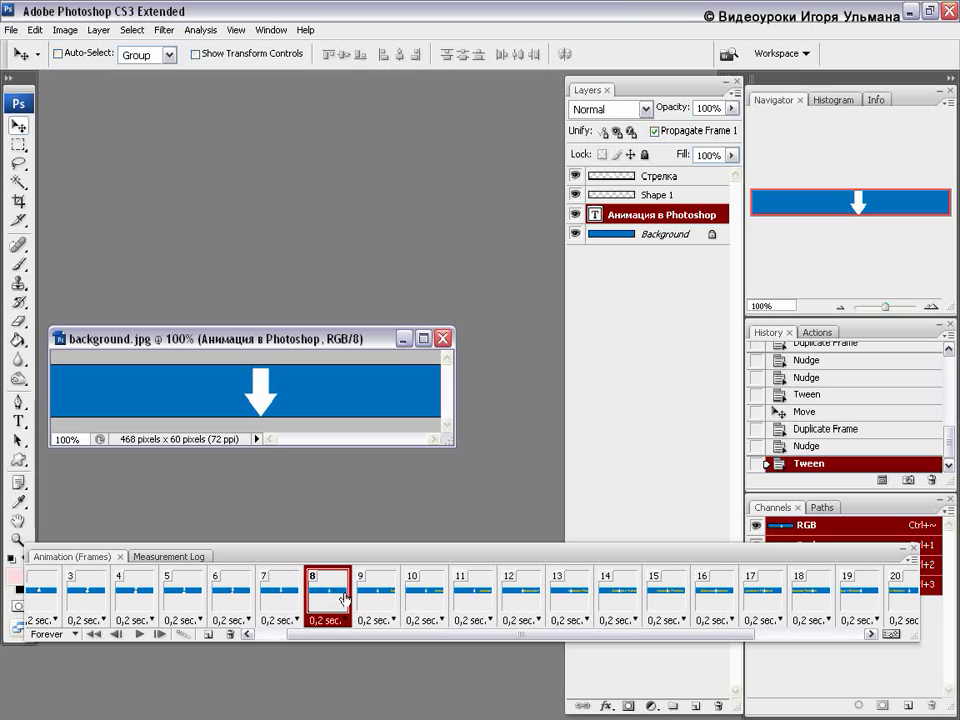
left_click(521, 595)
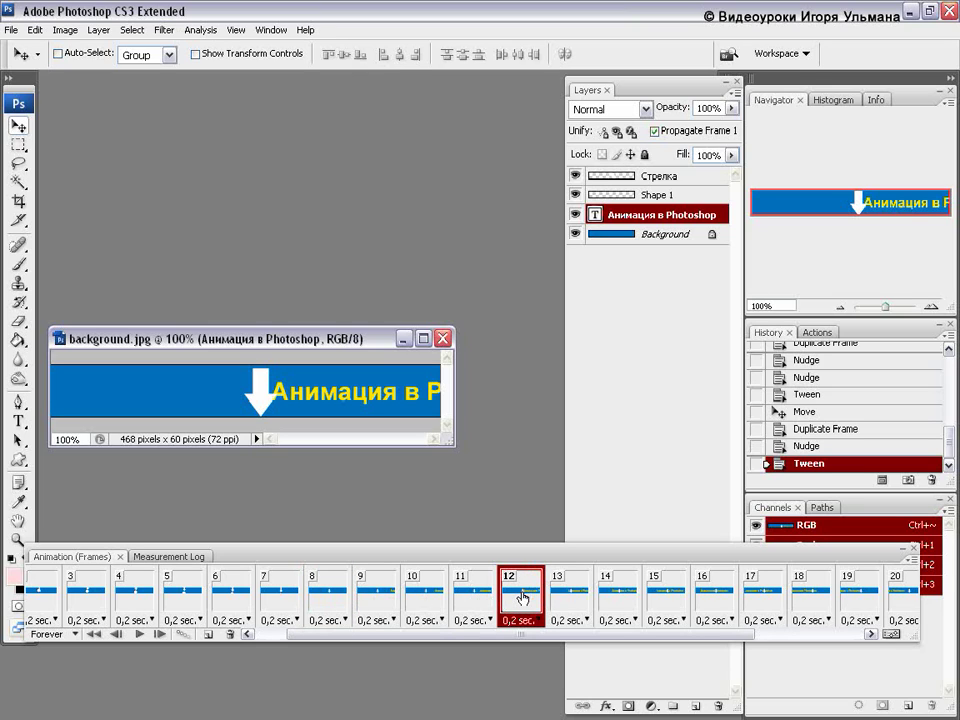
left_click(476, 598)
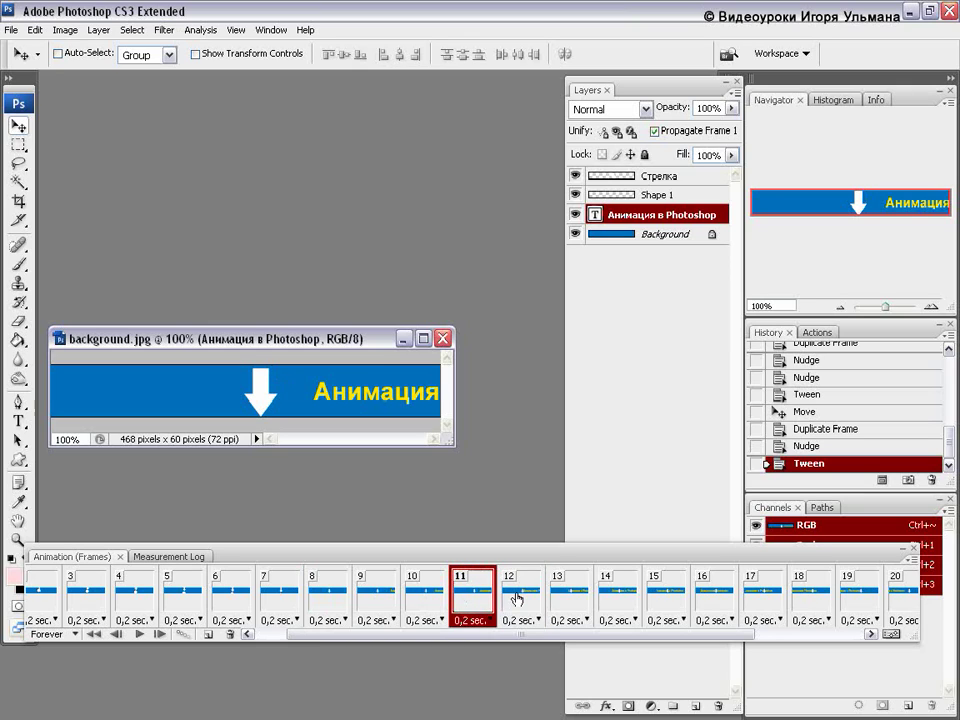
left_click(519, 598)
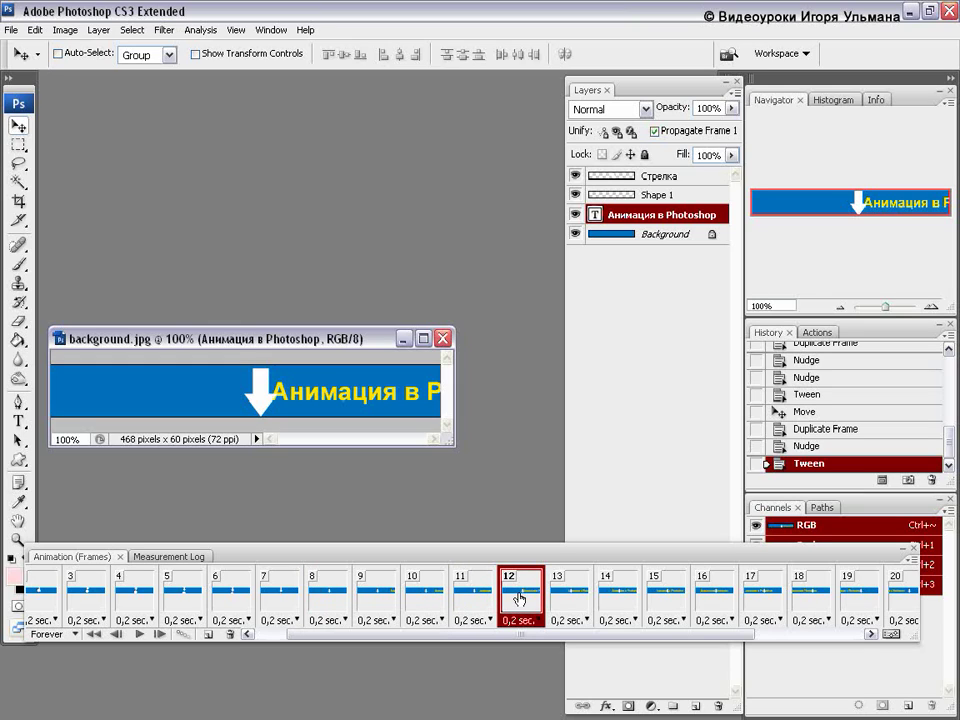
left_click(331, 601, "shift")
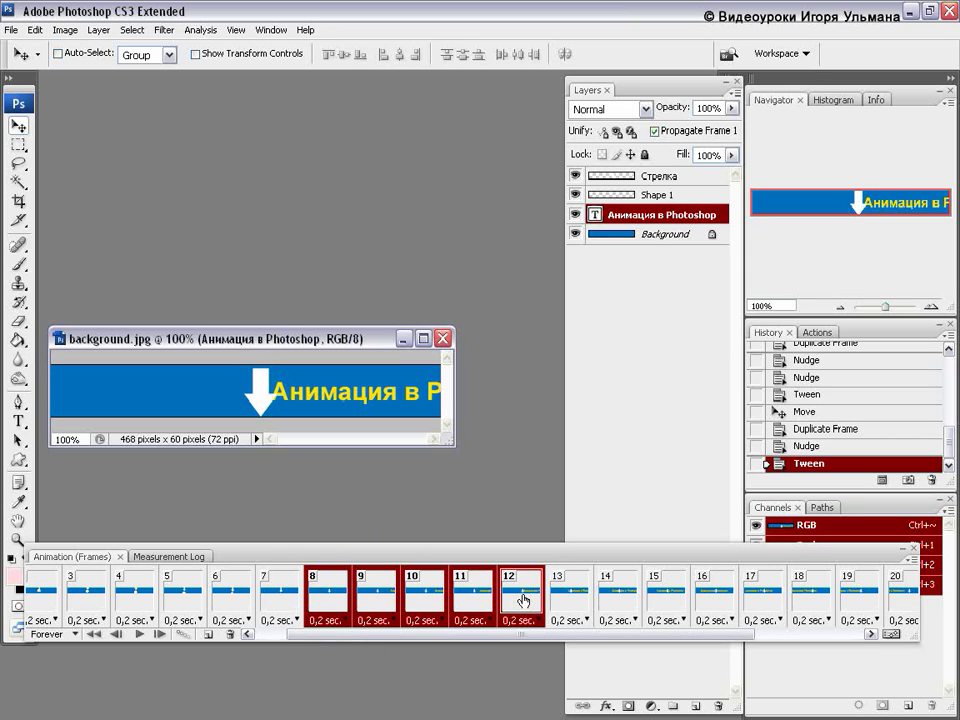
left_click(524, 601)
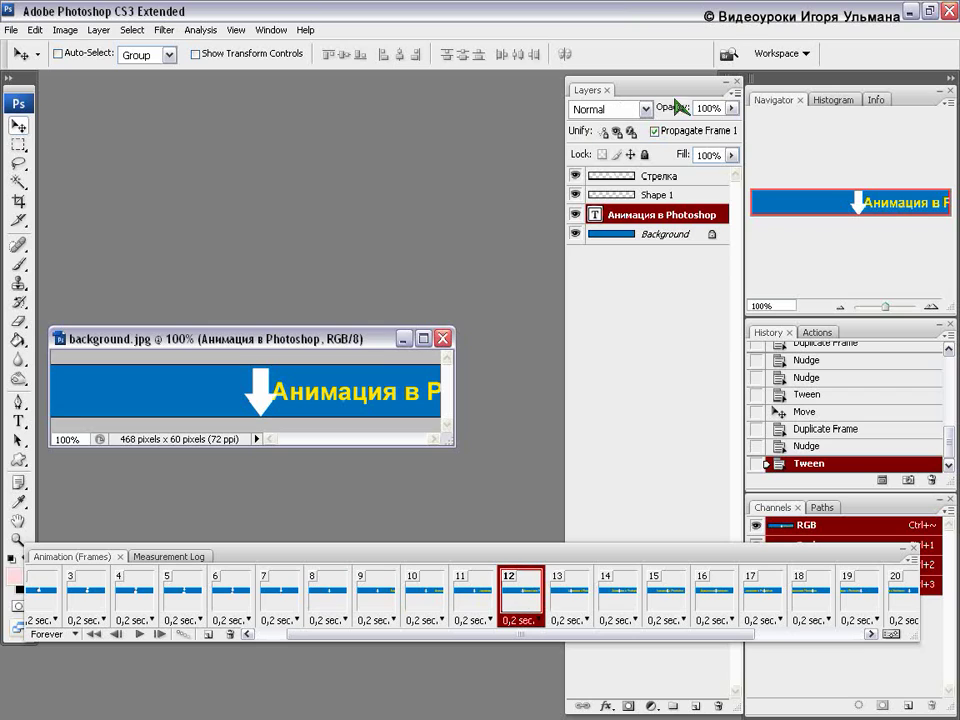
Set the Стрелка arrow layer's opacity to 0% in frame 12
left_click(664, 178)
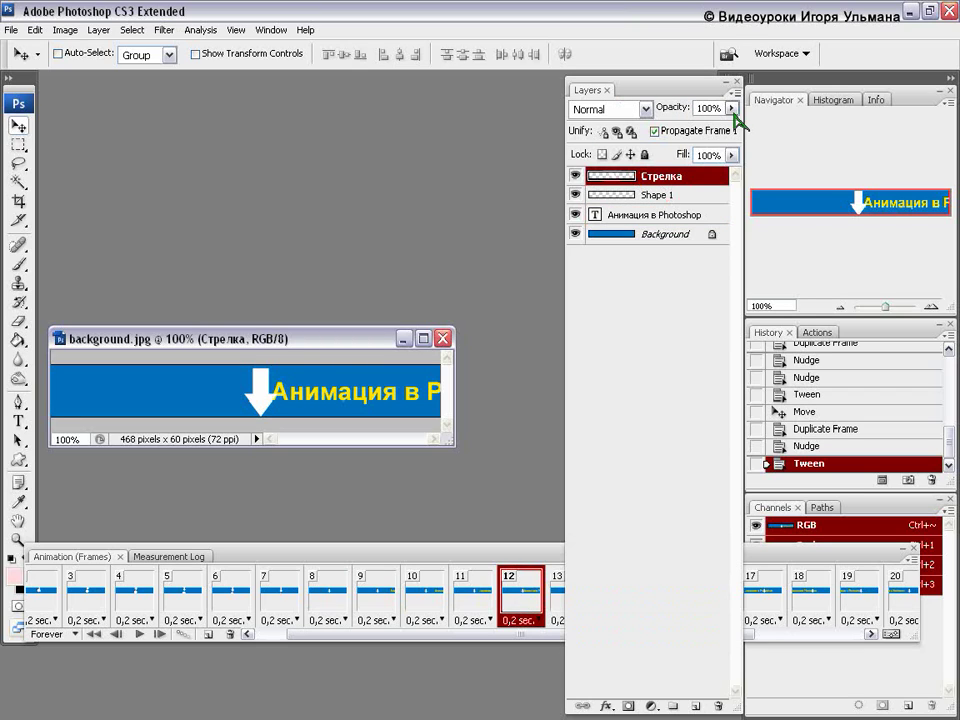
left_click(732, 108)
left_click_drag(736, 124, 645, 128)
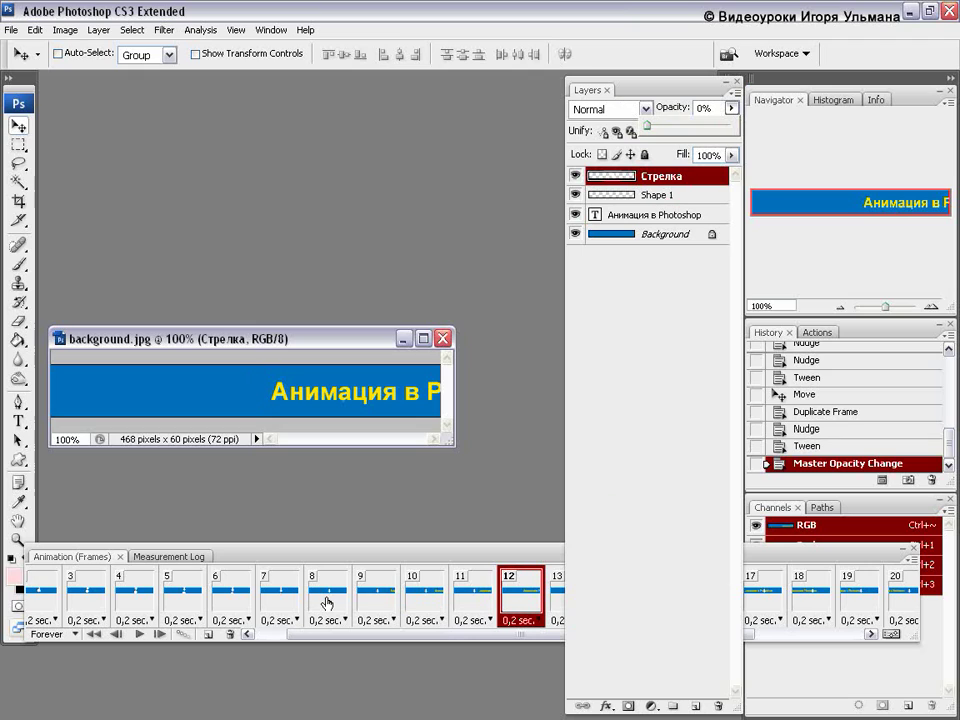
Tween frames 8–12 with Opacity included so the arrow fades out
left_click(326, 603, "shift")
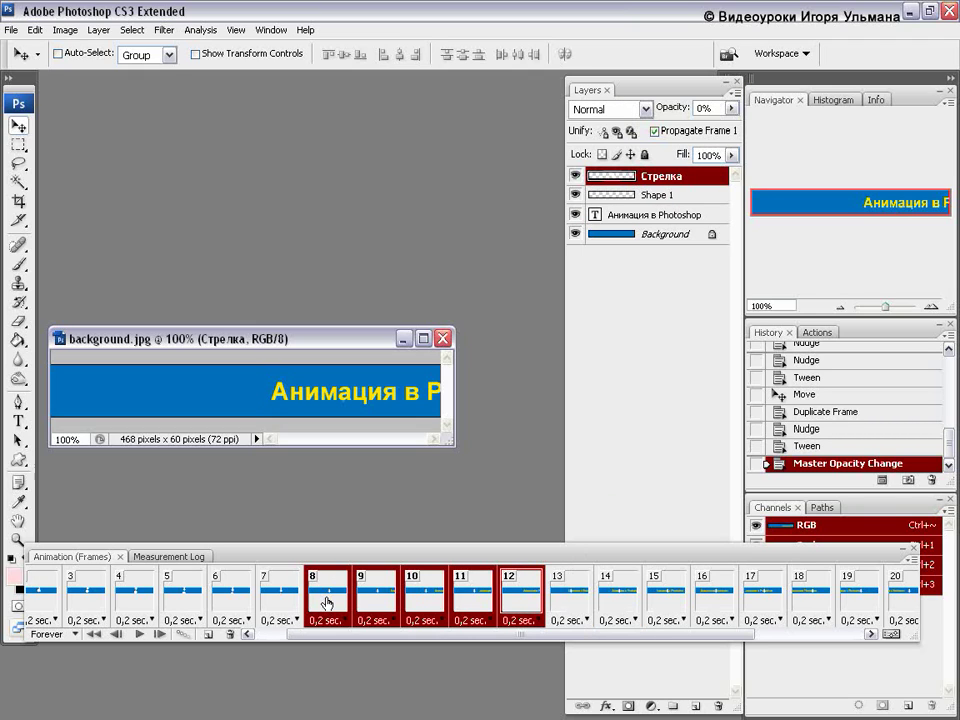
left_click(911, 558)
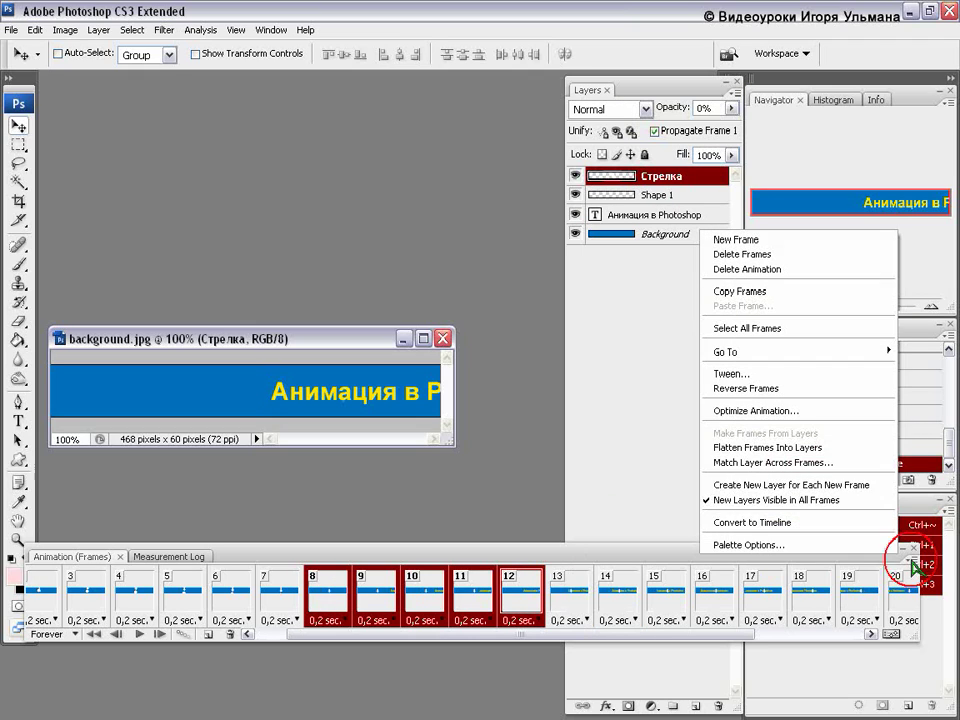
left_click(753, 378)
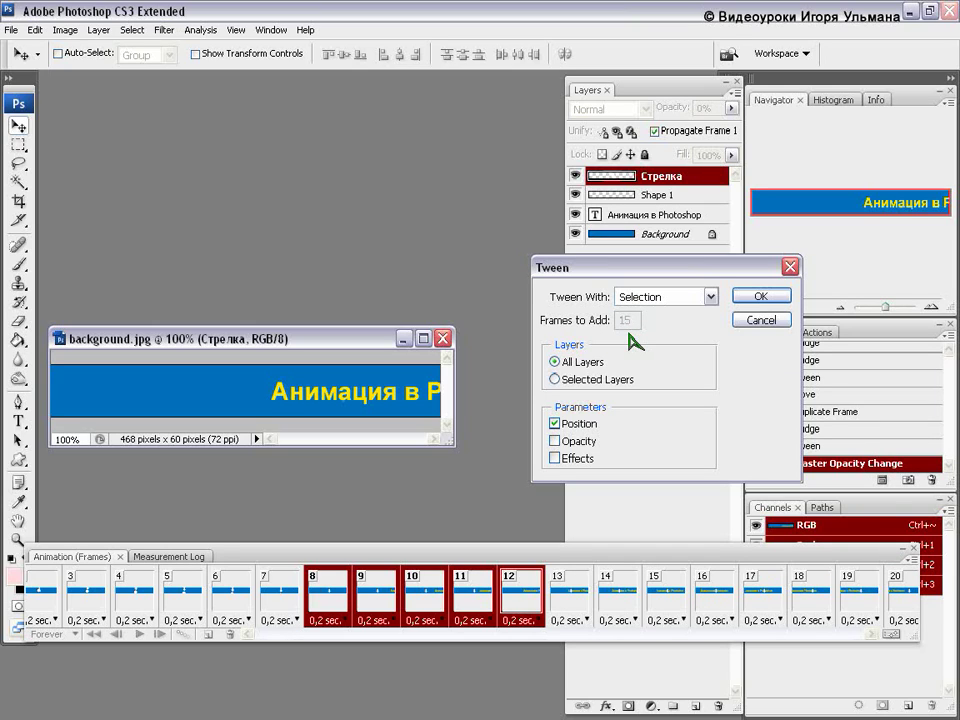
left_click(555, 441)
left_click(760, 298)
Step through frames 8–12 to check the arrow fading from full to invisible
left_click(331, 601)
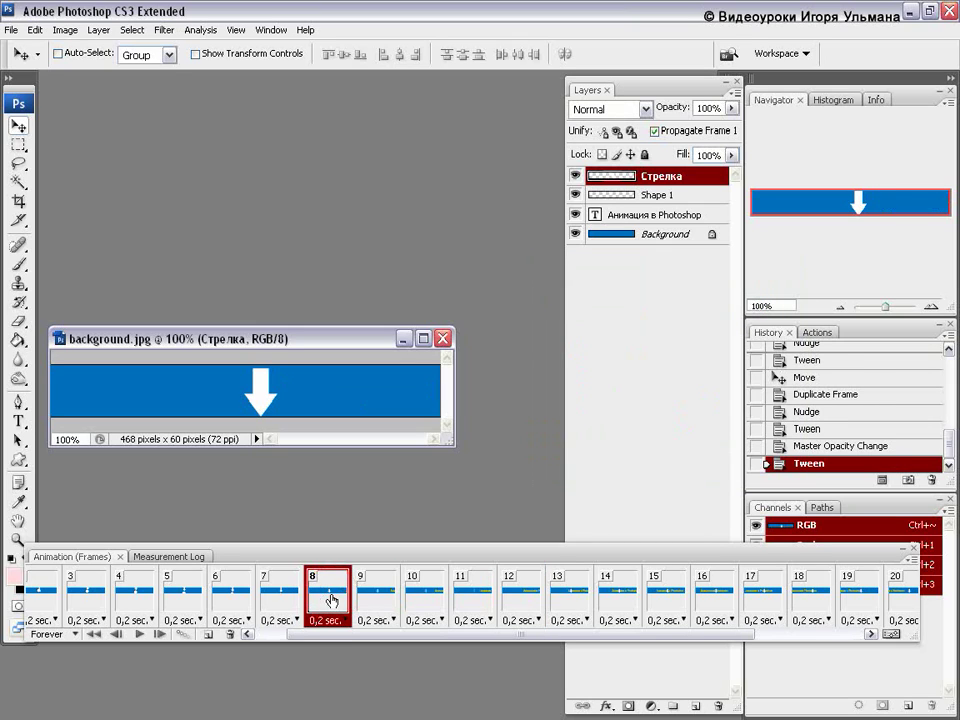
left_click(386, 602)
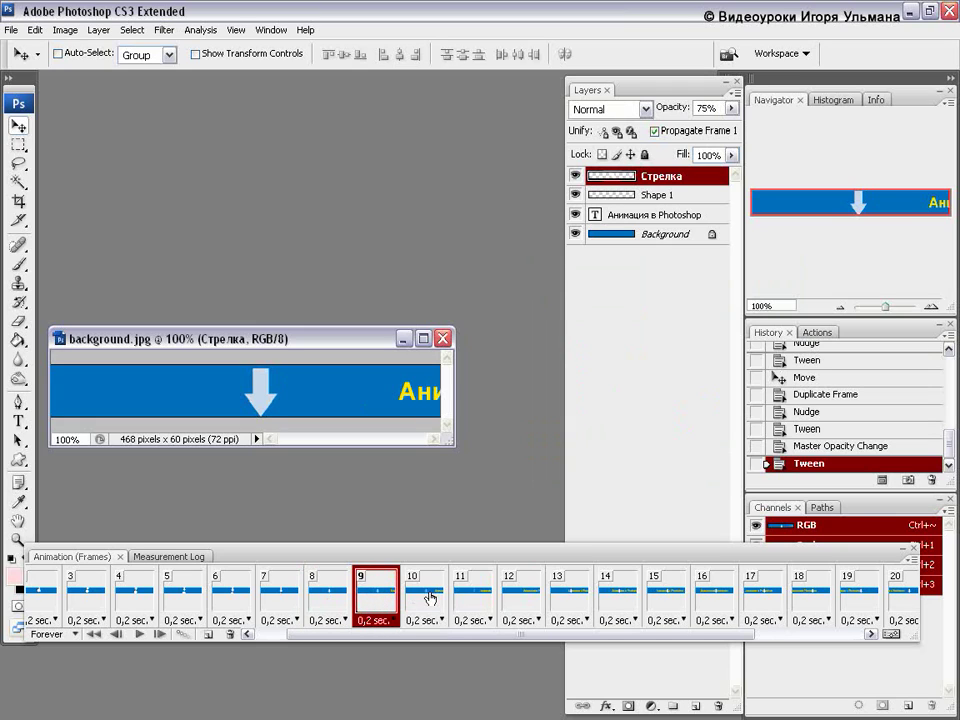
left_click(425, 602)
left_click(471, 600)
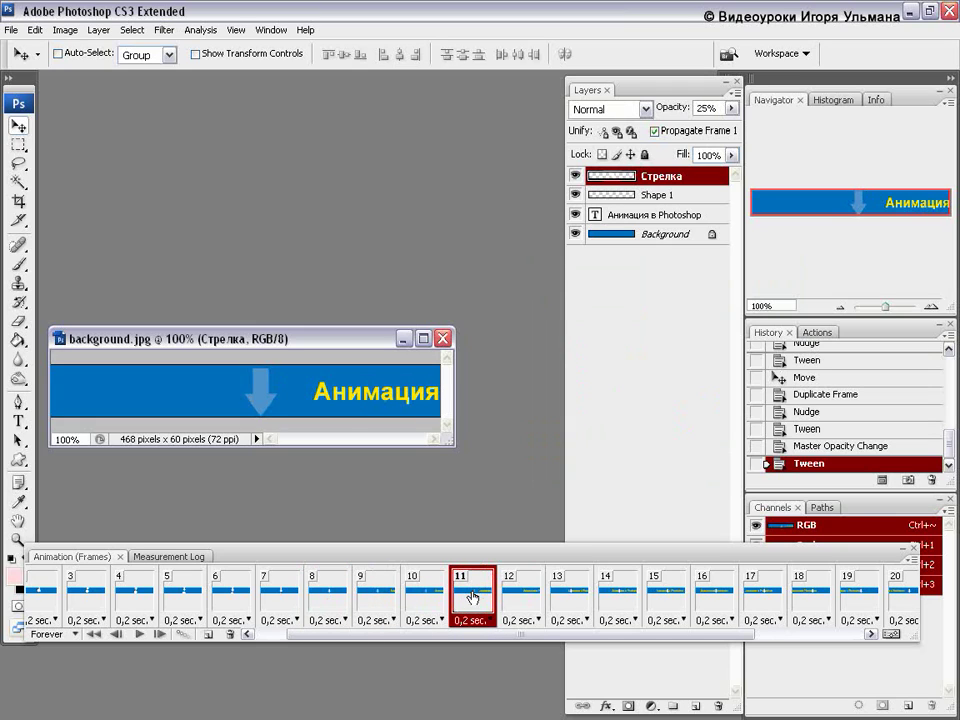
left_click(521, 600)
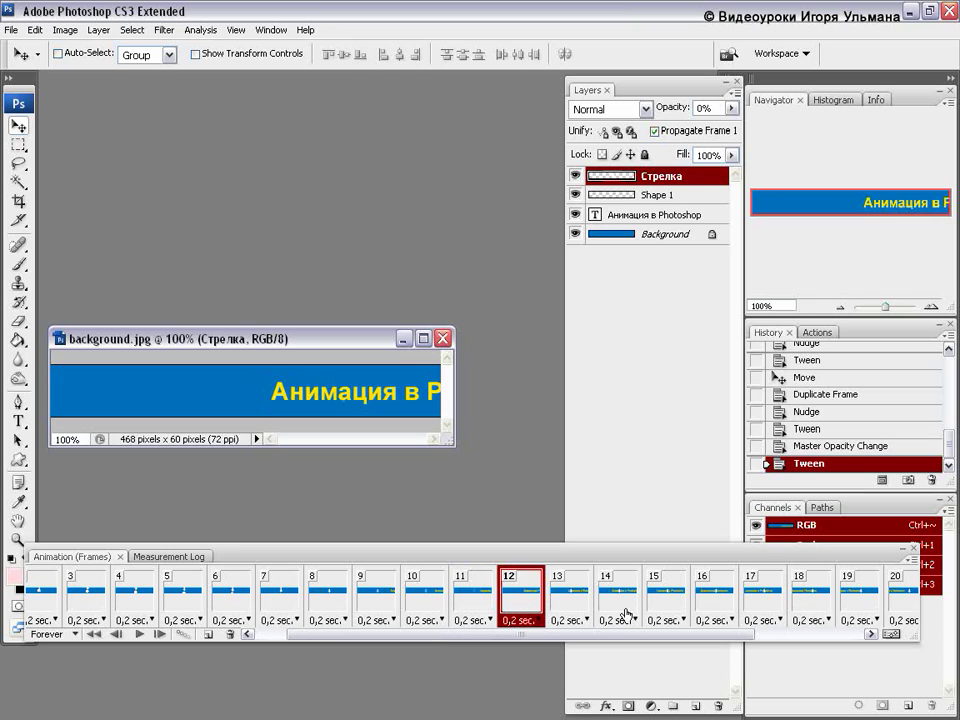
Step through frames 13–16 to confirm the arrow stays hidden after the fade
left_click_drag(709, 636, 767, 636)
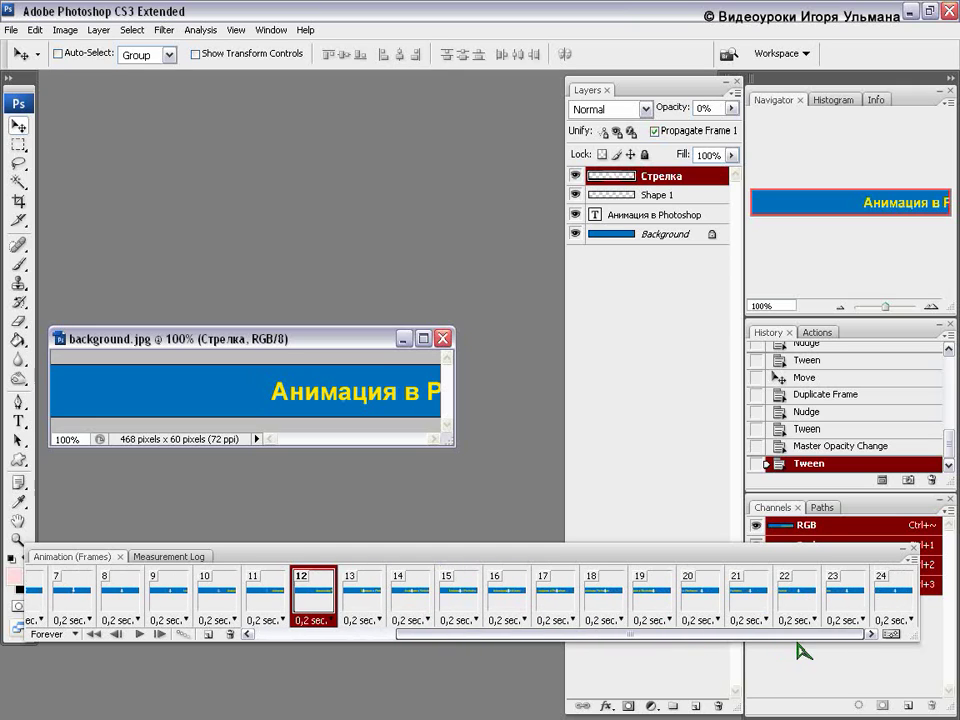
left_click(366, 600)
left_click(418, 601)
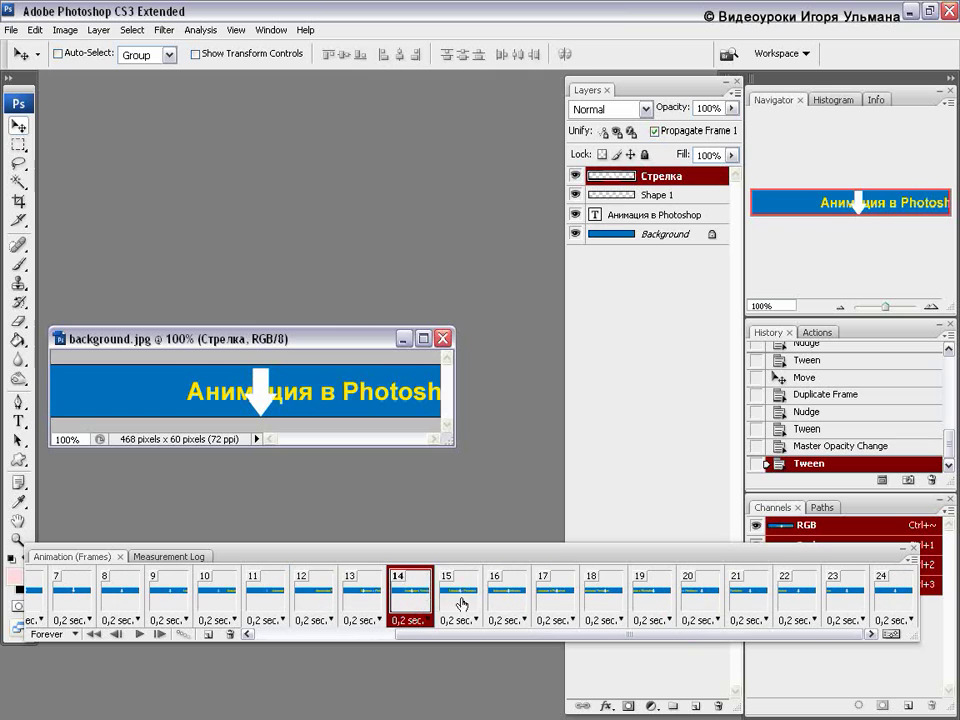
left_click(462, 600)
left_click(519, 605)
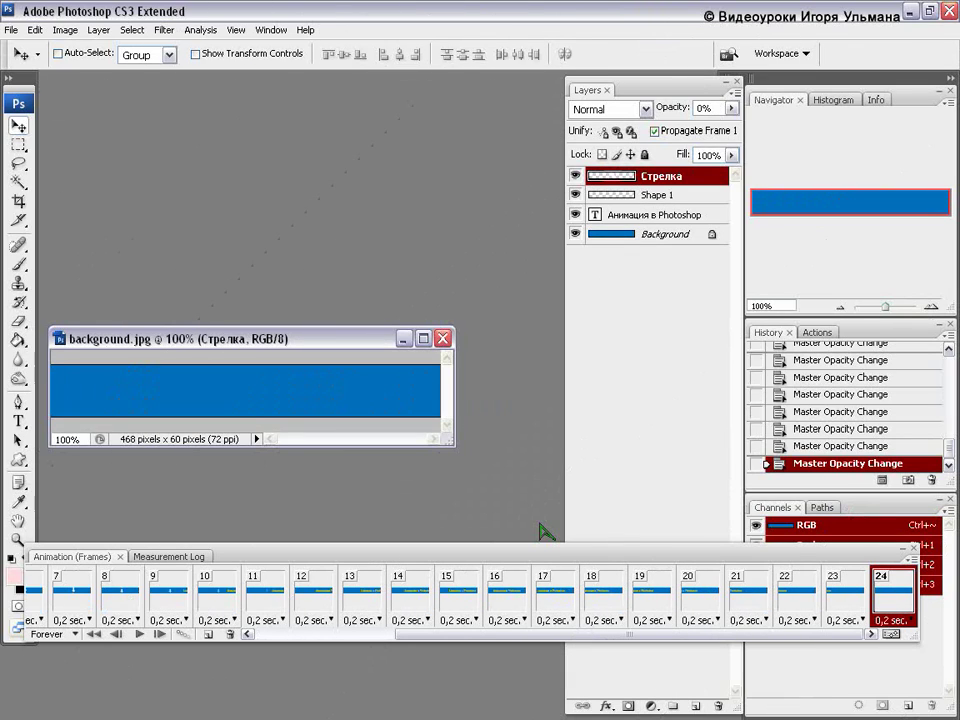
Preview the banner animation, then select frame 16 and open its 0,2 sec. delay list
left_click(139, 637)
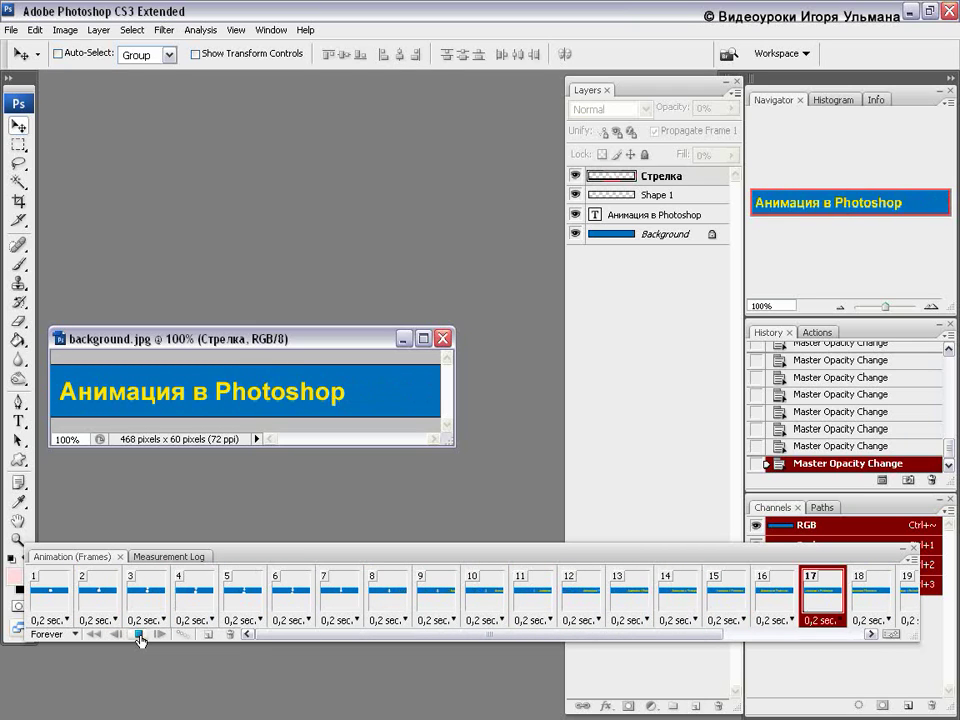
left_click(140, 634)
left_click(507, 603)
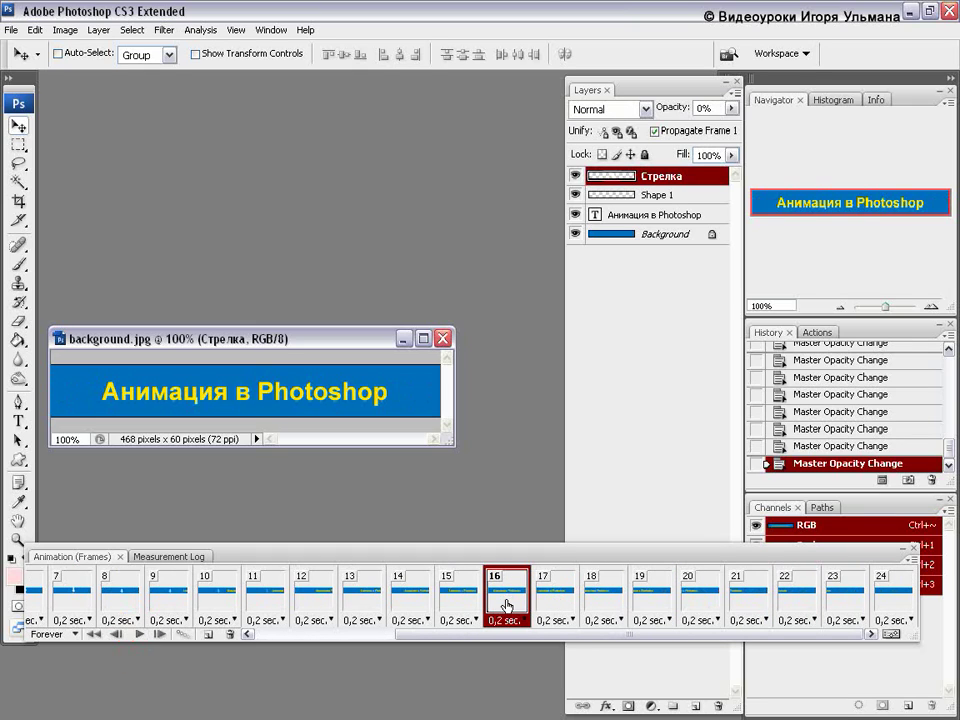
left_click(461, 604)
left_click(505, 604)
left_click(507, 620)
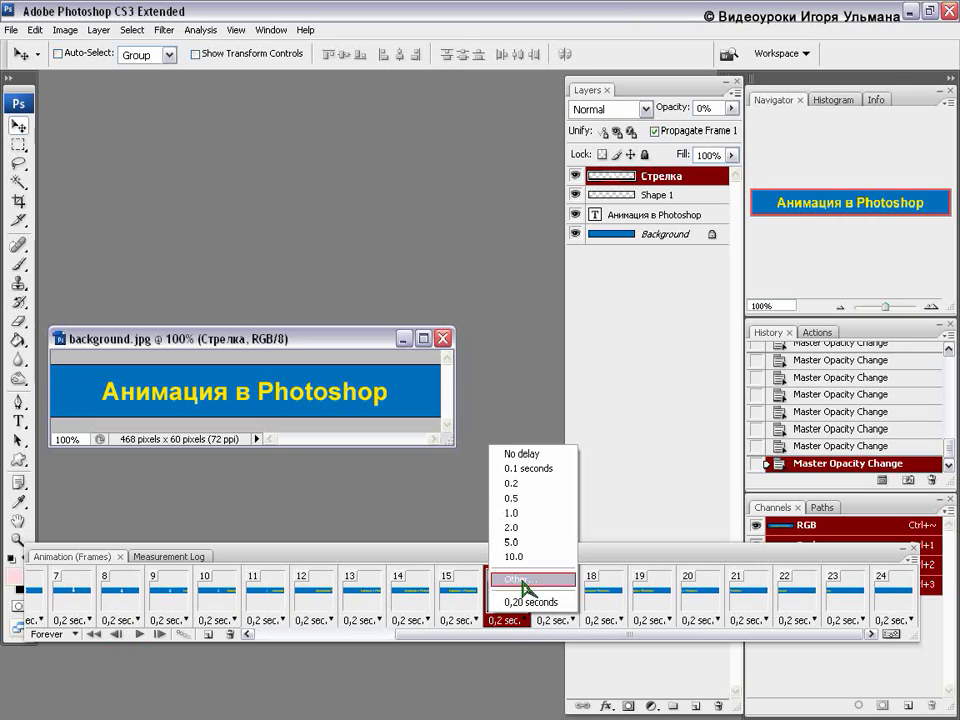
Set frame 16's delay to 2.0 seconds and preview the animation to check the hold
left_click(514, 529)
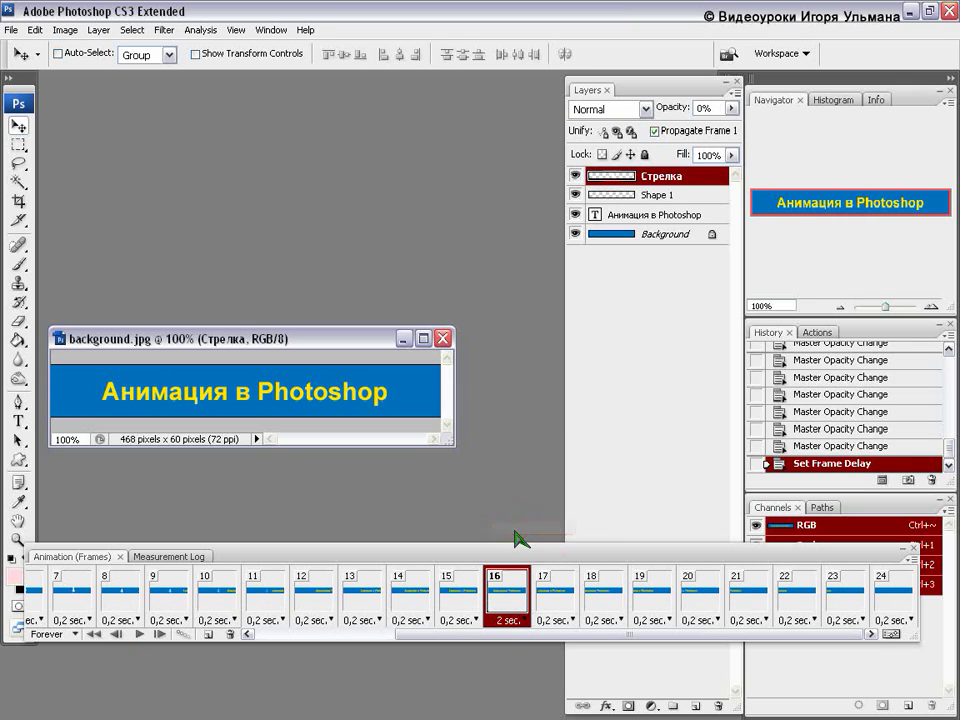
left_click(140, 634)
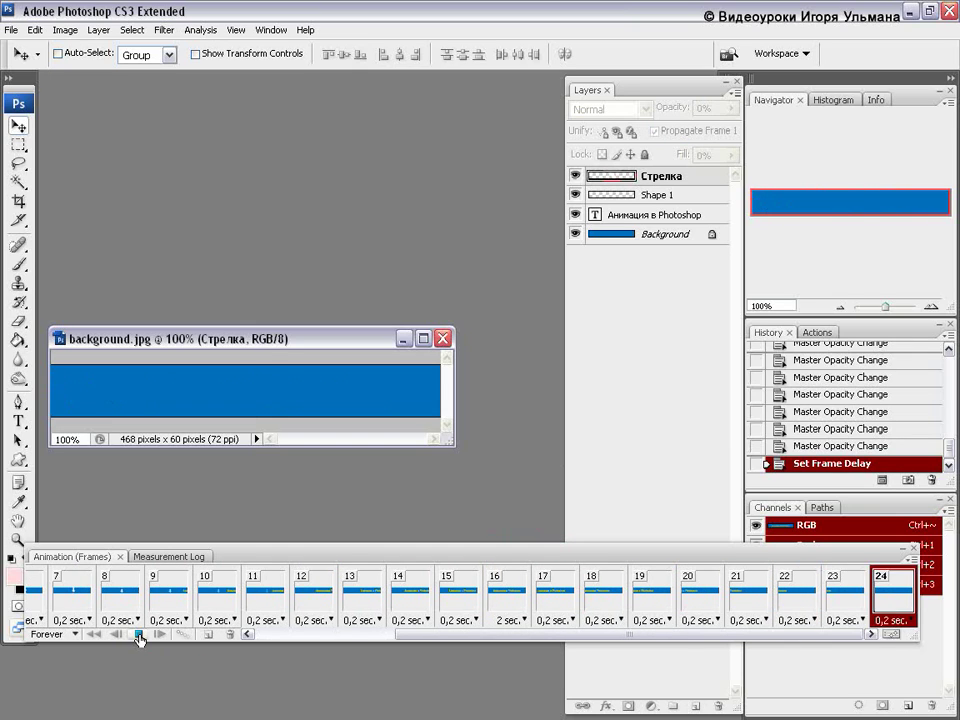
left_click(139, 635)
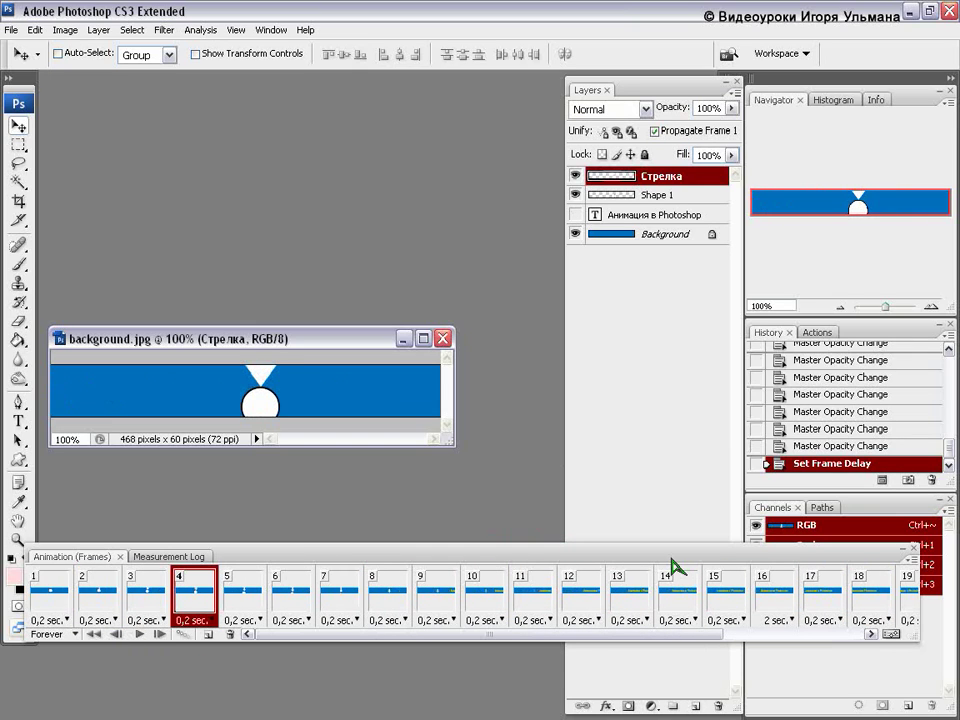
left_click(914, 563)
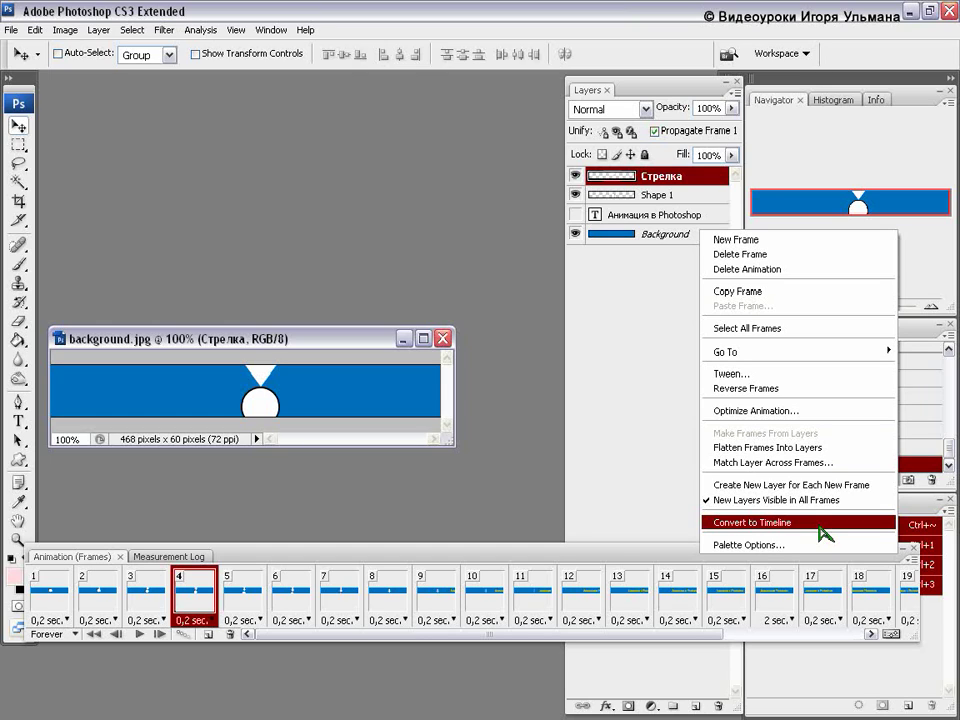
left_click(622, 553)
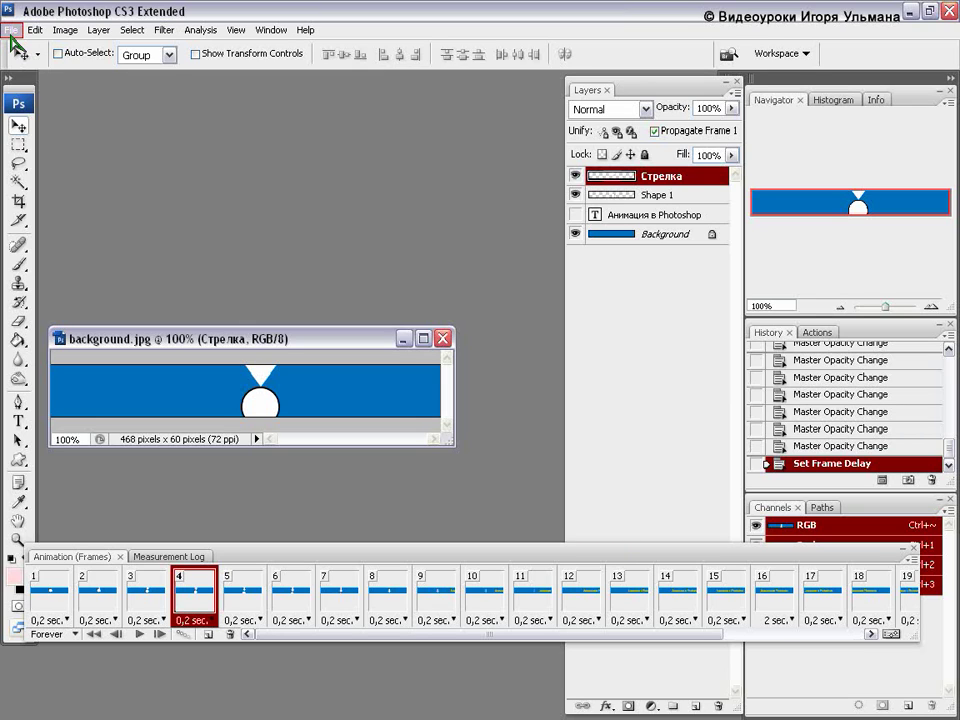
Open Save for Web & Devices from the File menu
left_click(13, 30)
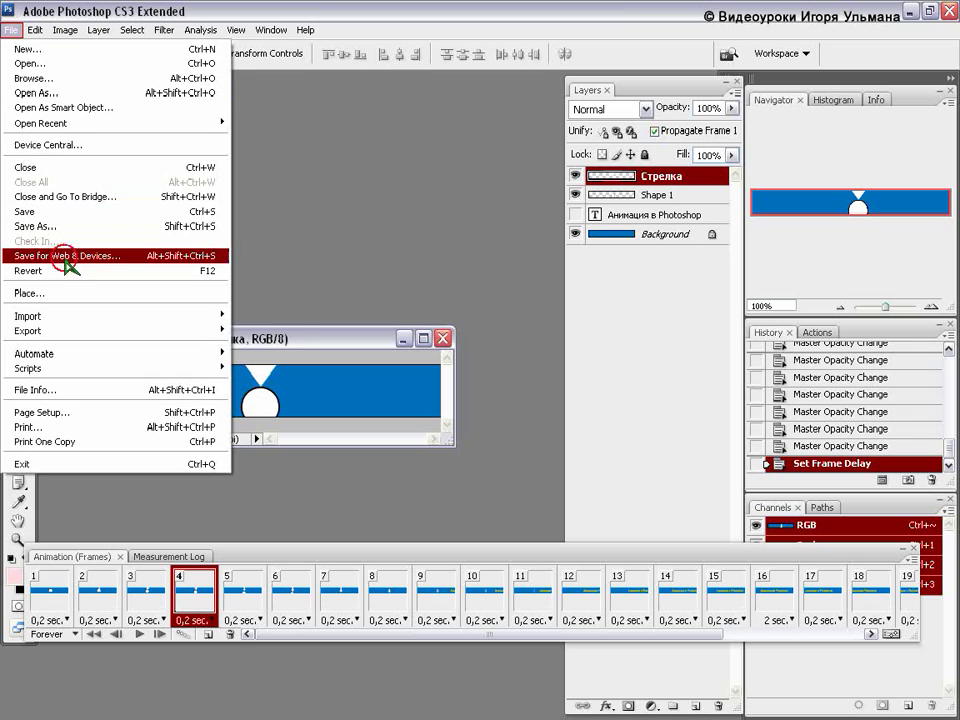
left_click(65, 259)
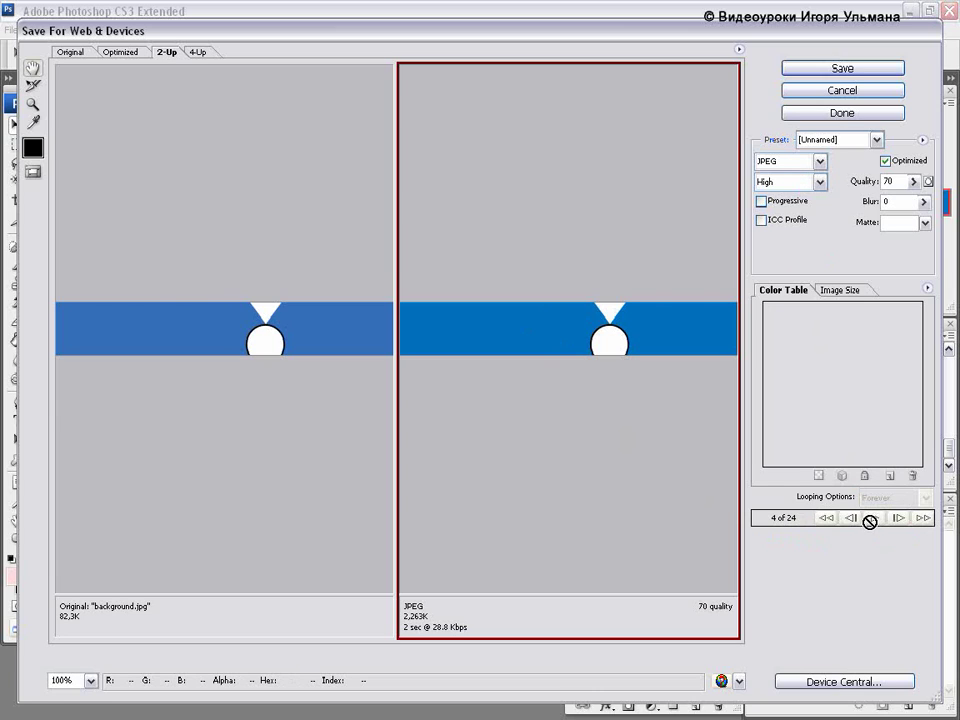
Switch the export format from JPEG to GIF and preview the animation, stopping on frame 16
left_click(820, 161)
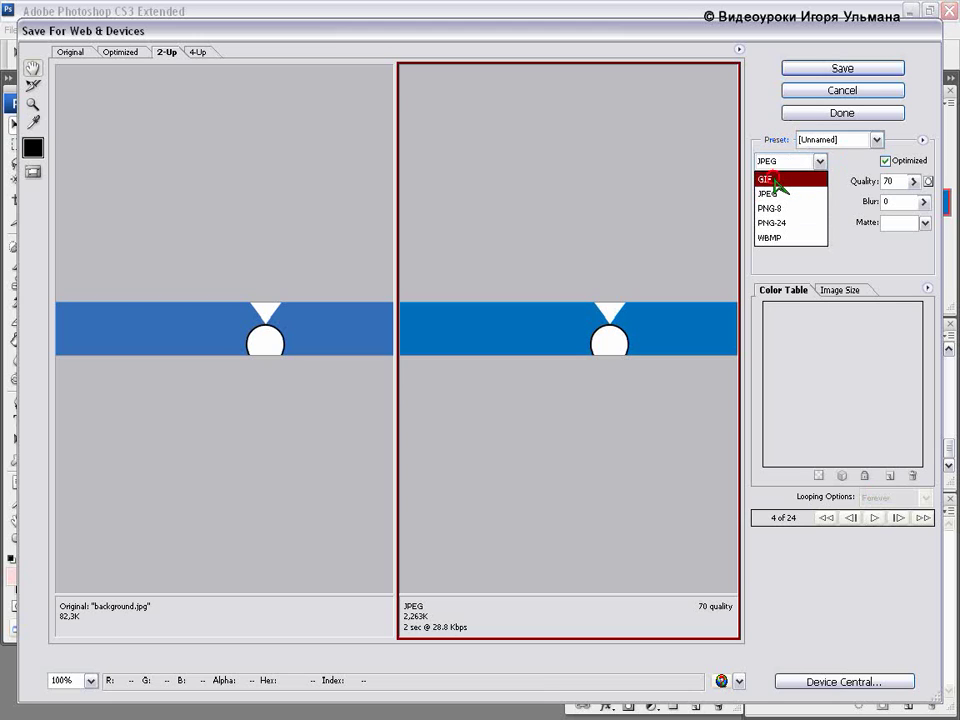
left_click(776, 181)
left_click(874, 518)
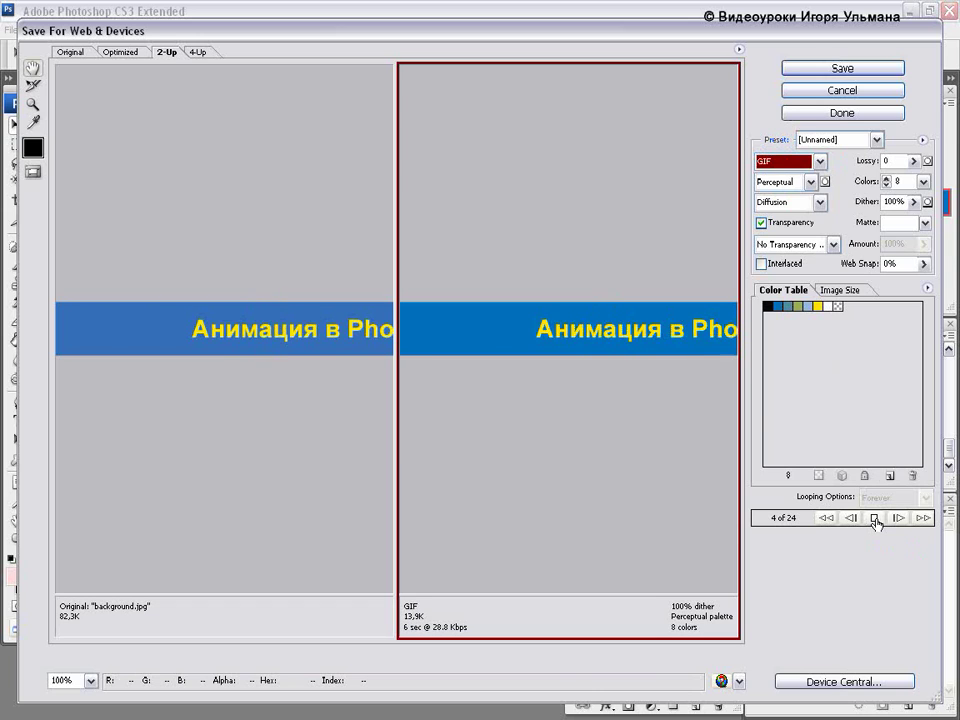
left_click(874, 518)
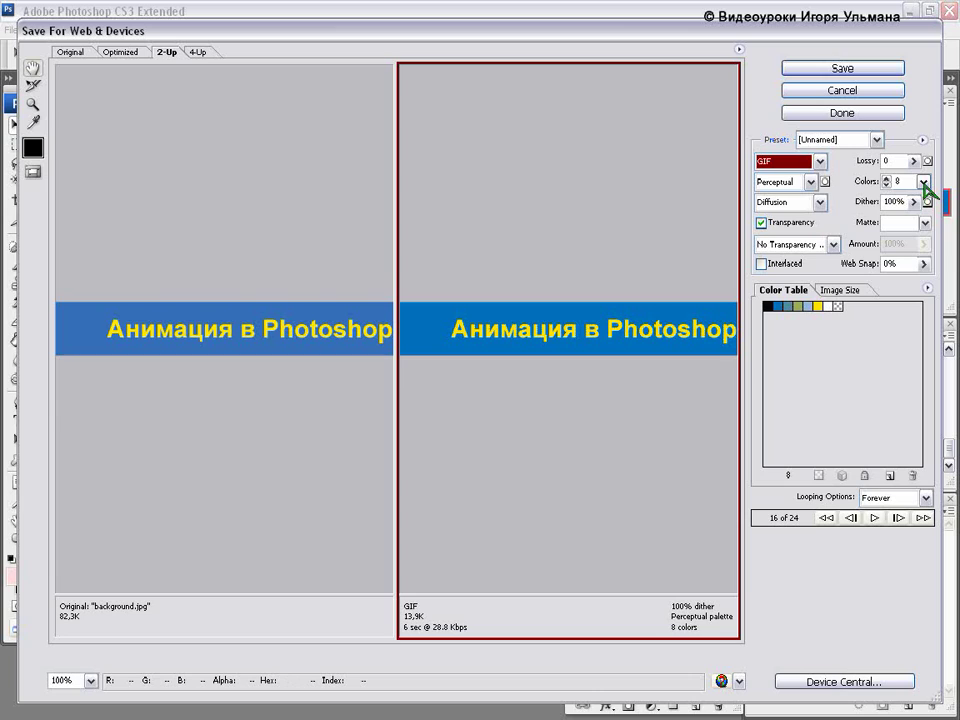
Set the GIF palette to 64 colours and play then stop the optimized preview
left_click(924, 181)
left_click(915, 257)
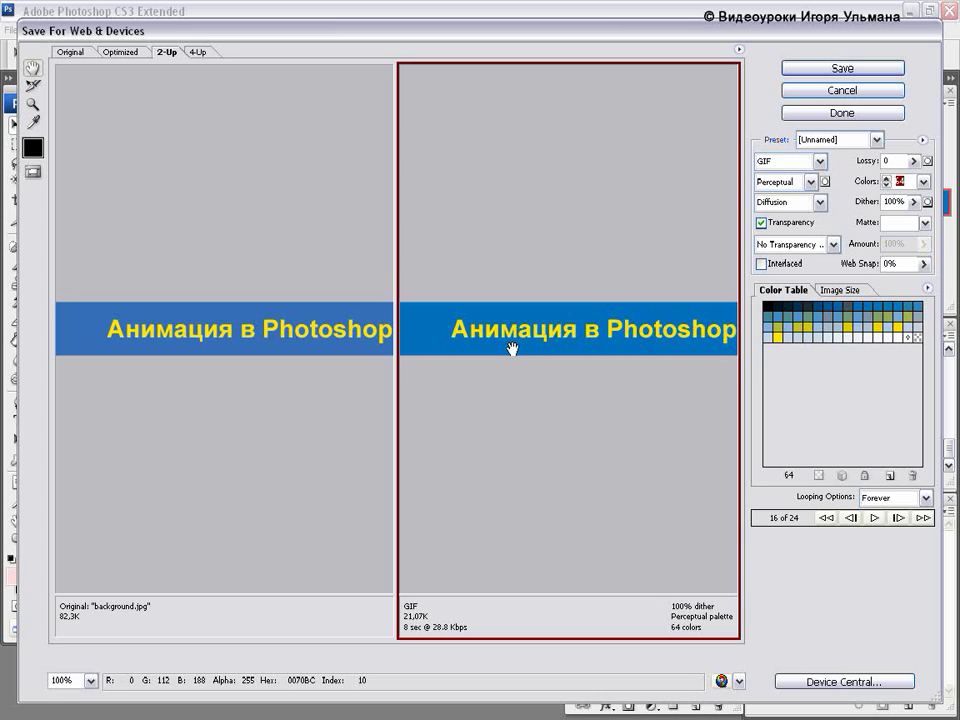
left_click(873, 518)
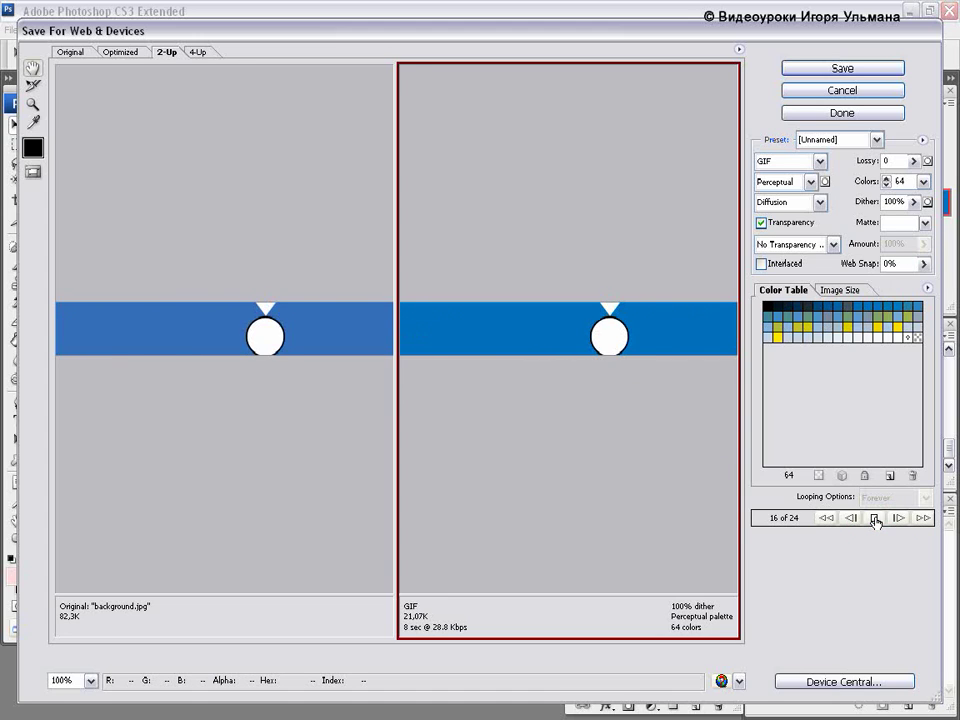
left_click(875, 518)
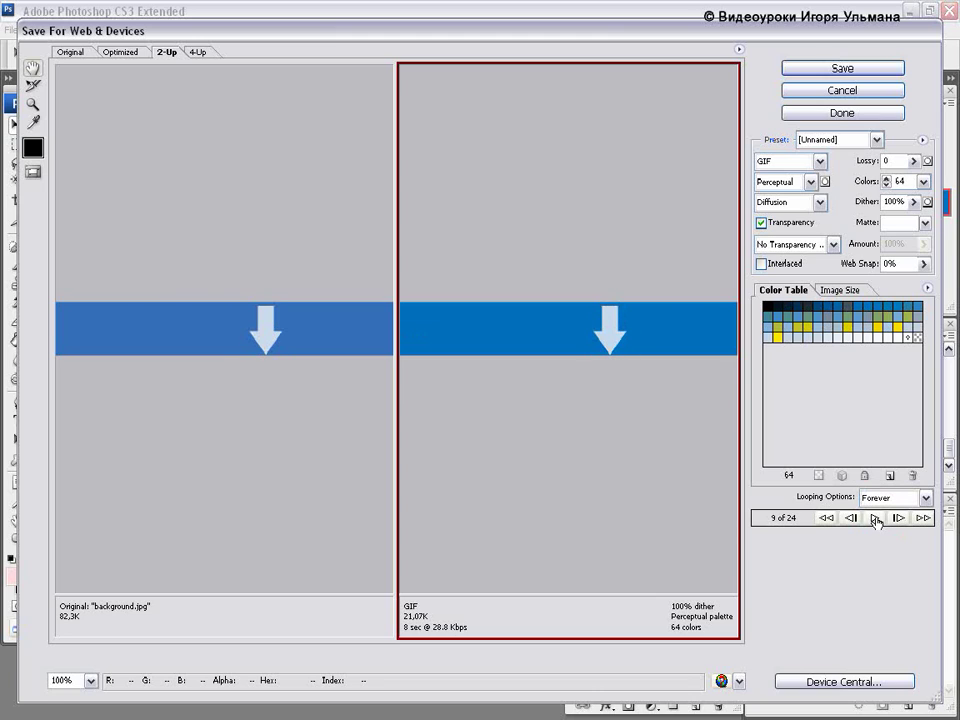
Try a 4-colour palette, restore 64 colours, and open the optimize settings menu
left_click(922, 181)
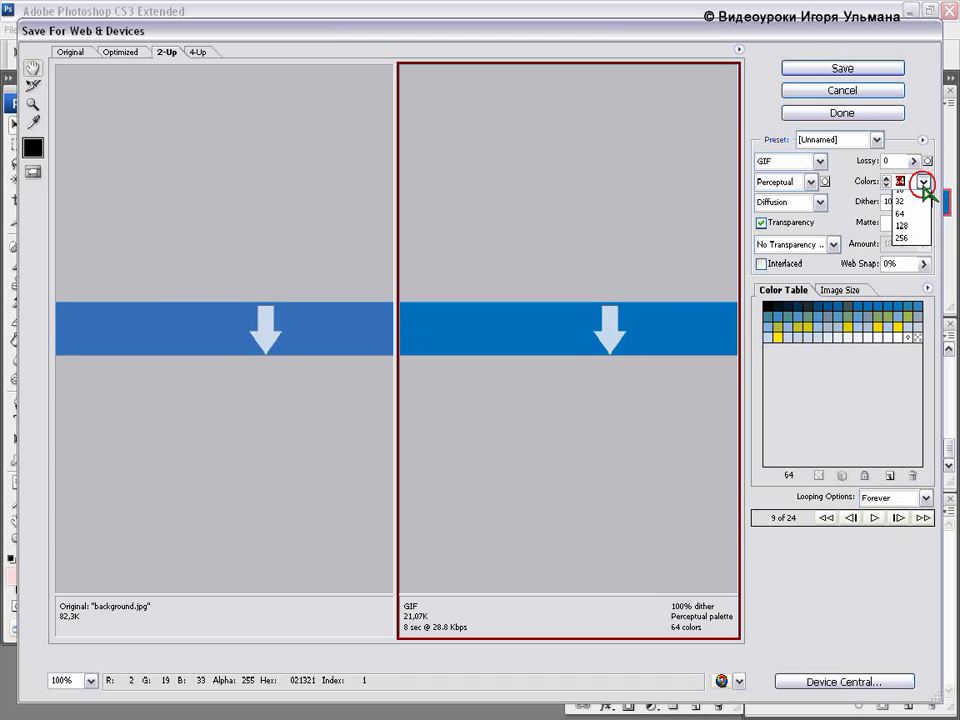
left_click(904, 209)
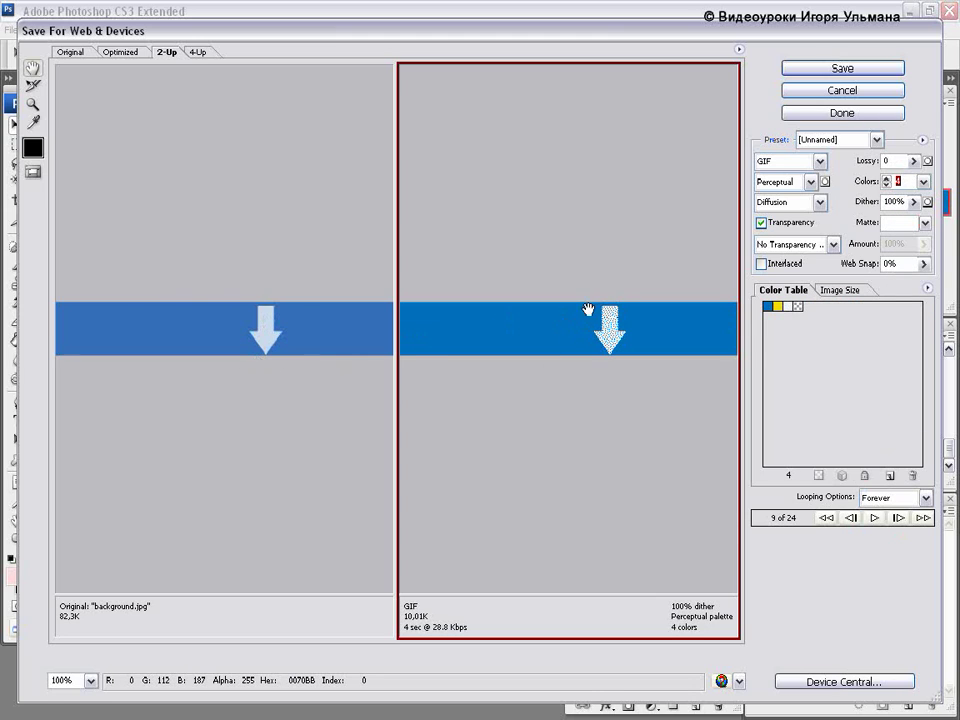
left_click(820, 203)
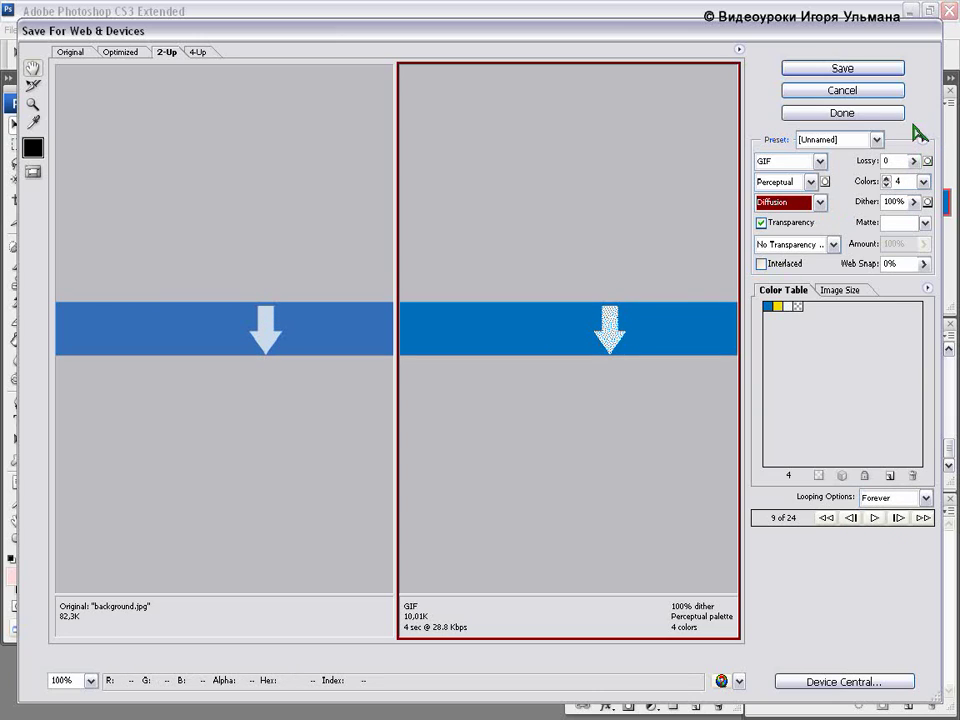
left_click(924, 182)
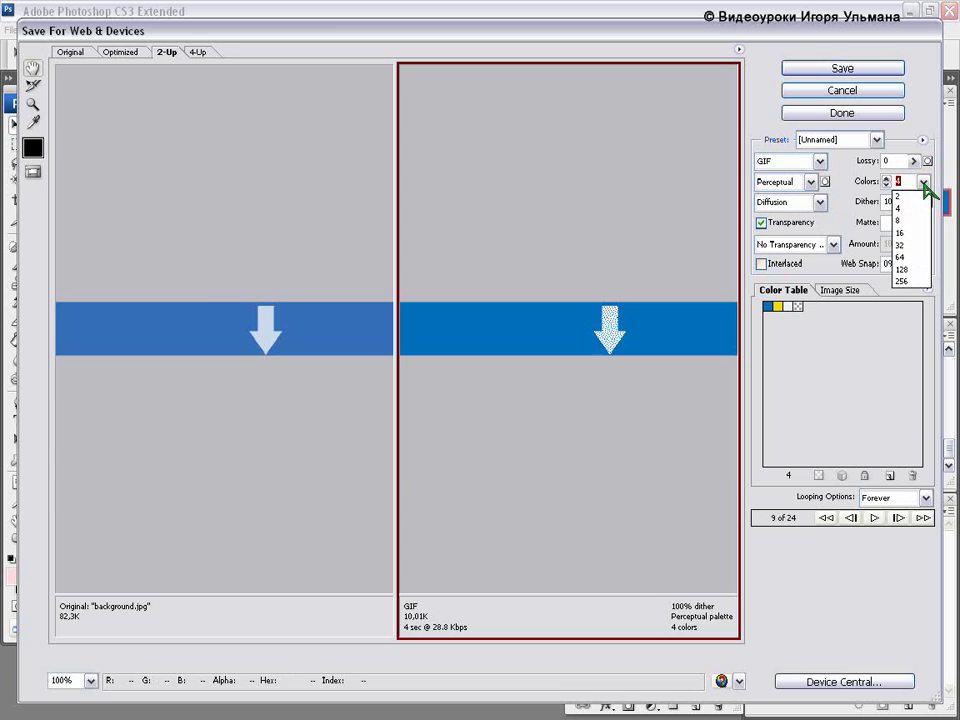
left_click(914, 257)
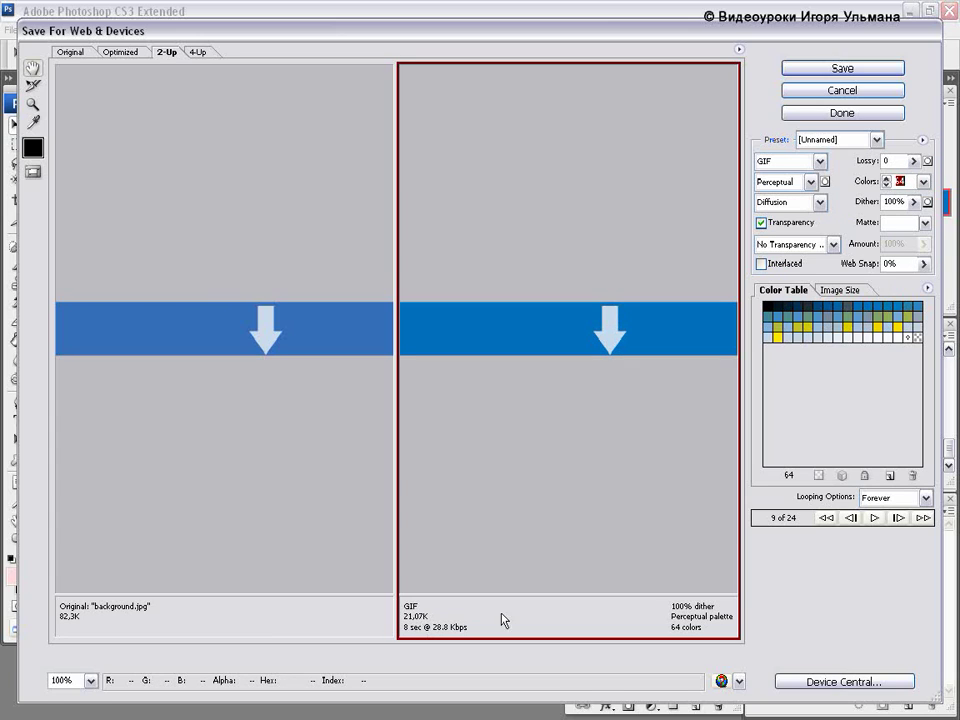
left_click(923, 141)
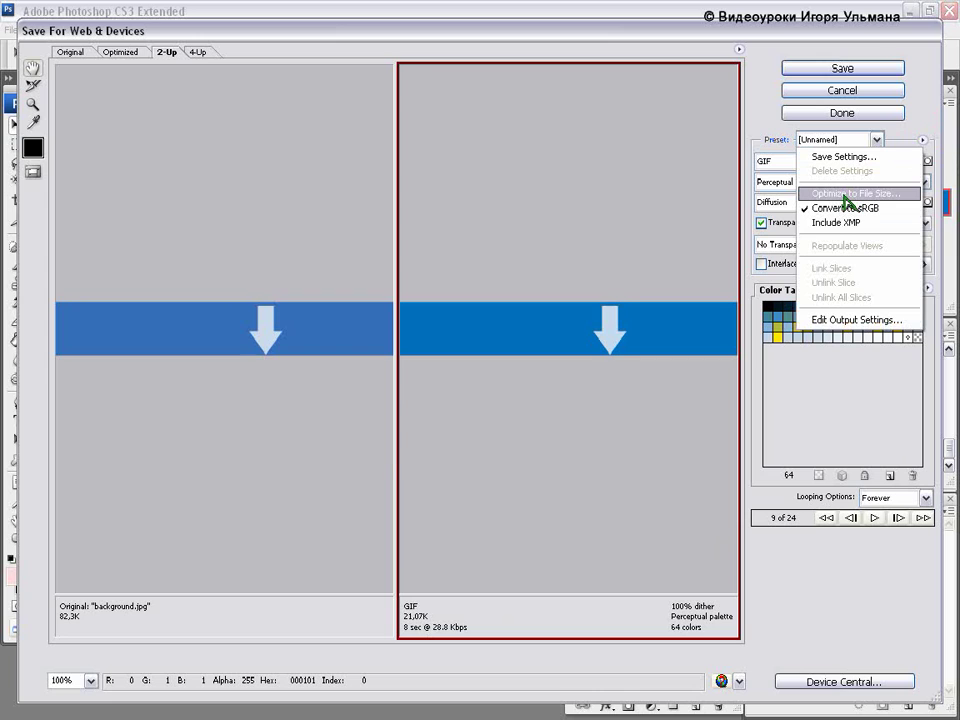
Optimize the GIF to a 15K desired file size, yielding 9 colours at 14,16K
left_click(846, 194)
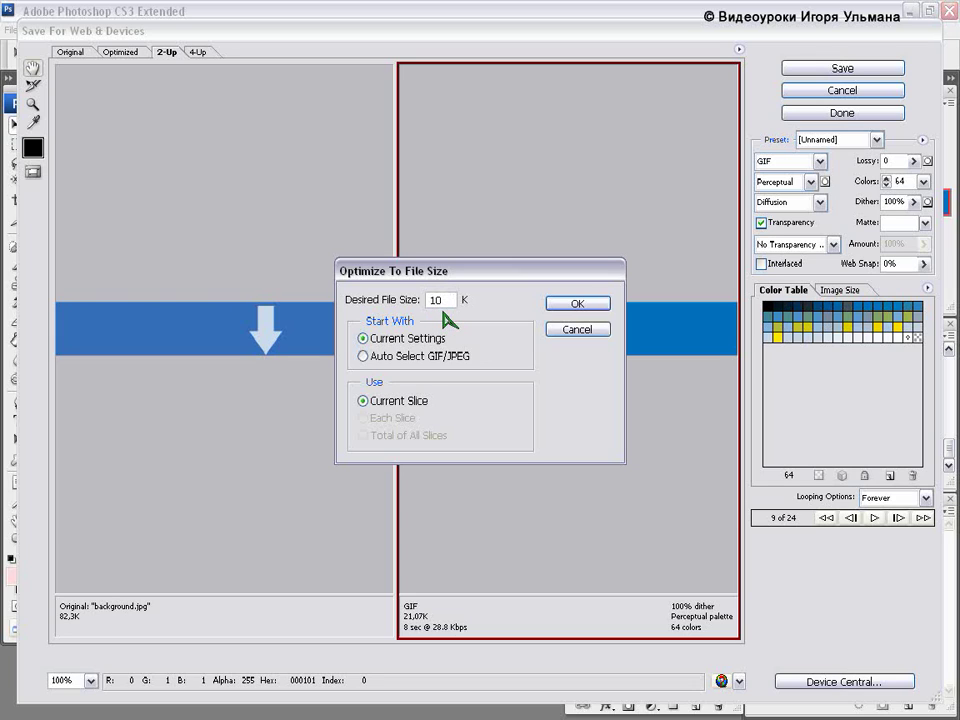
double_click(438, 300)
type("15")
left_click(577, 304)
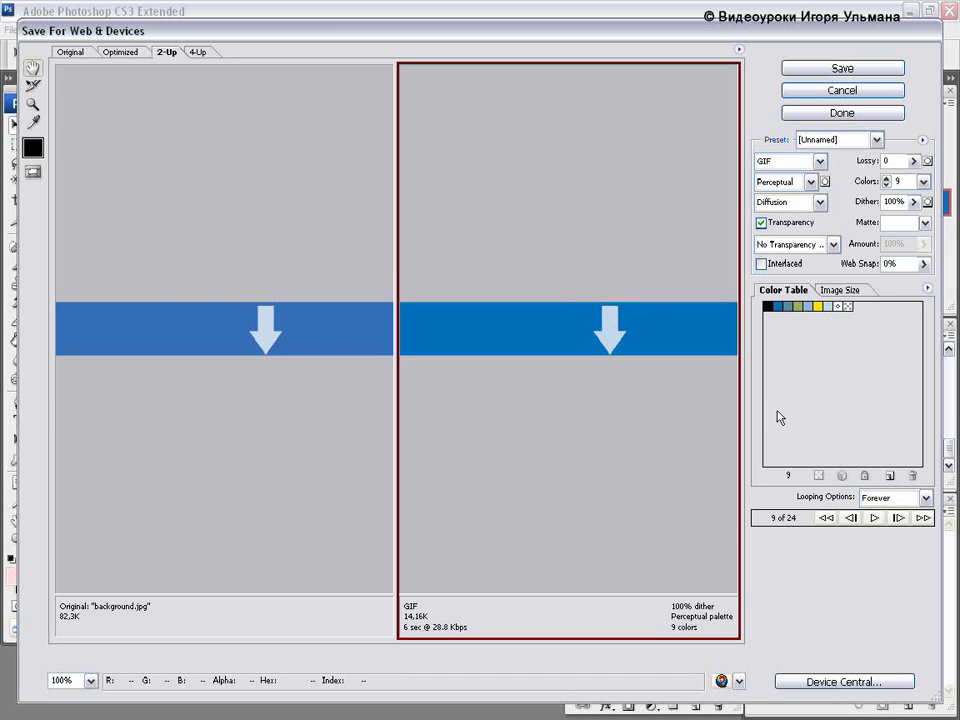
left_click(923, 182)
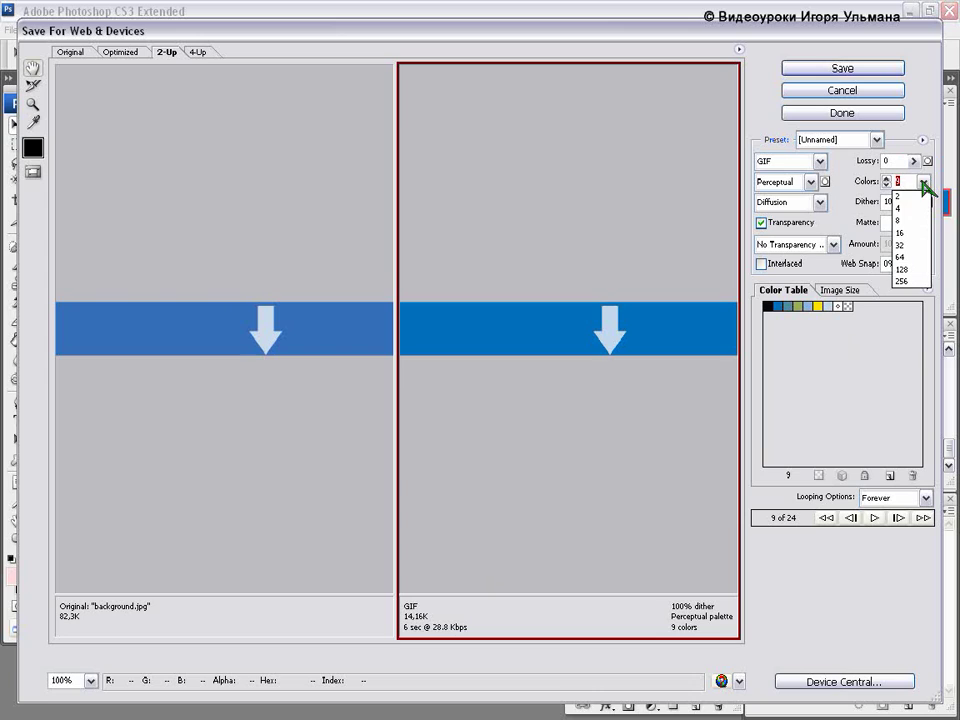
left_click(923, 182)
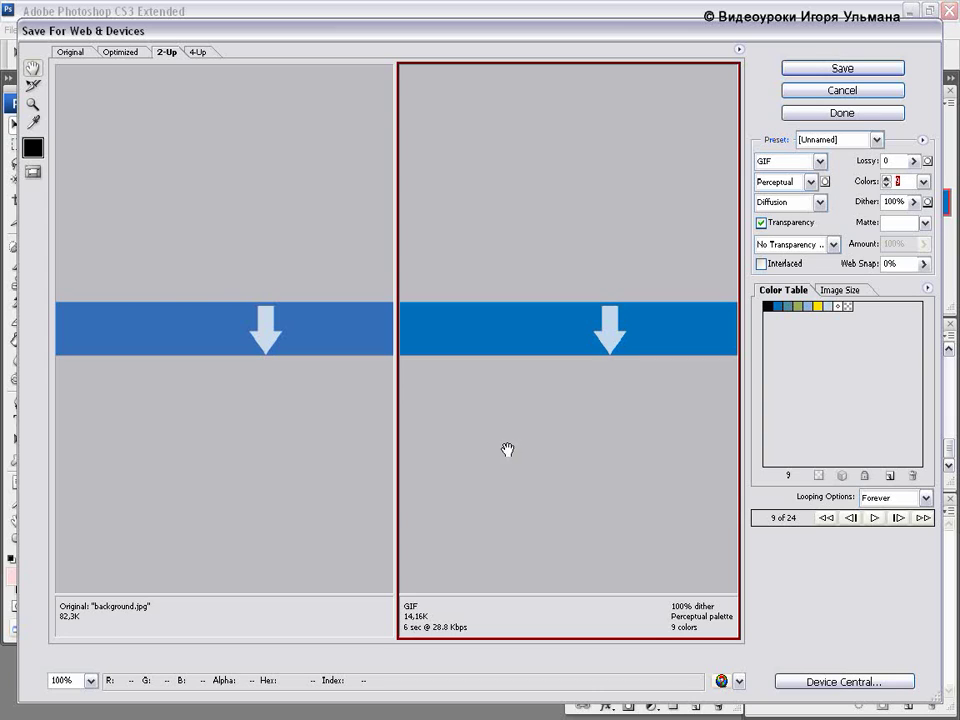
Save the optimized GIF under the name 'background' as Images Only (*.gif)
left_click(843, 69)
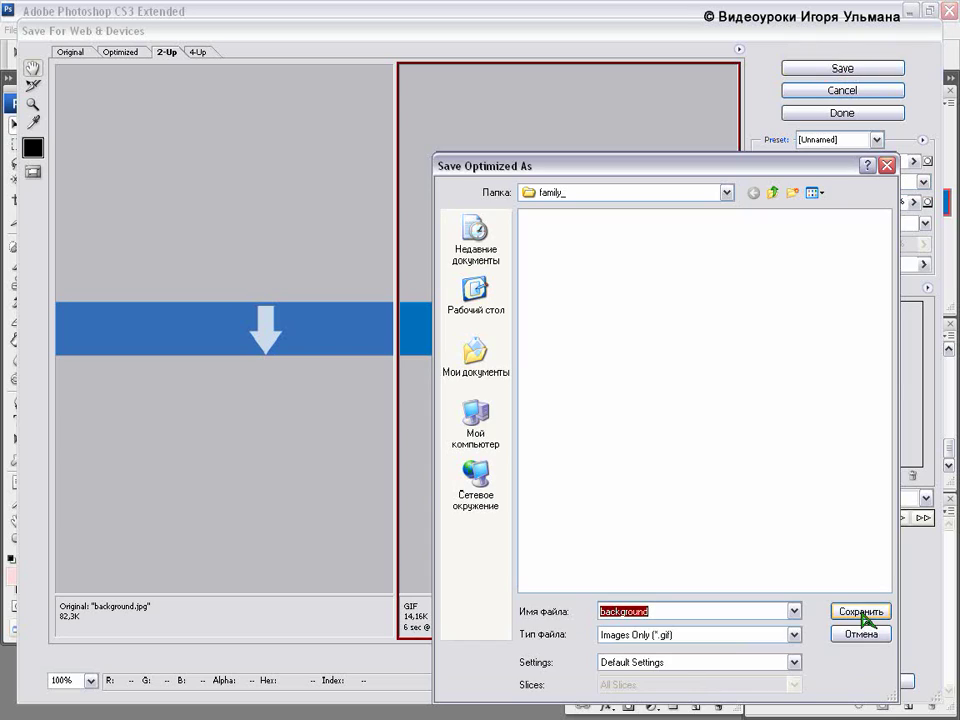